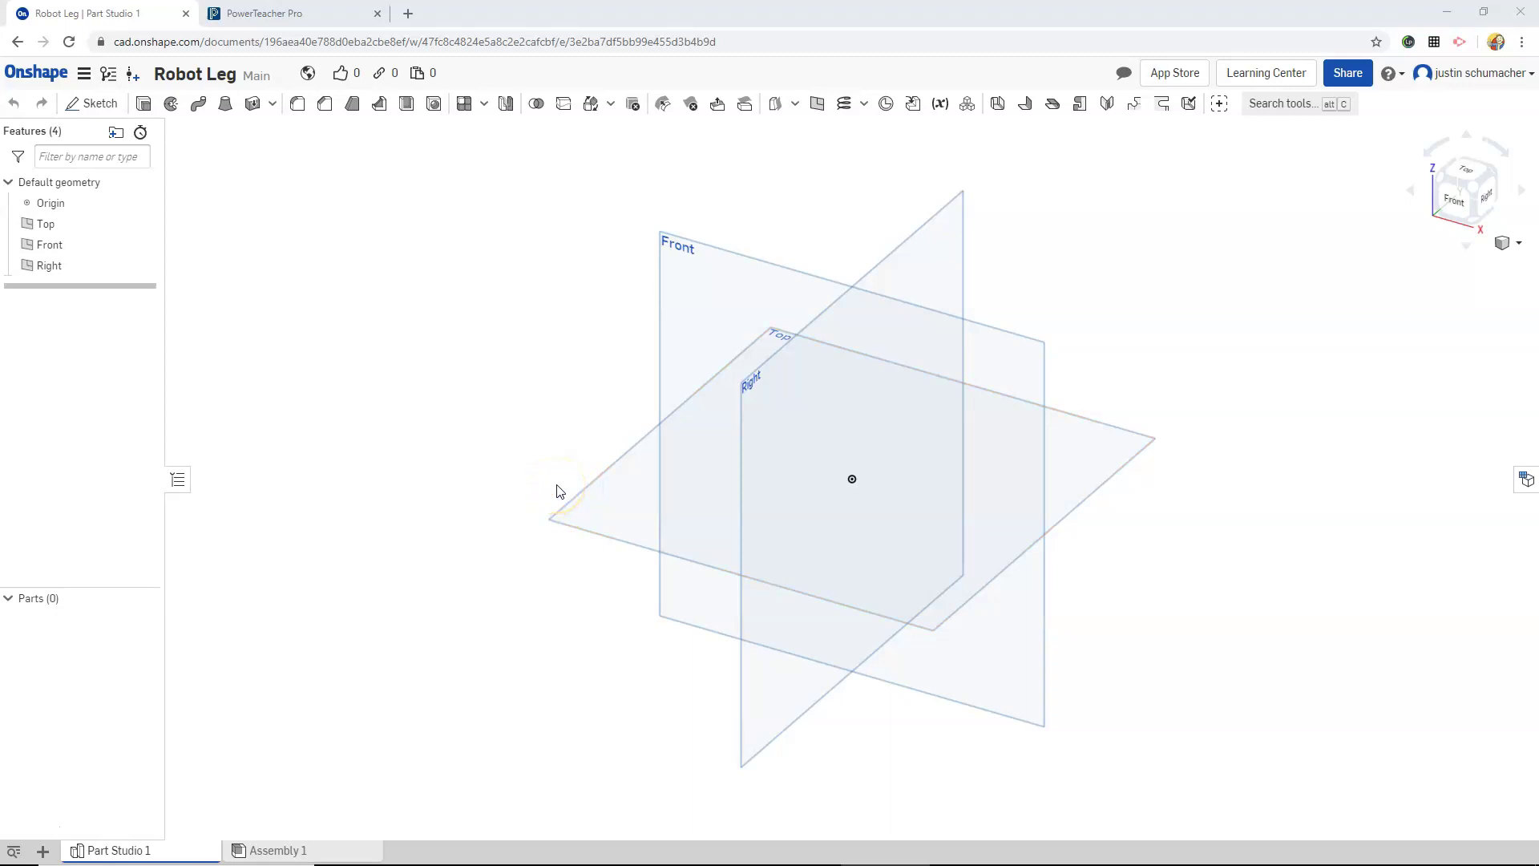
- Select the Top plane and look straight down on it from the view cube's Top face
click(605, 479)
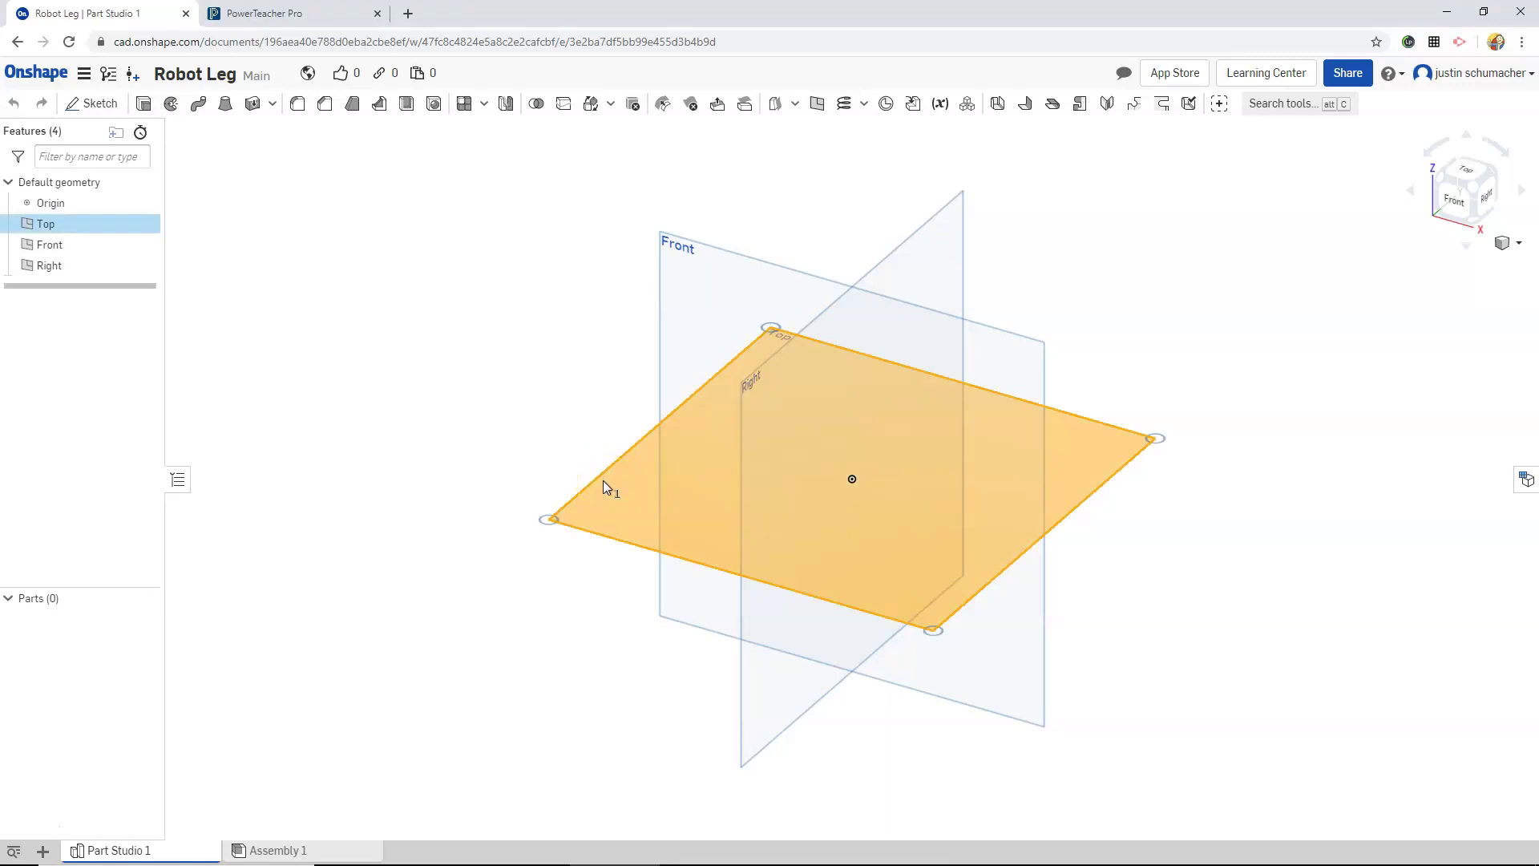
click(632, 423)
click(1449, 195)
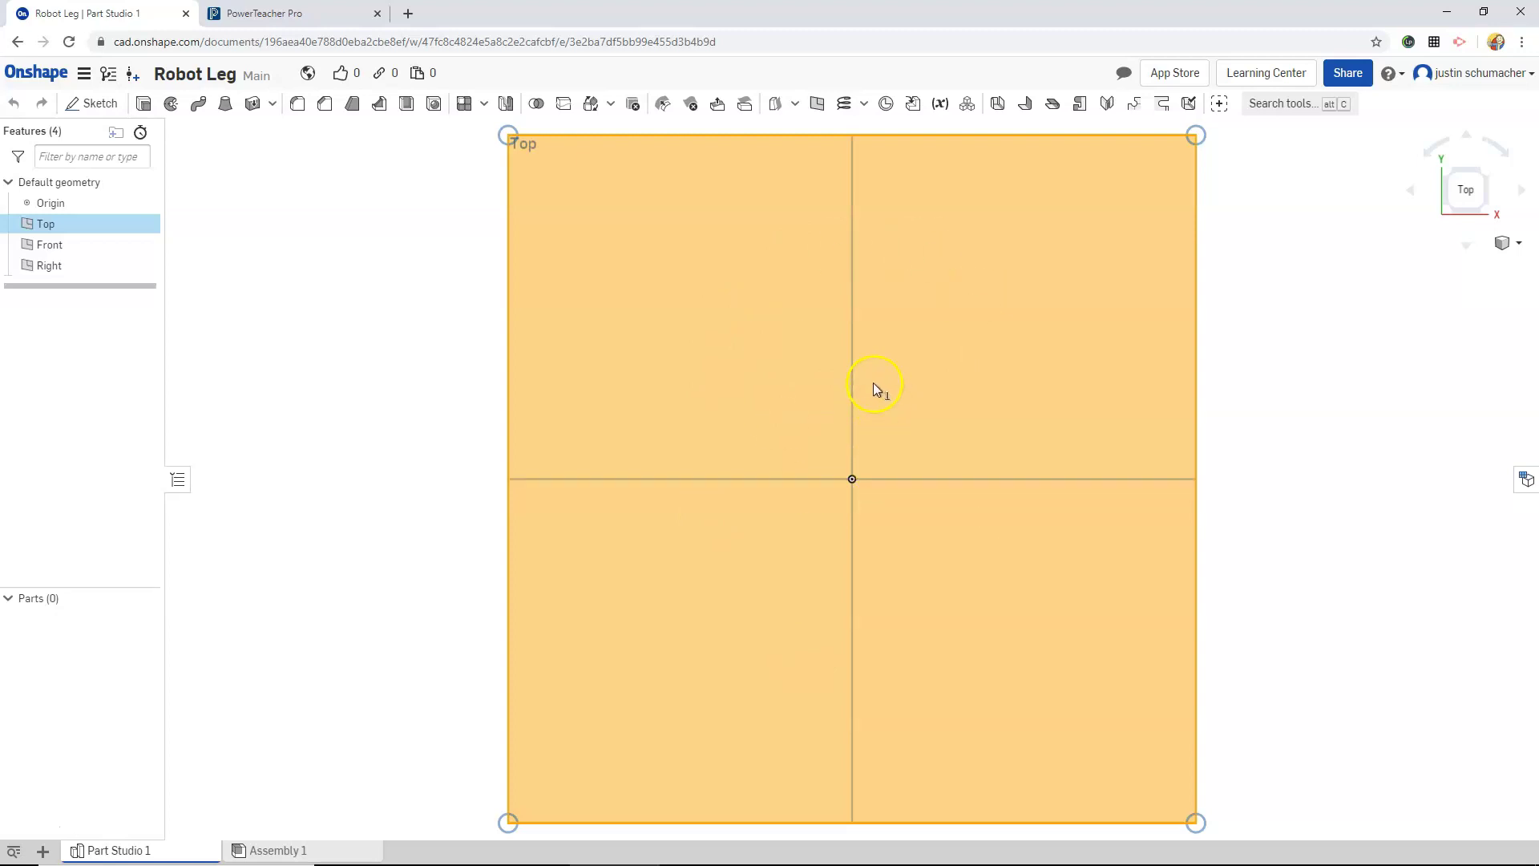
- Start a sketch on Top and draw a Ø1 circle centred on the origin
click(92, 104)
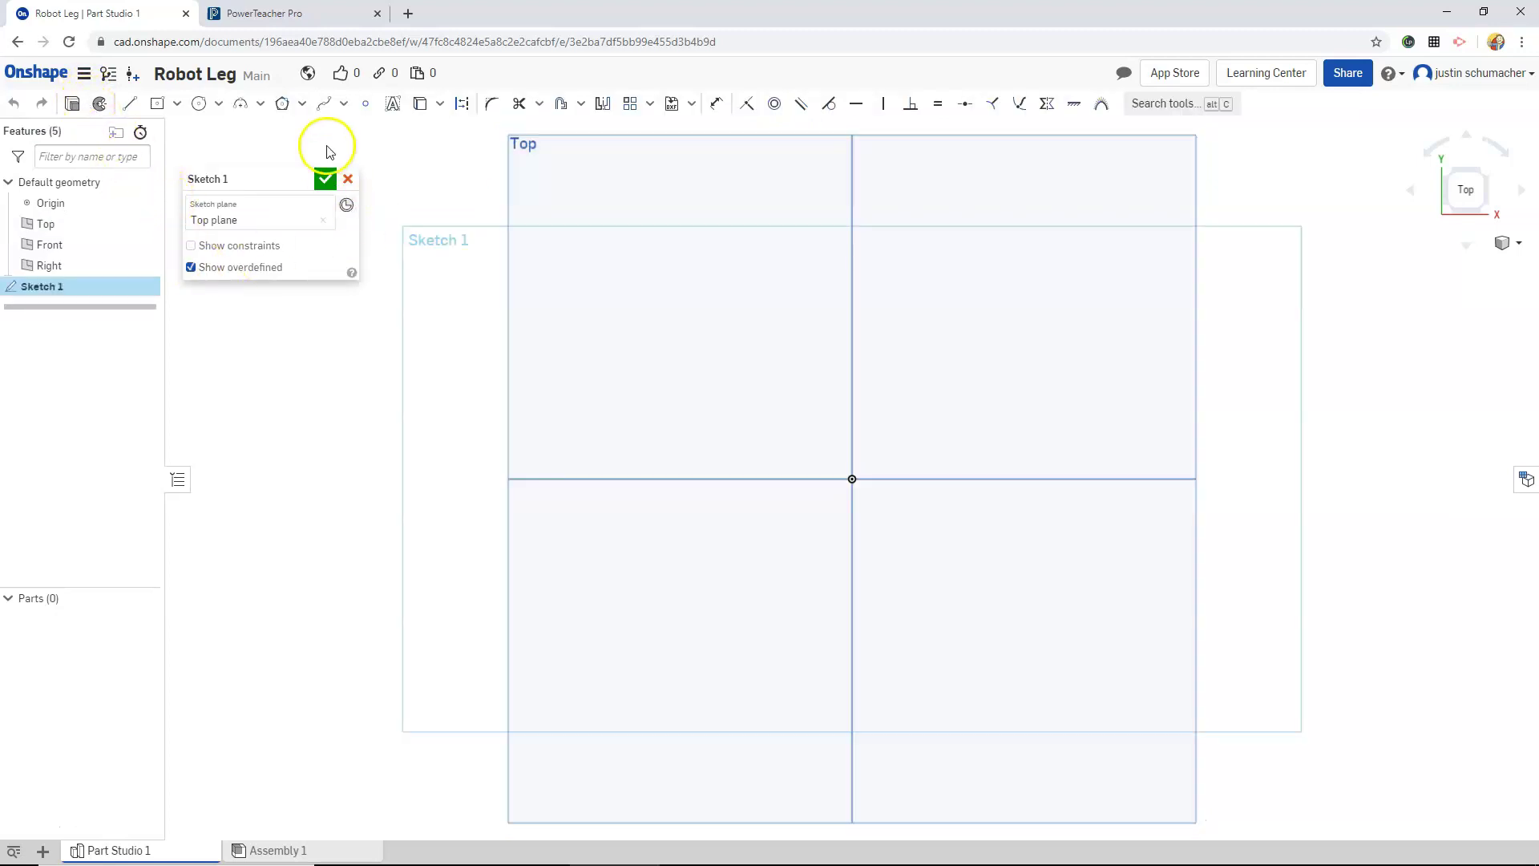
click(199, 109)
click(852, 478)
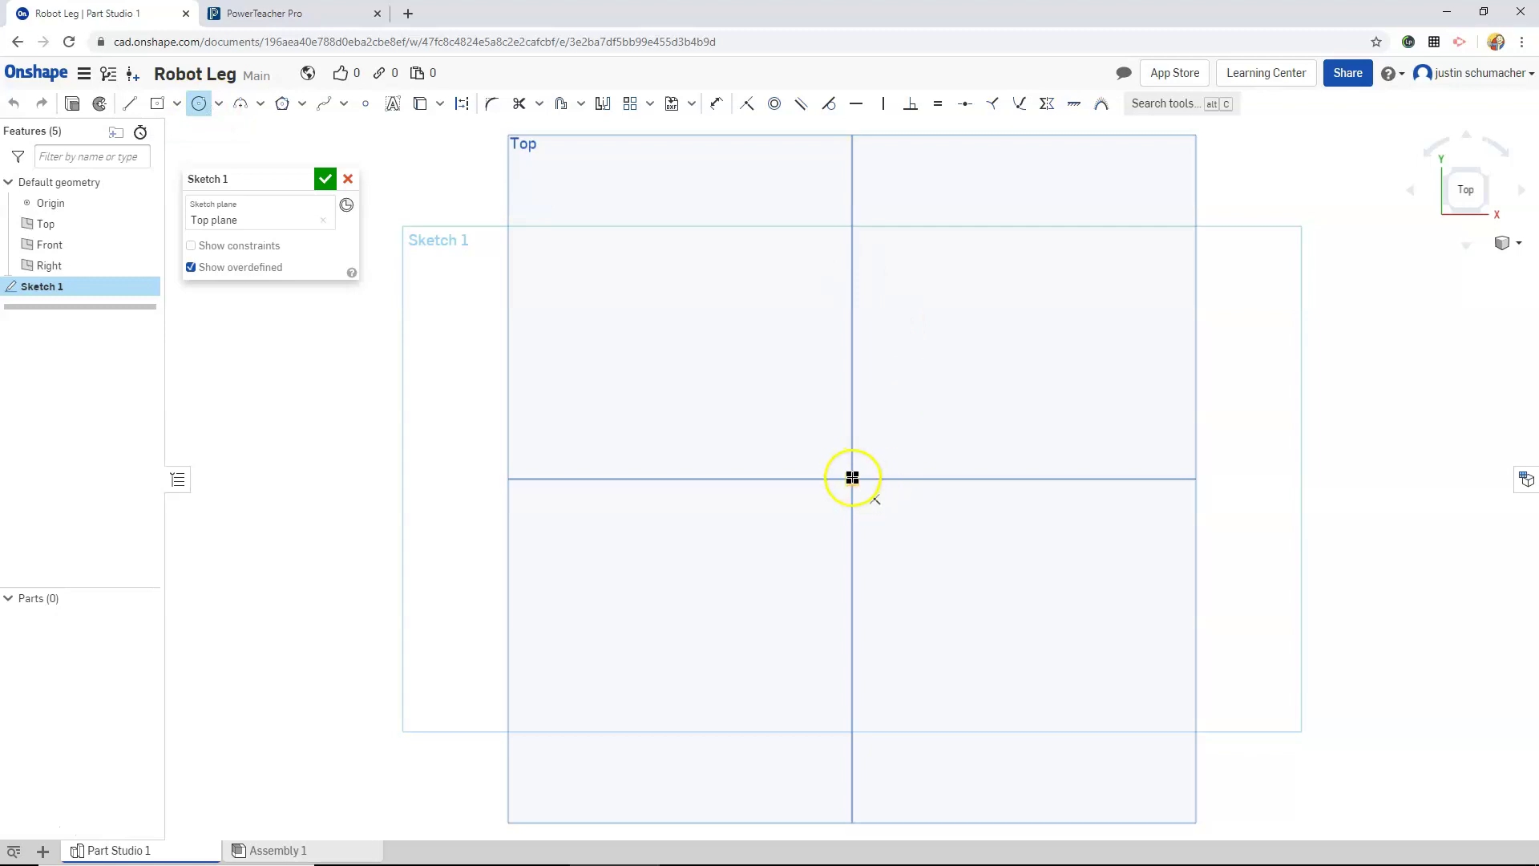
click(881, 530)
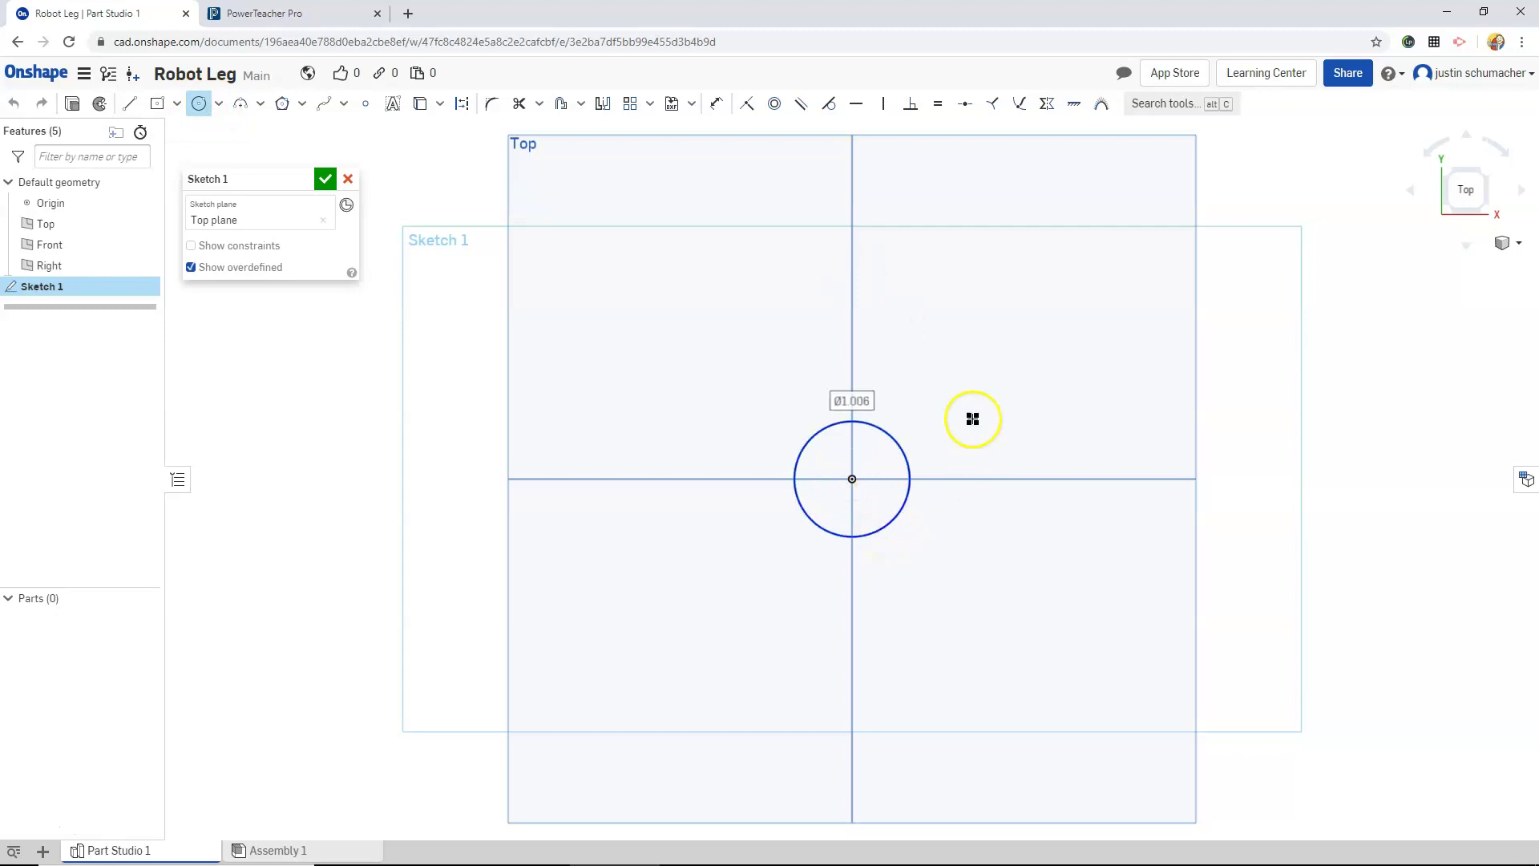
click(716, 103)
click(888, 432)
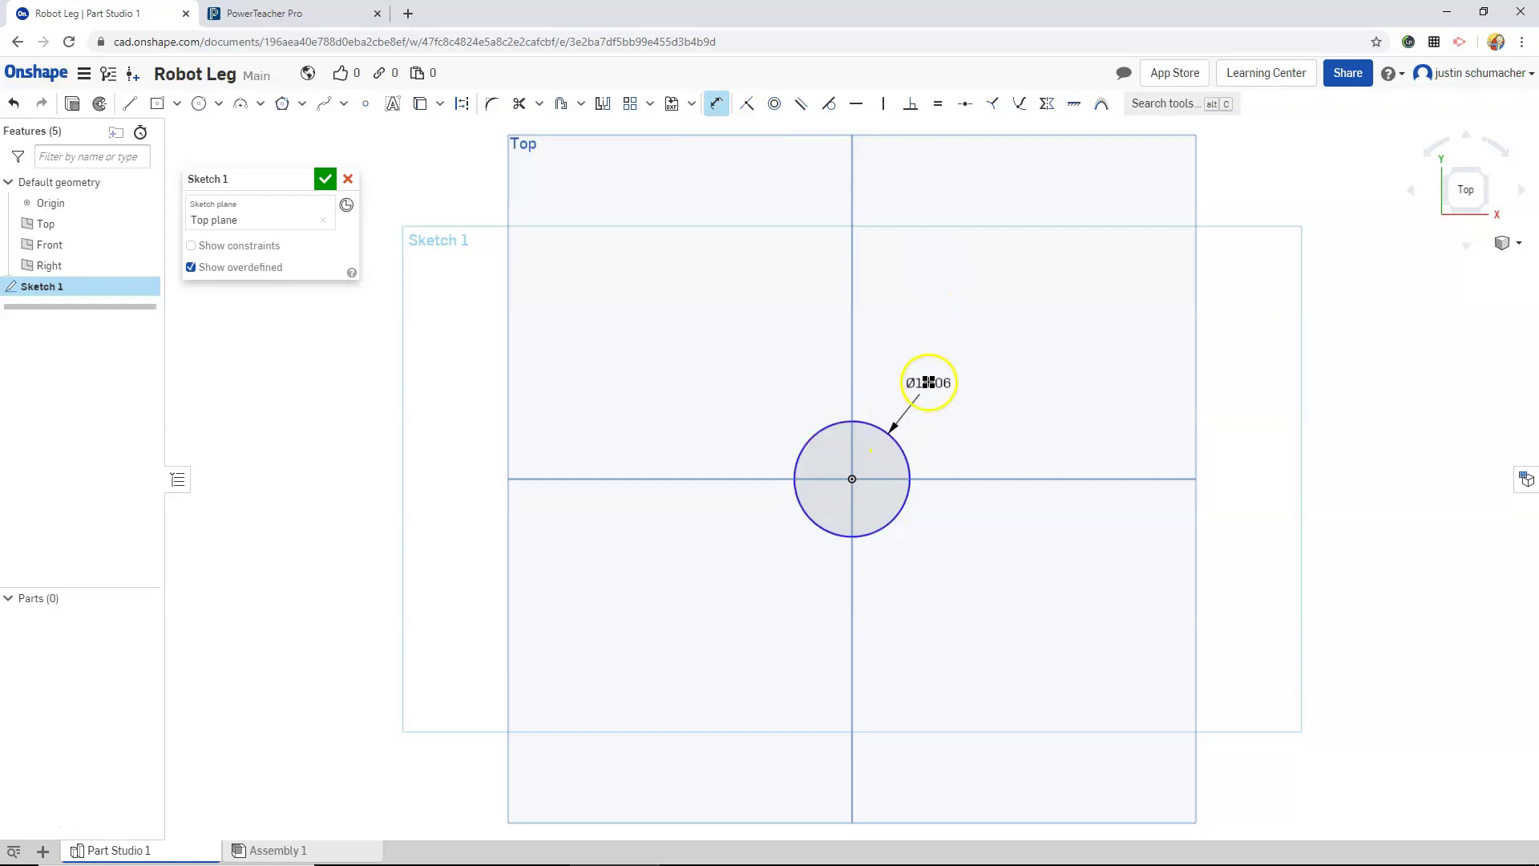
click(927, 382)
text(1)
key(Return)
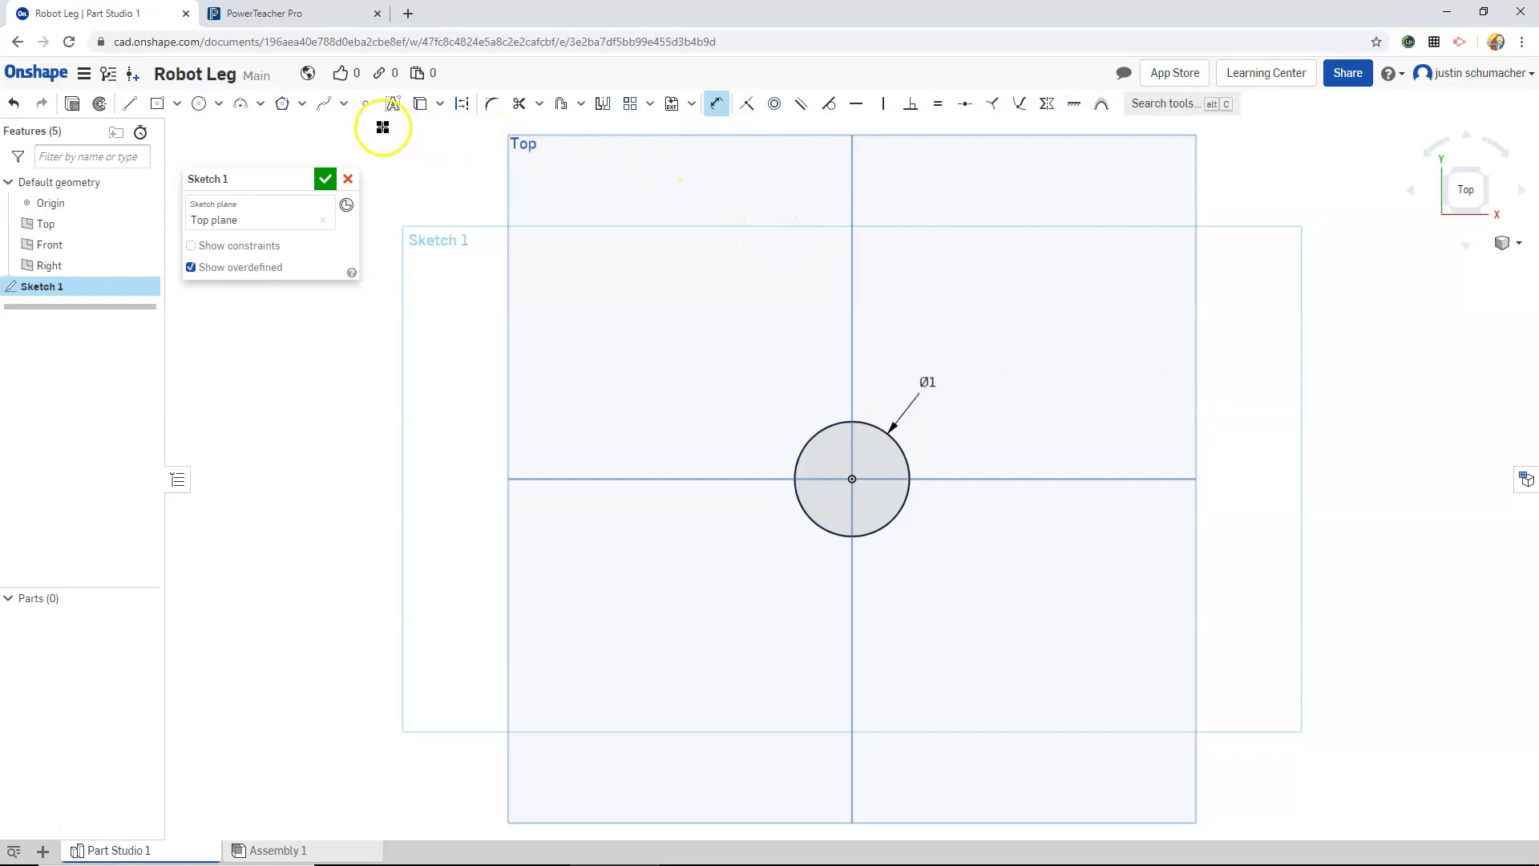
- Draw a vertical line down from the circle's centre and dimension its length 1.25
click(129, 104)
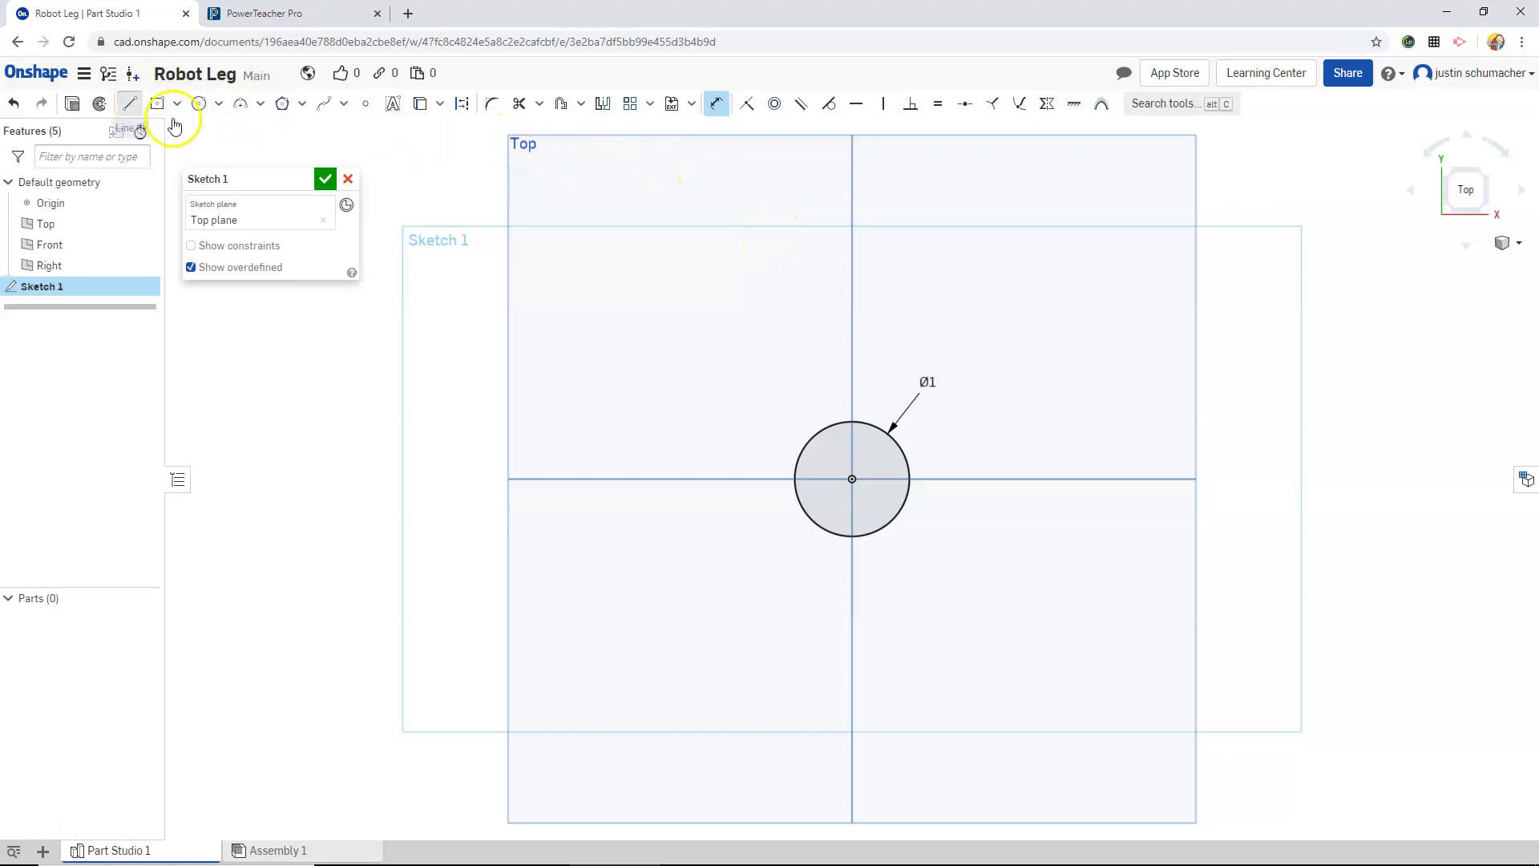
click(852, 478)
click(851, 653)
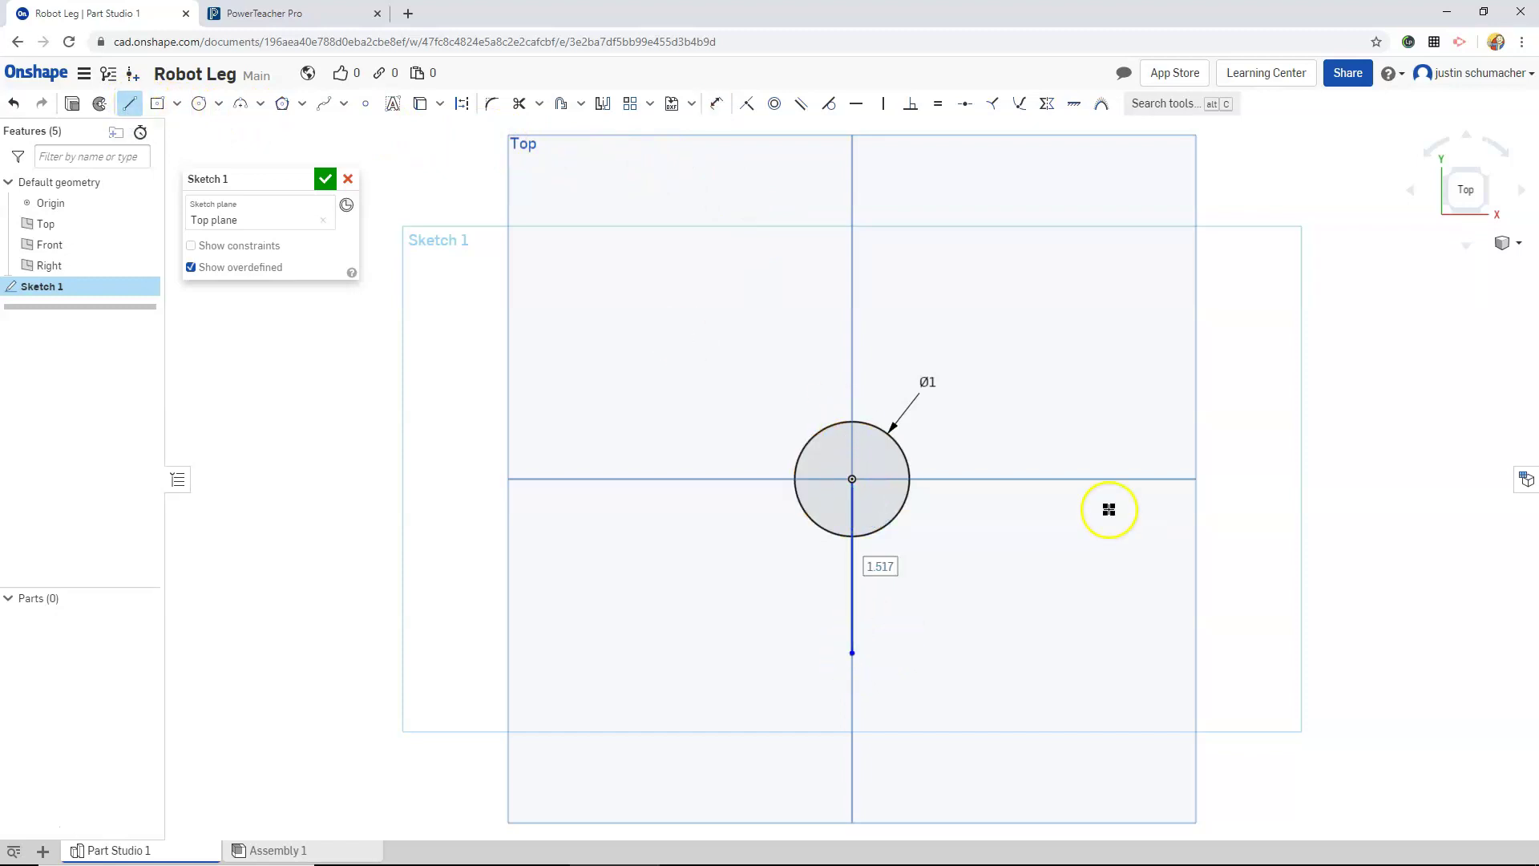
click(718, 104)
click(850, 580)
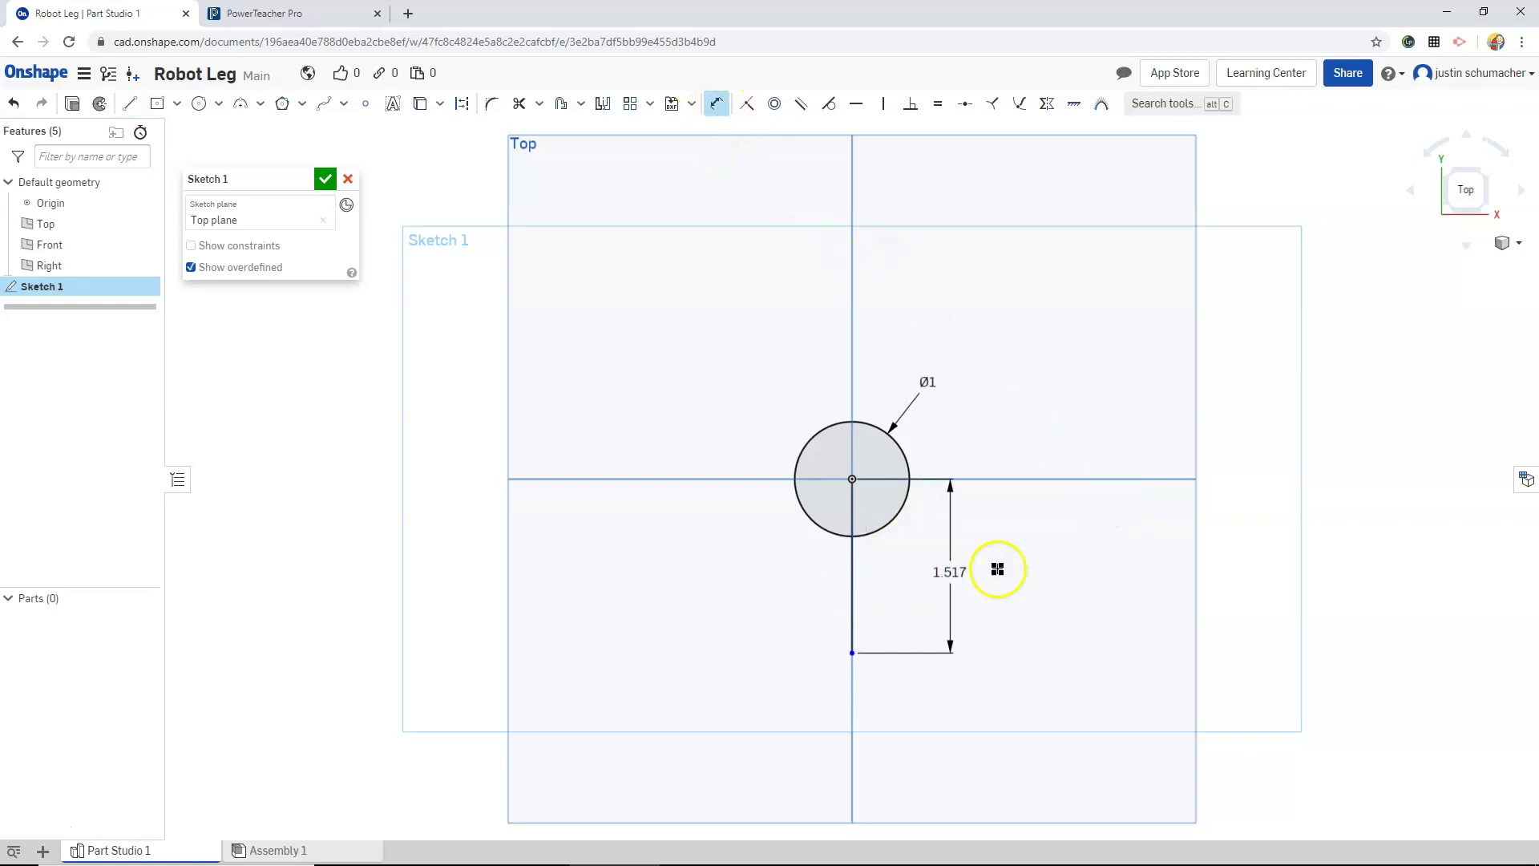
click(1034, 565)
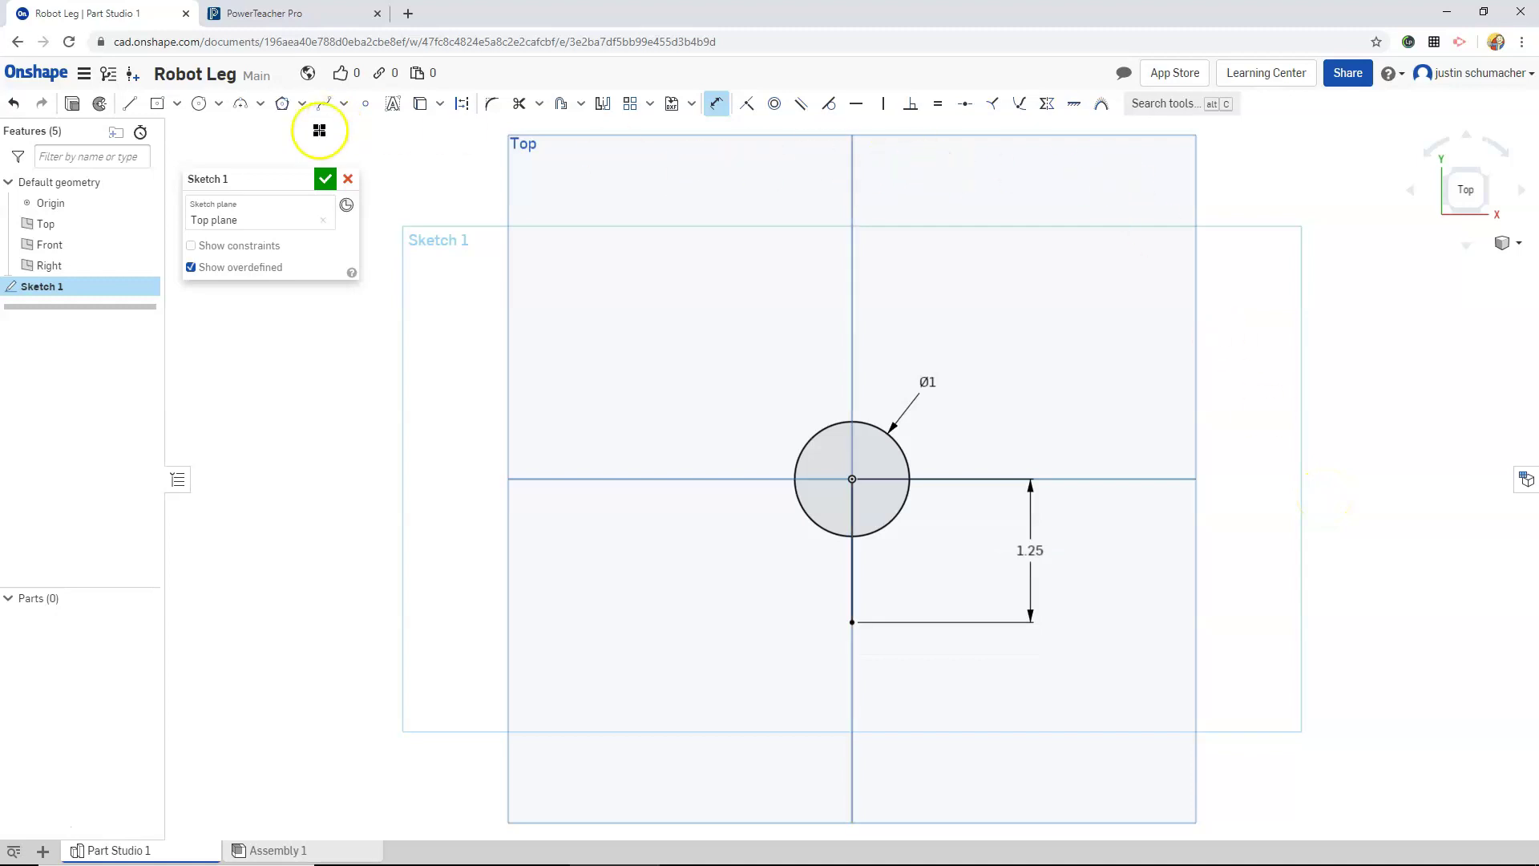
- Add a second circle at the line's lower end with a 1.25 diameter
click(199, 104)
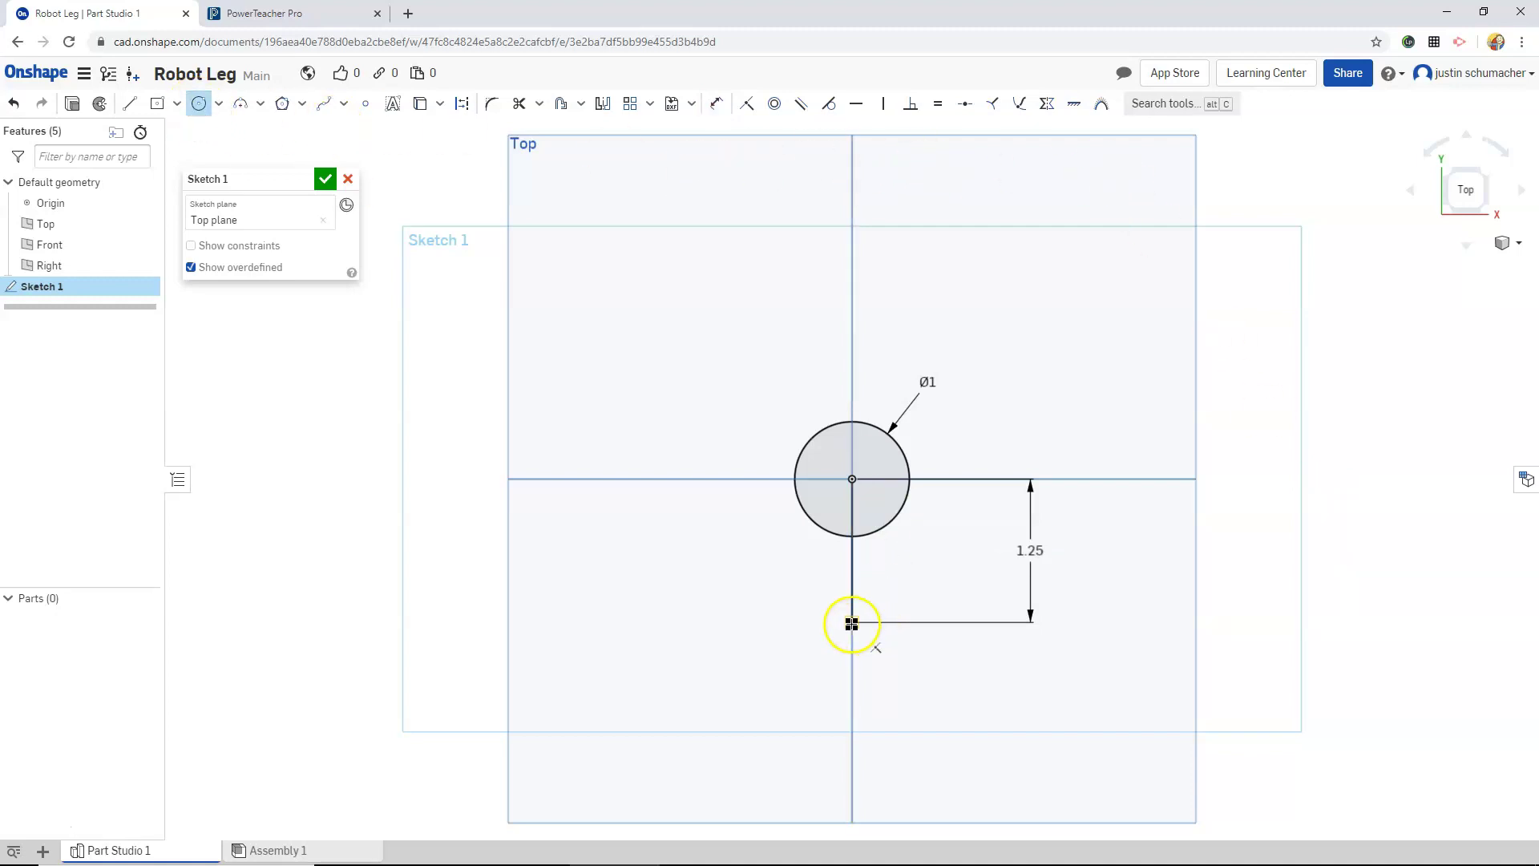
click(852, 622)
click(881, 669)
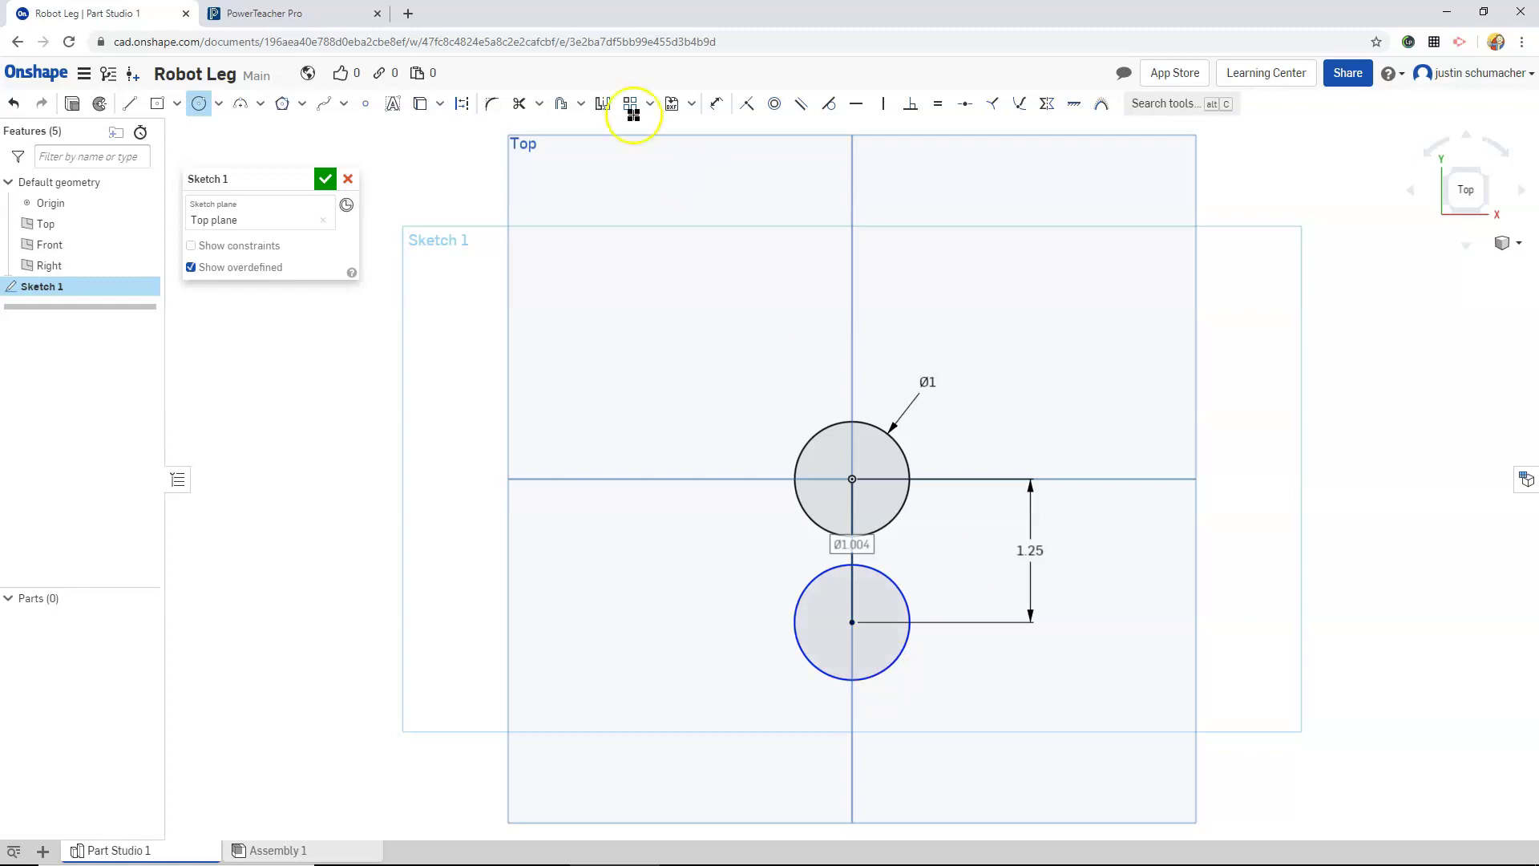
click(711, 104)
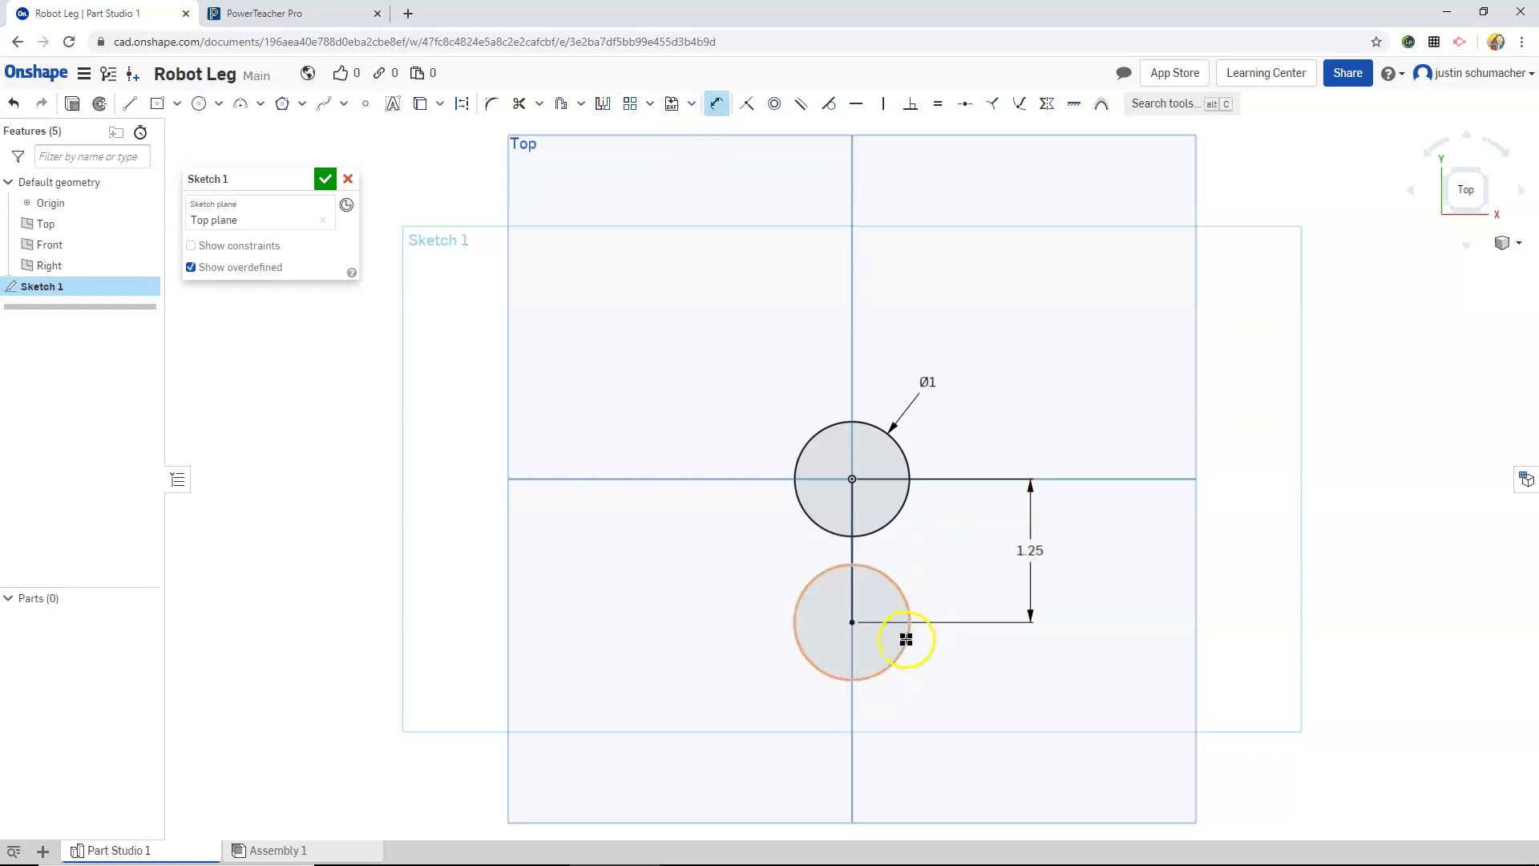
click(944, 660)
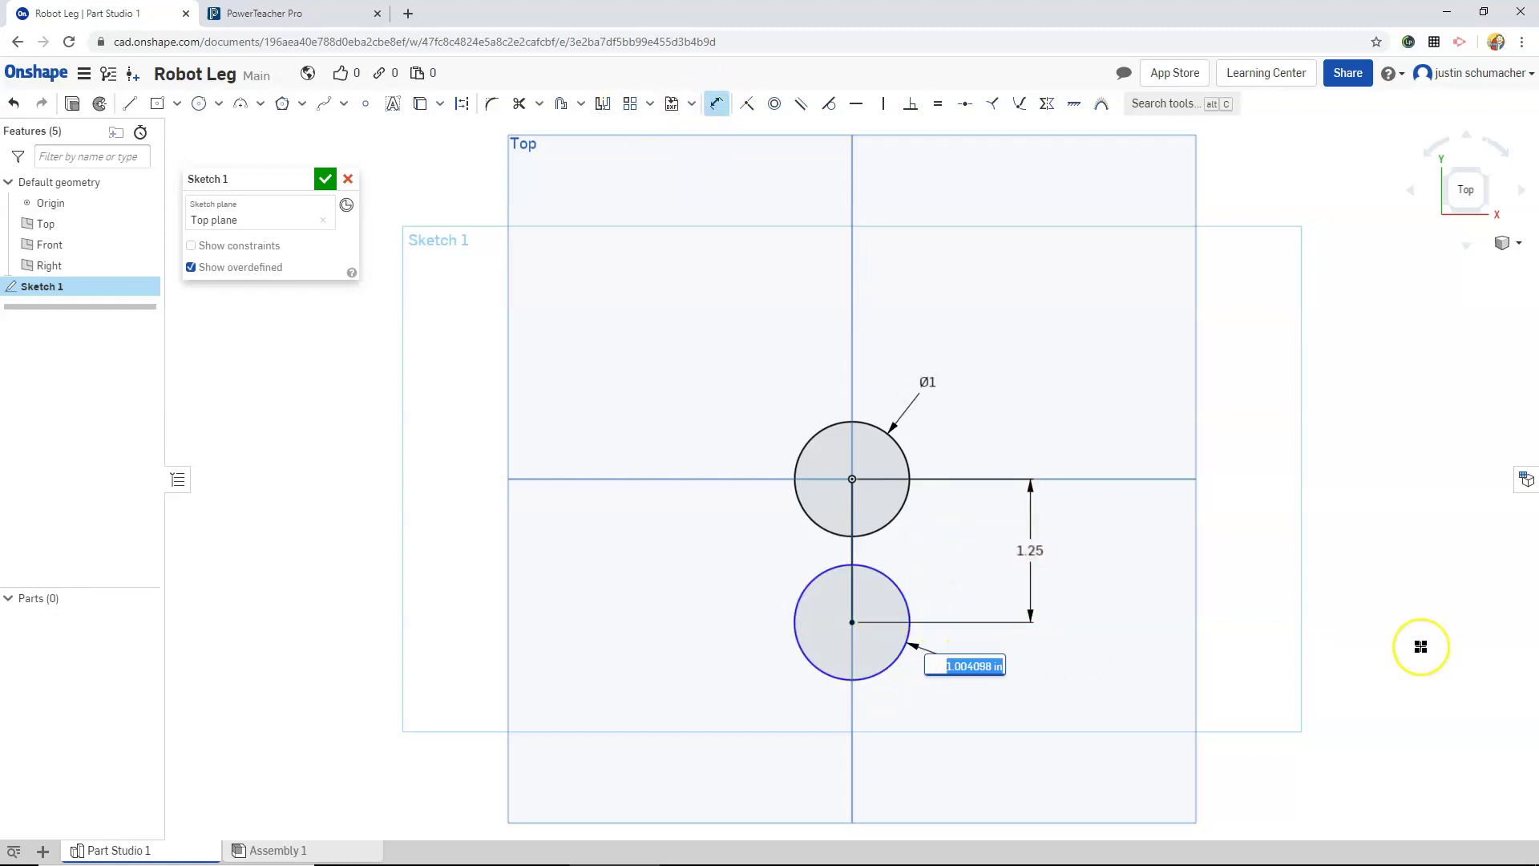
text(1.25)
key(Return)
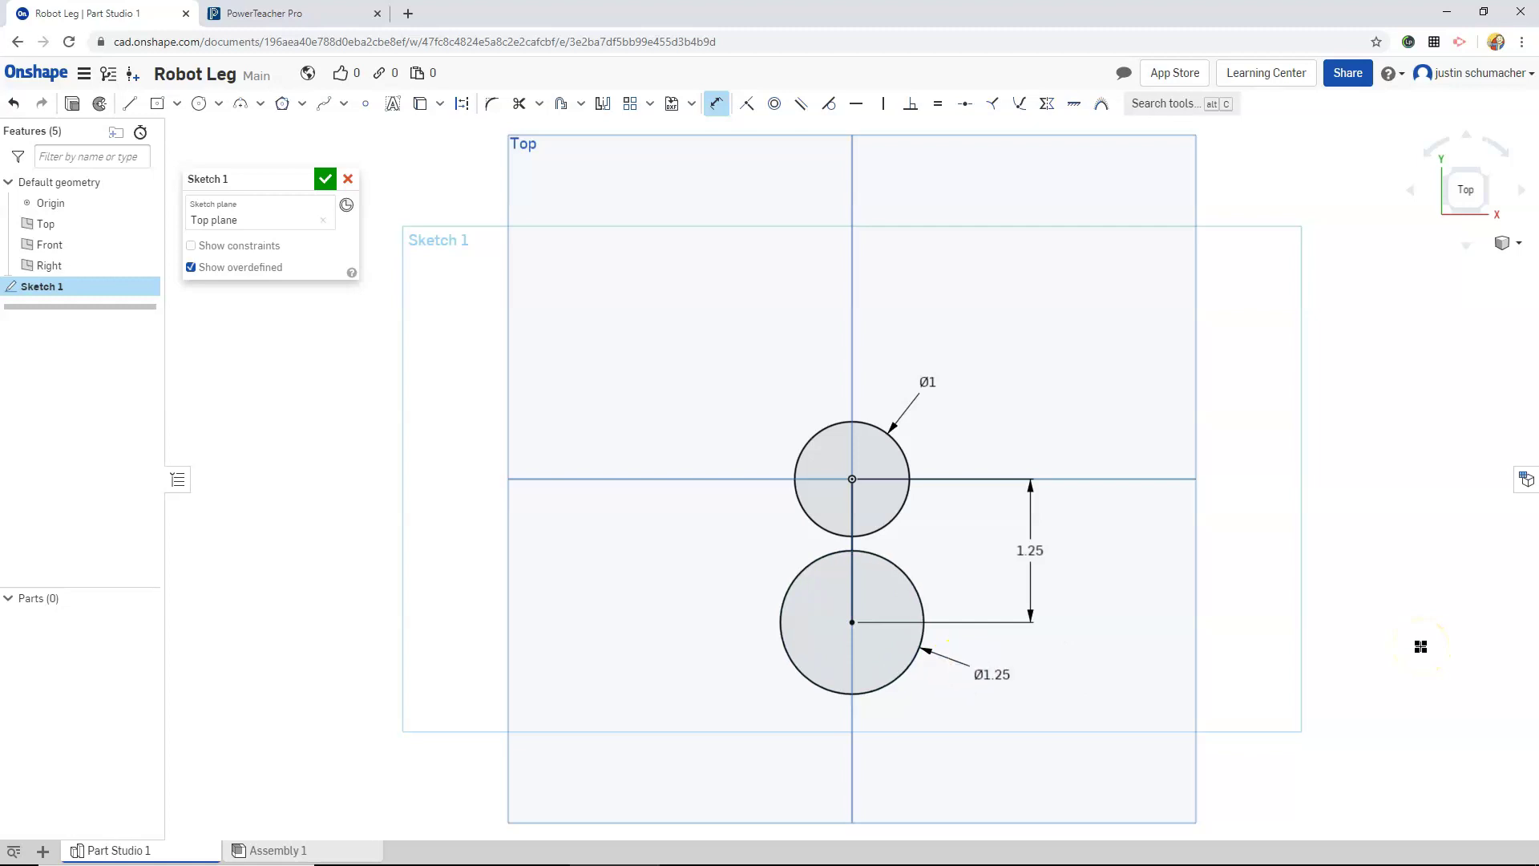
- Join the two circles with three-point arcs on the right and left sides, the left at R1.122
click(240, 109)
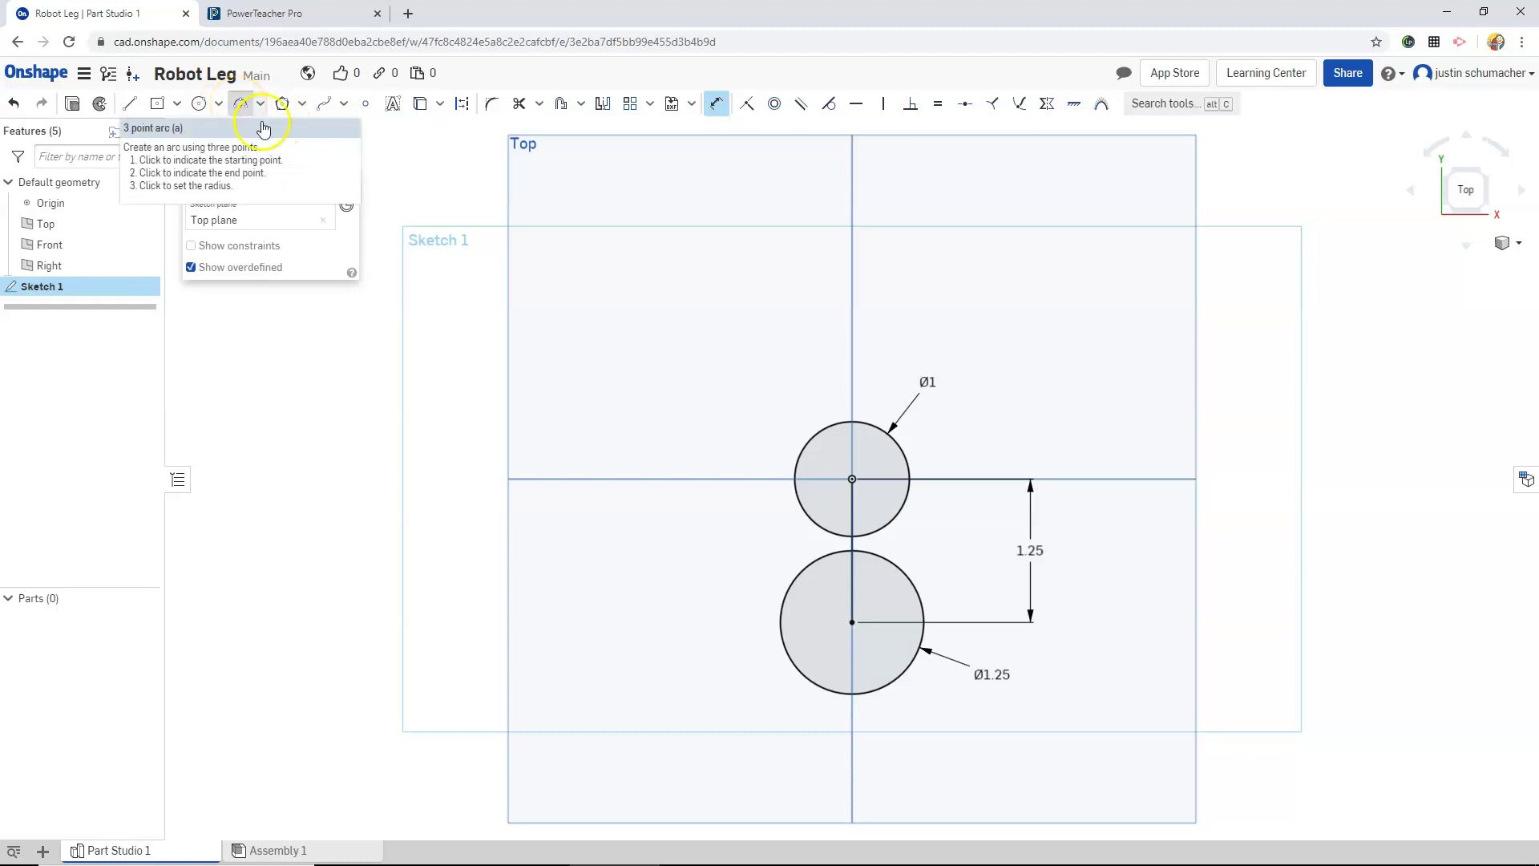
click(905, 501)
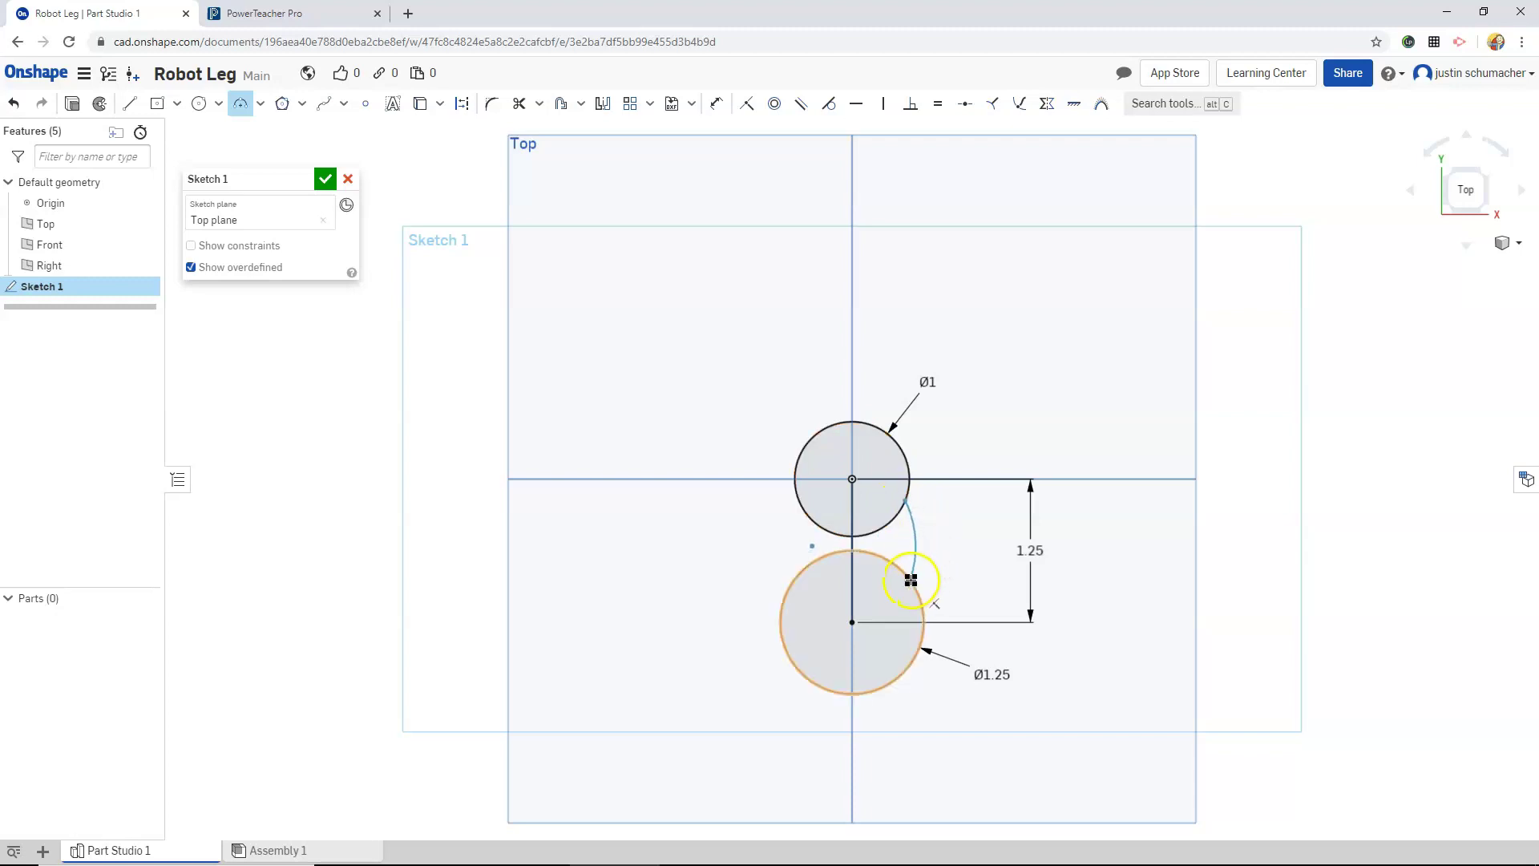
click(916, 590)
scroll(908, 555, up, 5)
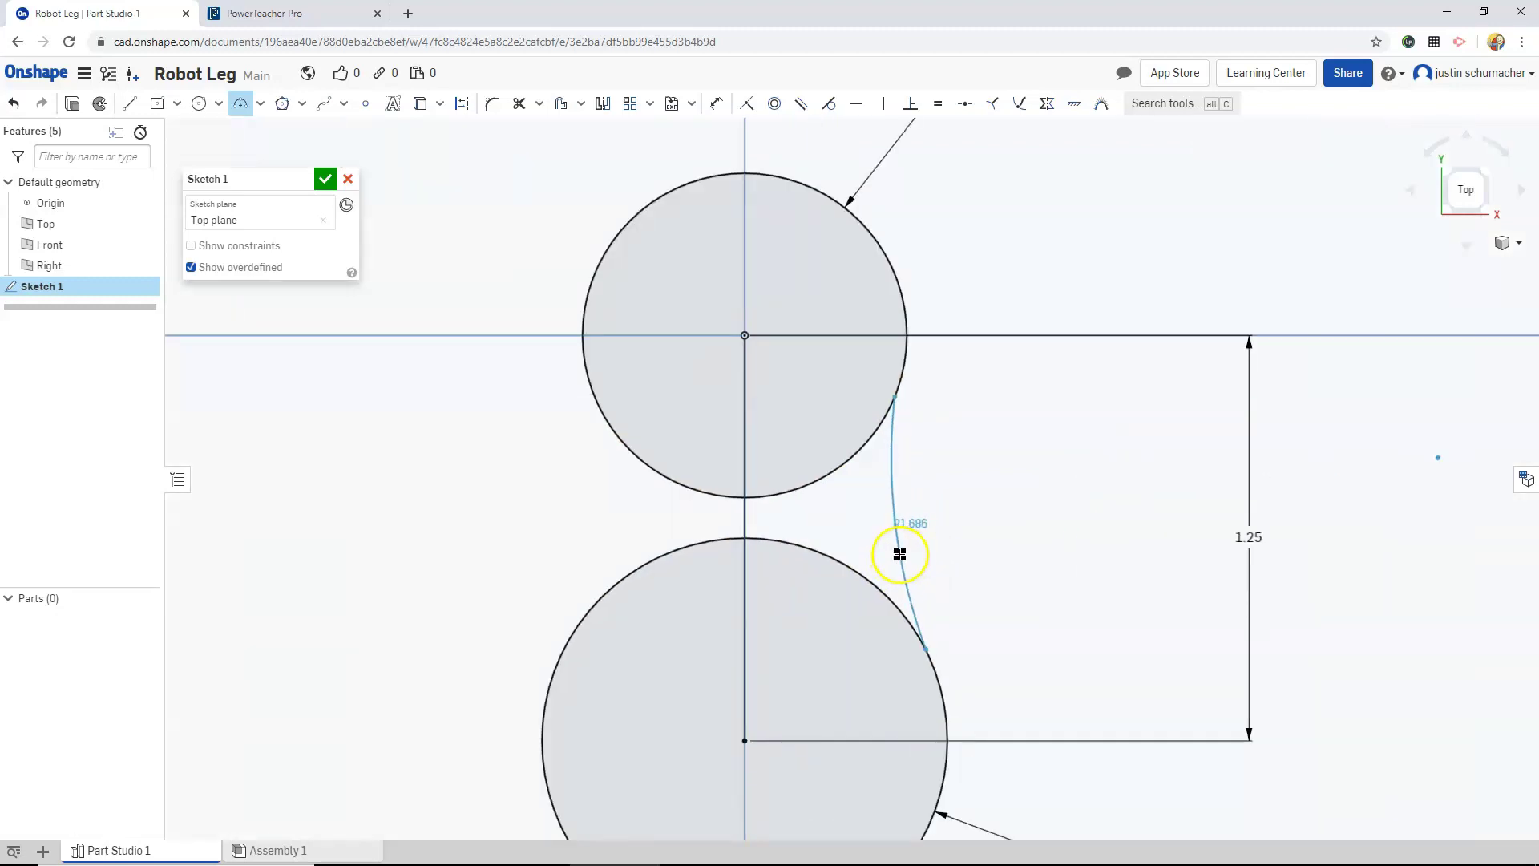
click(905, 552)
click(590, 378)
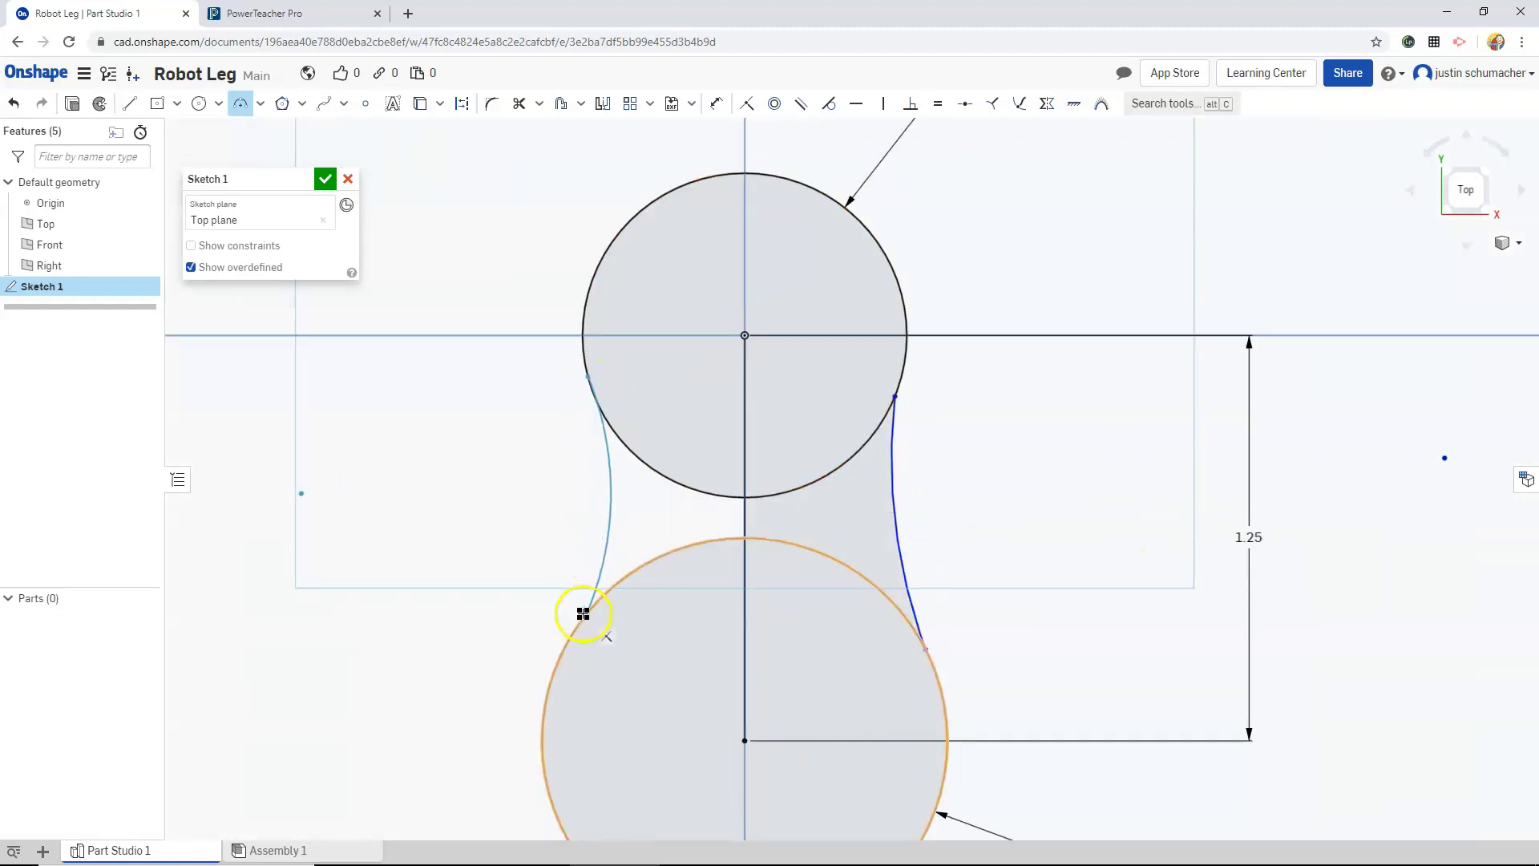
click(583, 619)
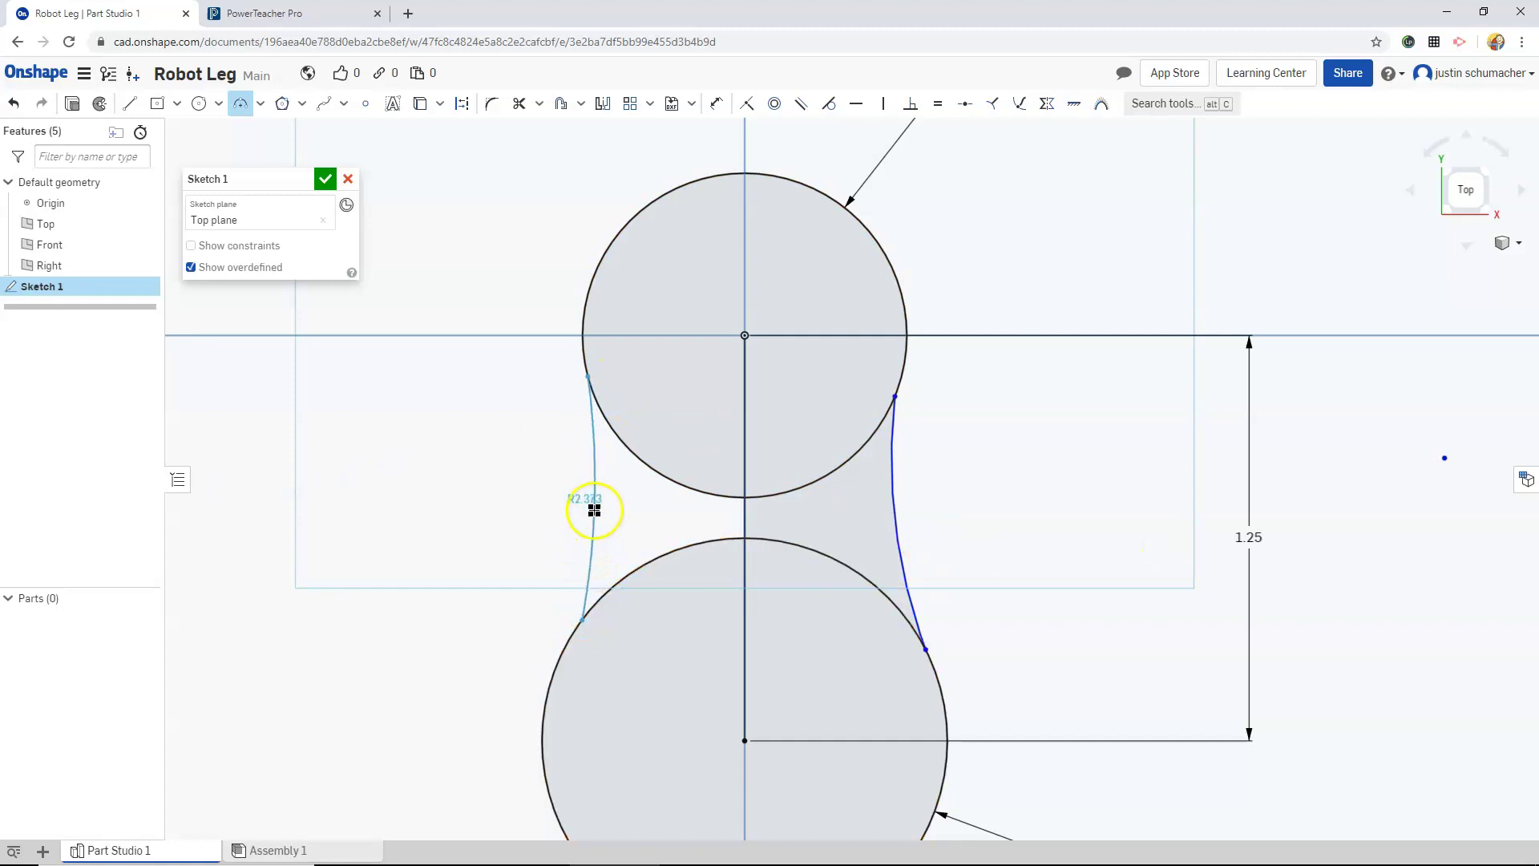
click(207, 102)
click(240, 103)
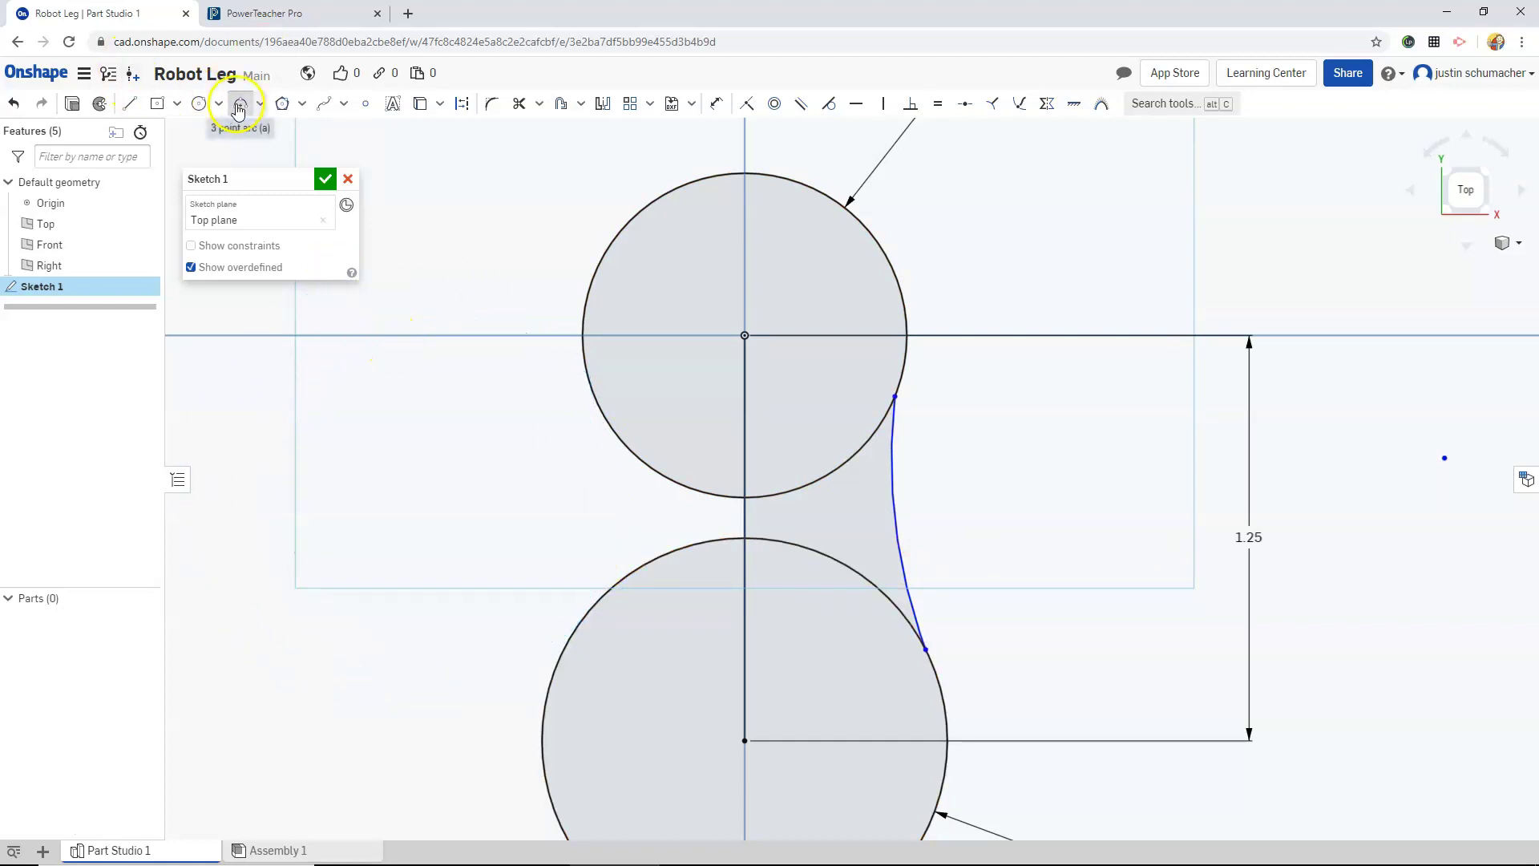
click(565, 648)
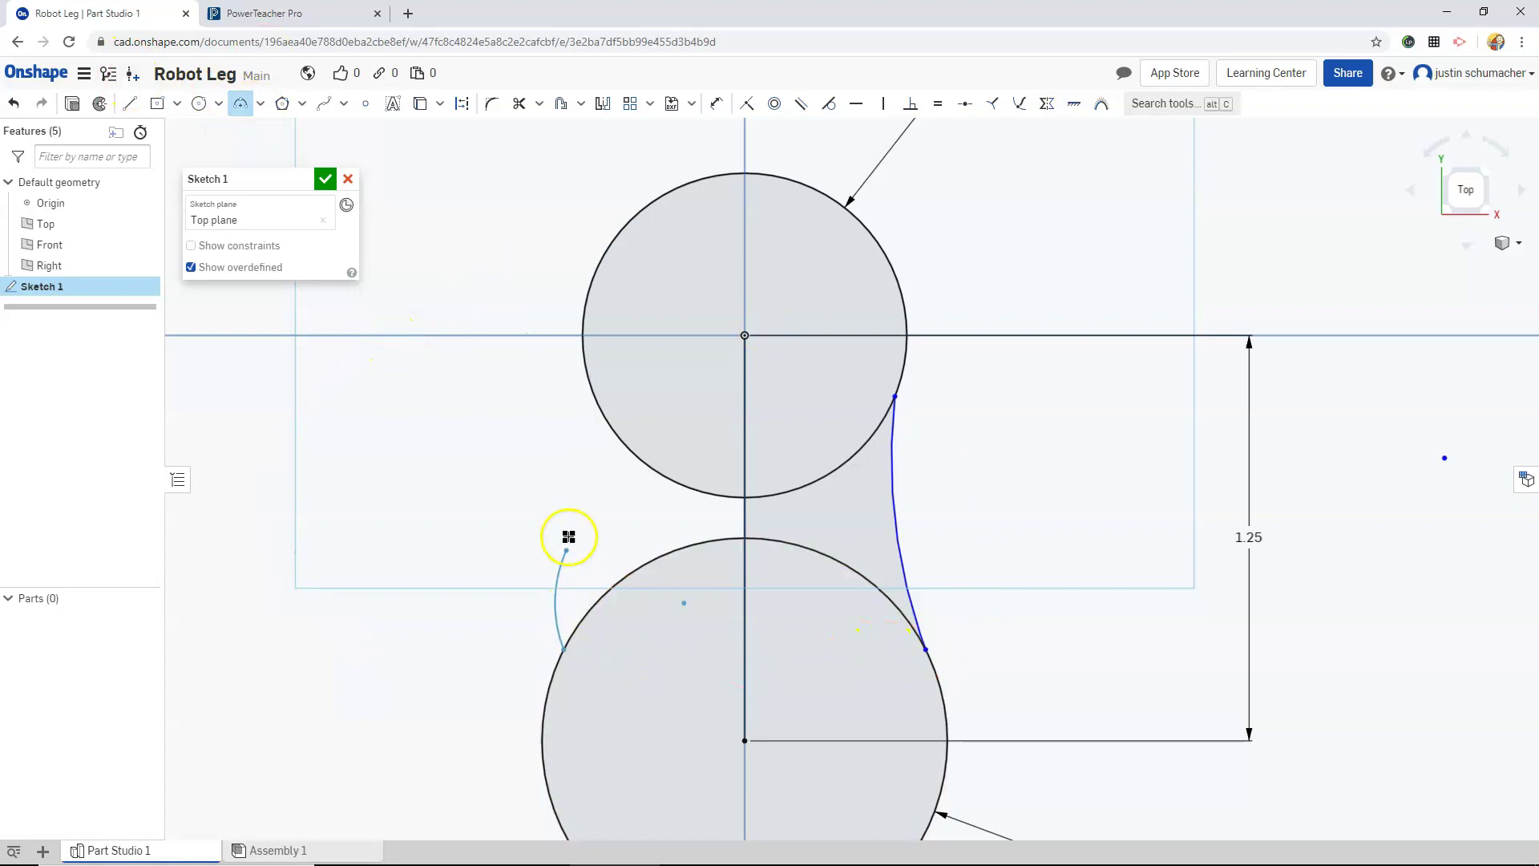
click(590, 395)
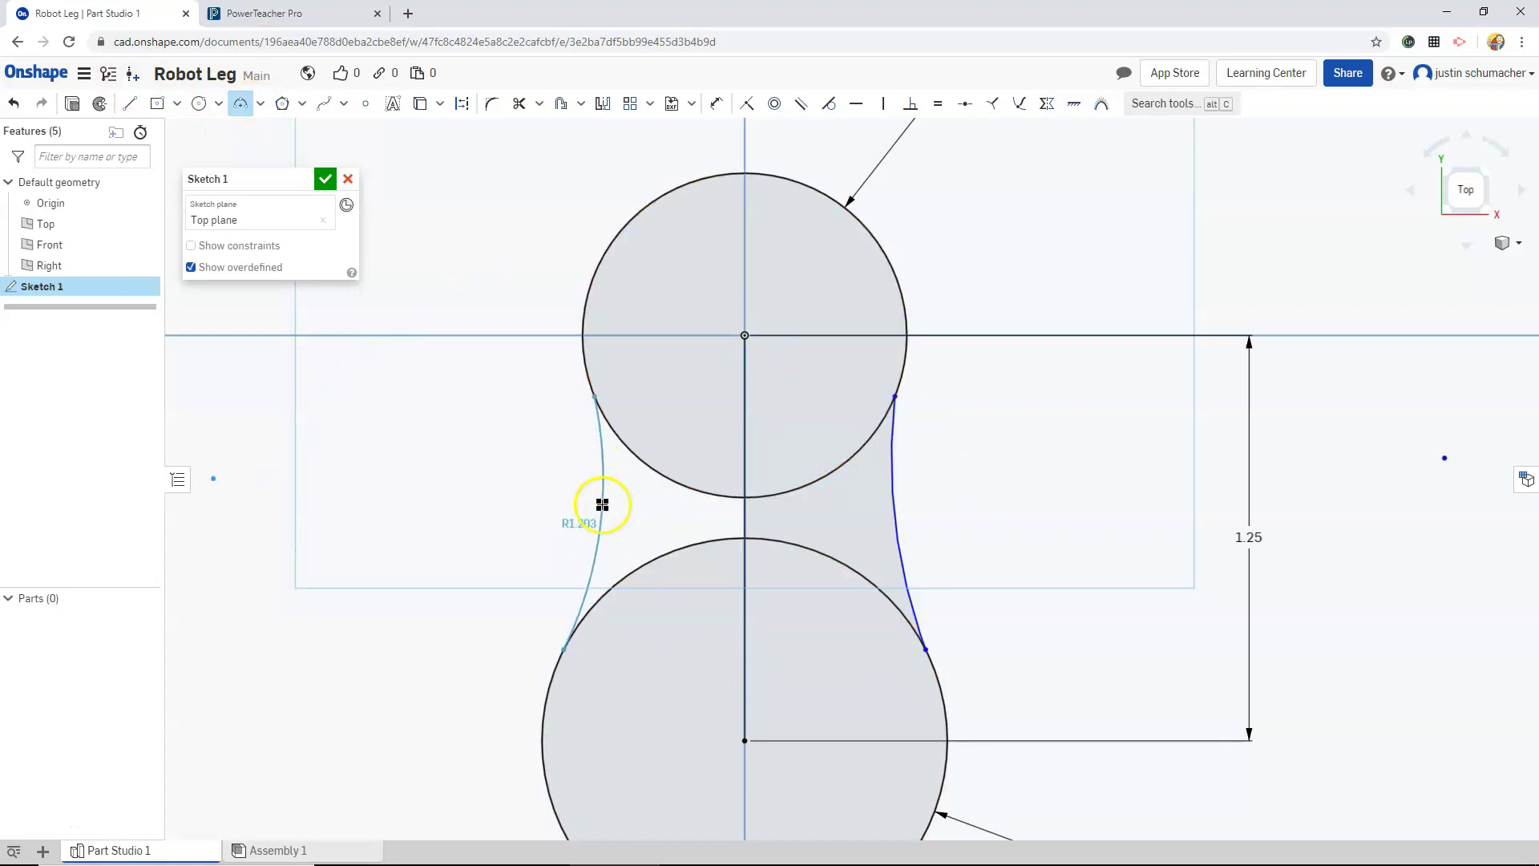
click(601, 503)
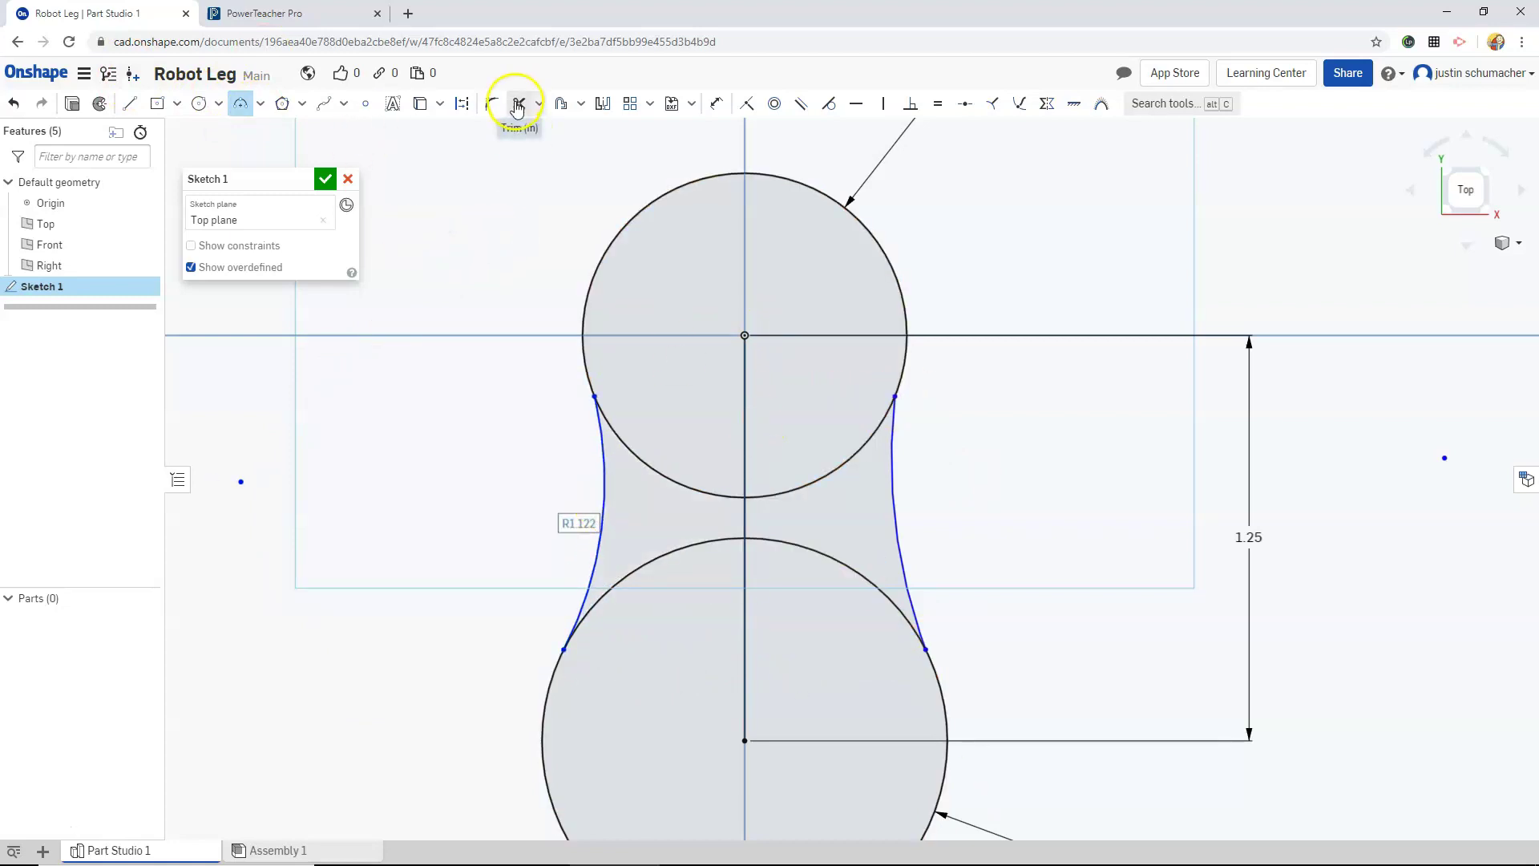
- Trim away the inner line and inner circle arcs to leave one rounded outline
click(518, 104)
click(741, 401)
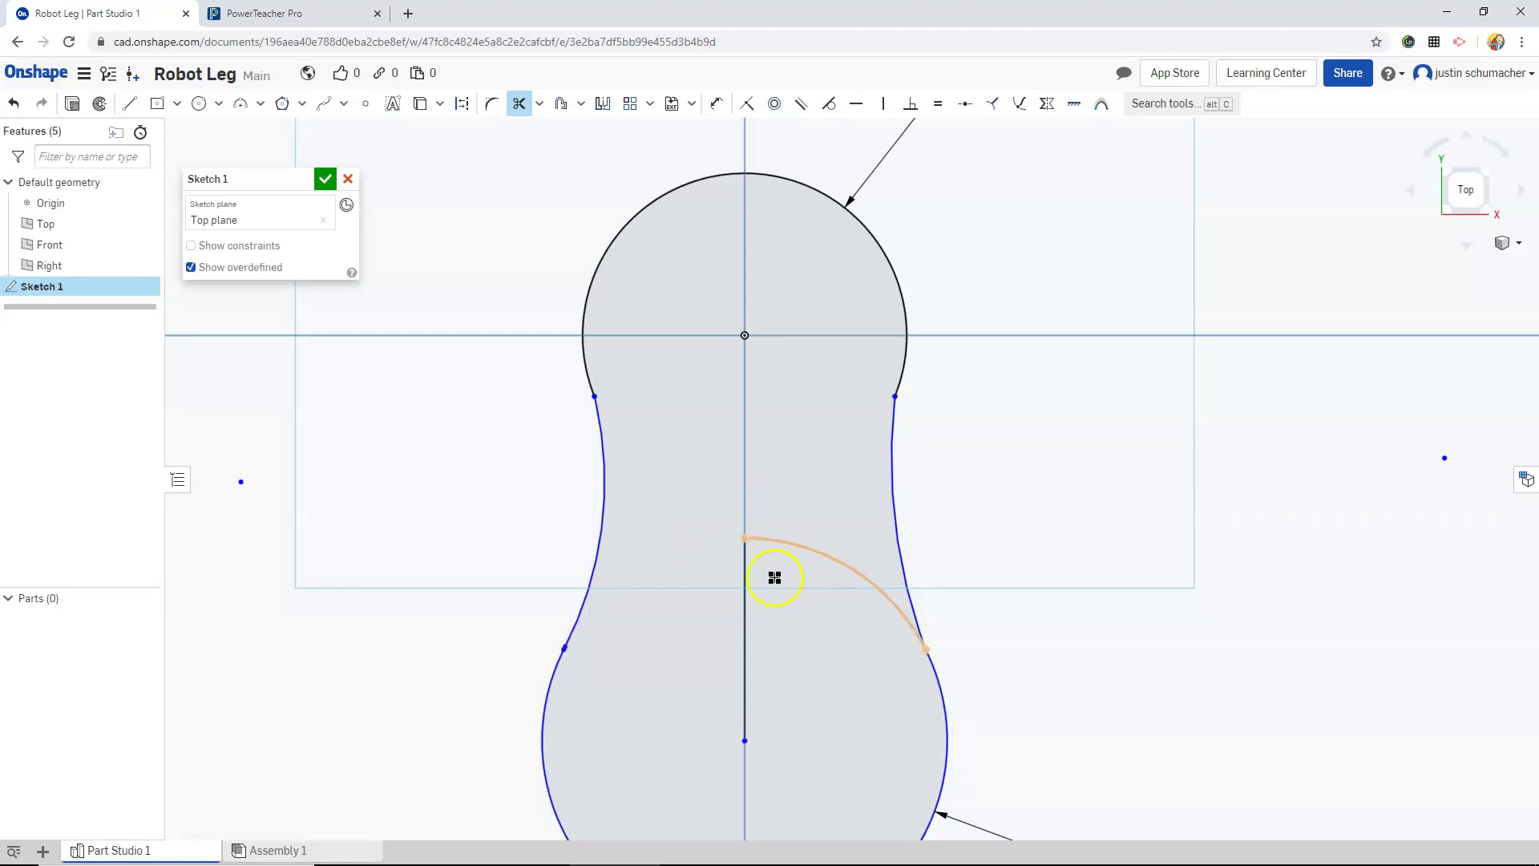
click(745, 582)
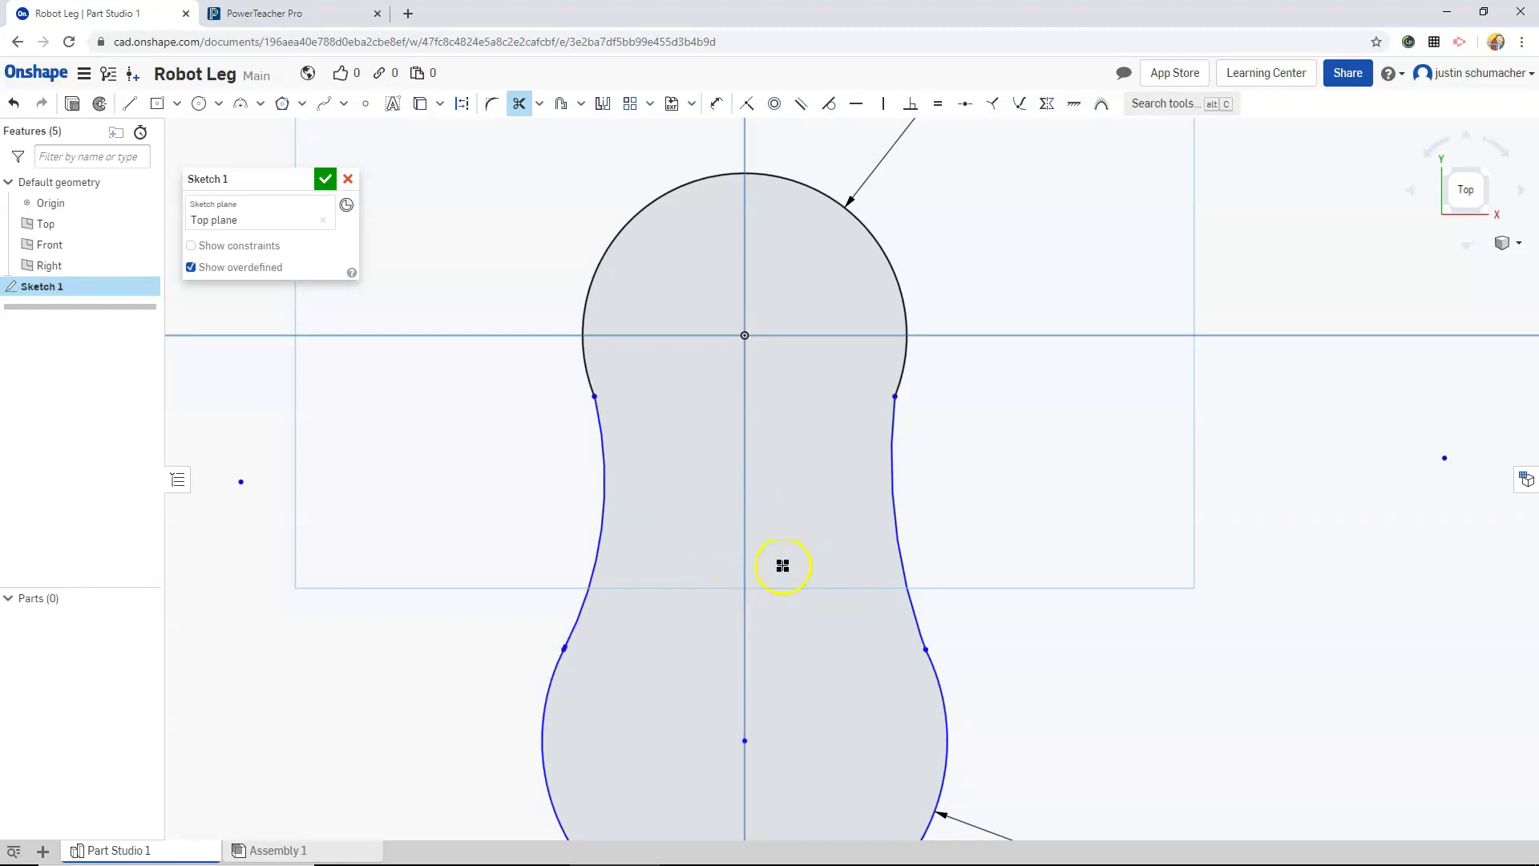
scroll(783, 566, down, 3)
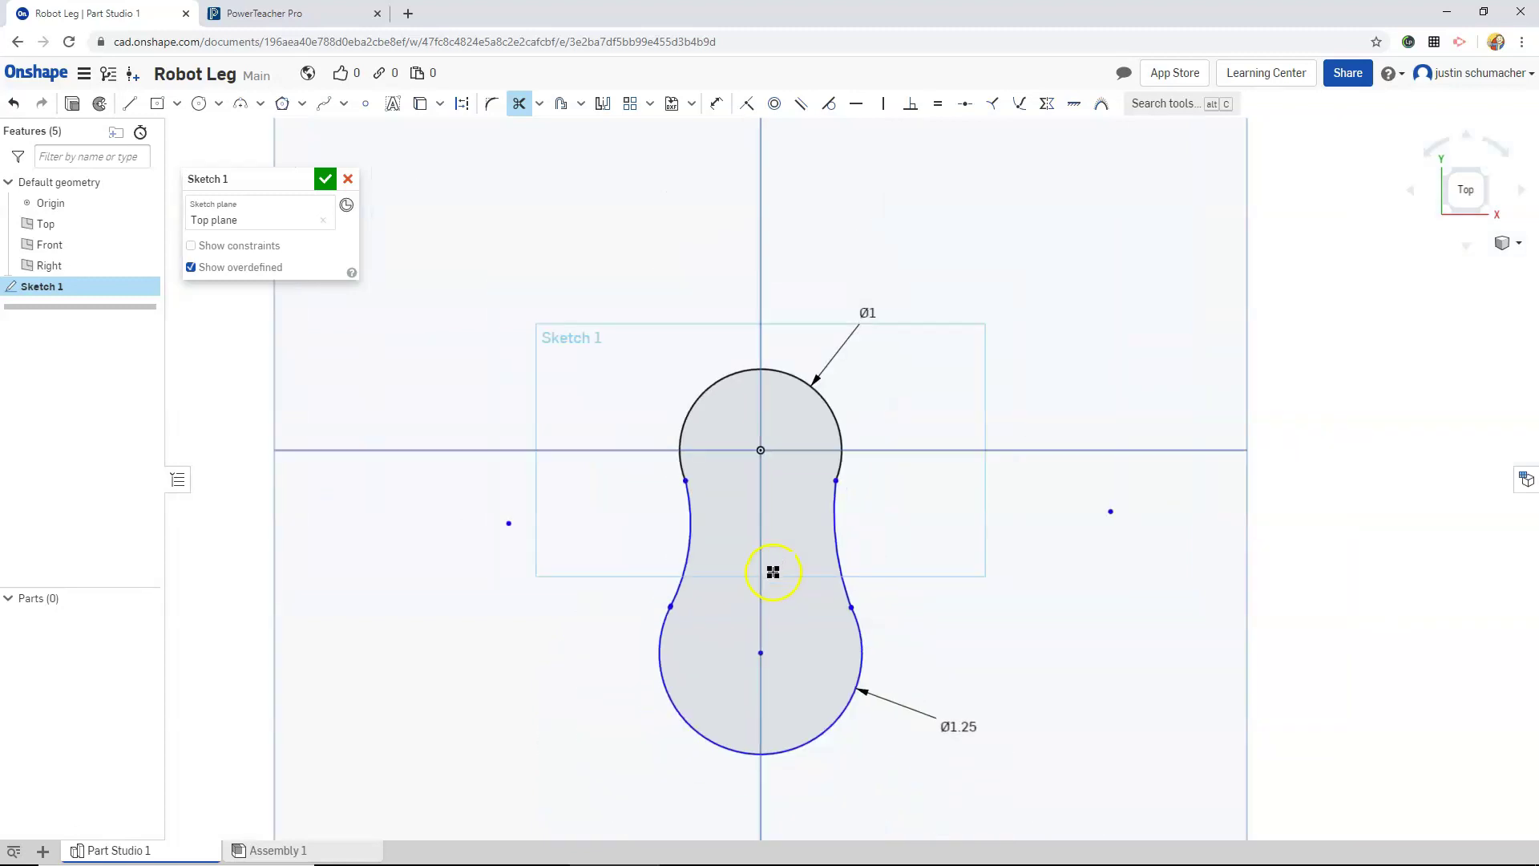
- Accept the foot sketch and switch to the isometric view
click(324, 179)
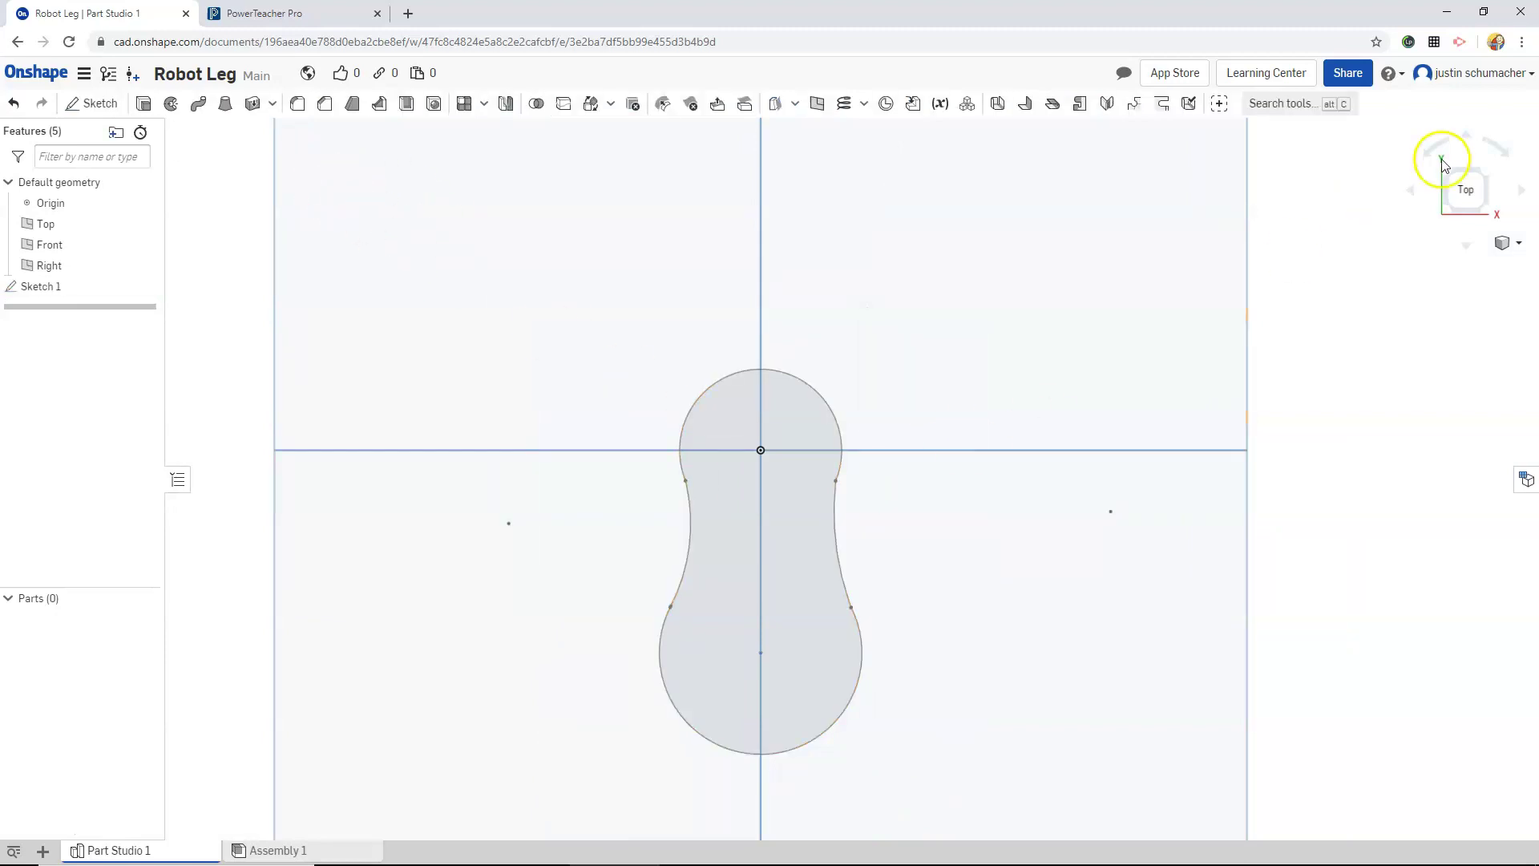
click(1518, 251)
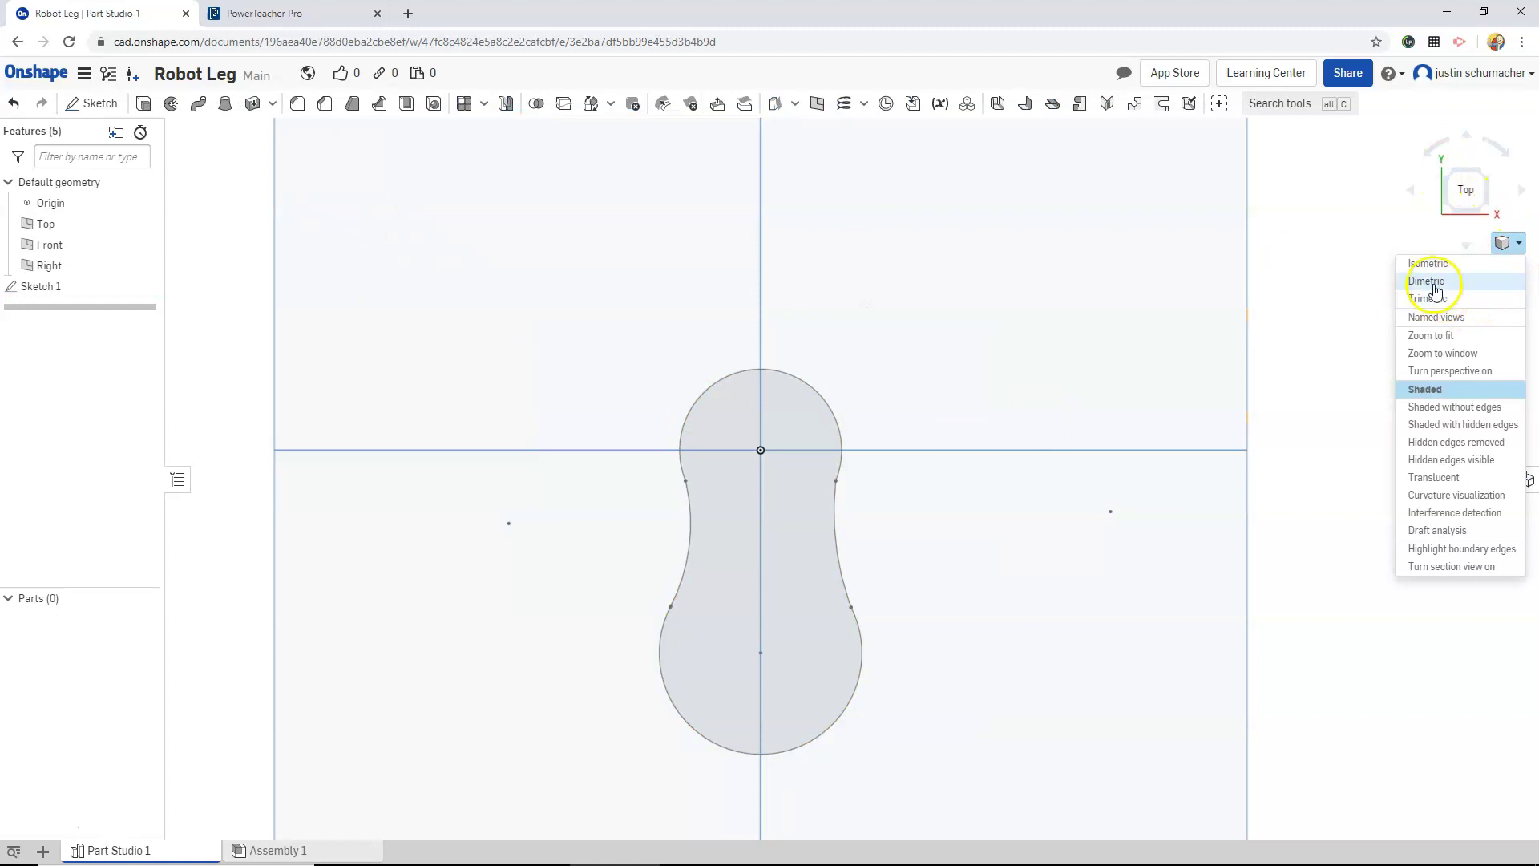
click(1420, 262)
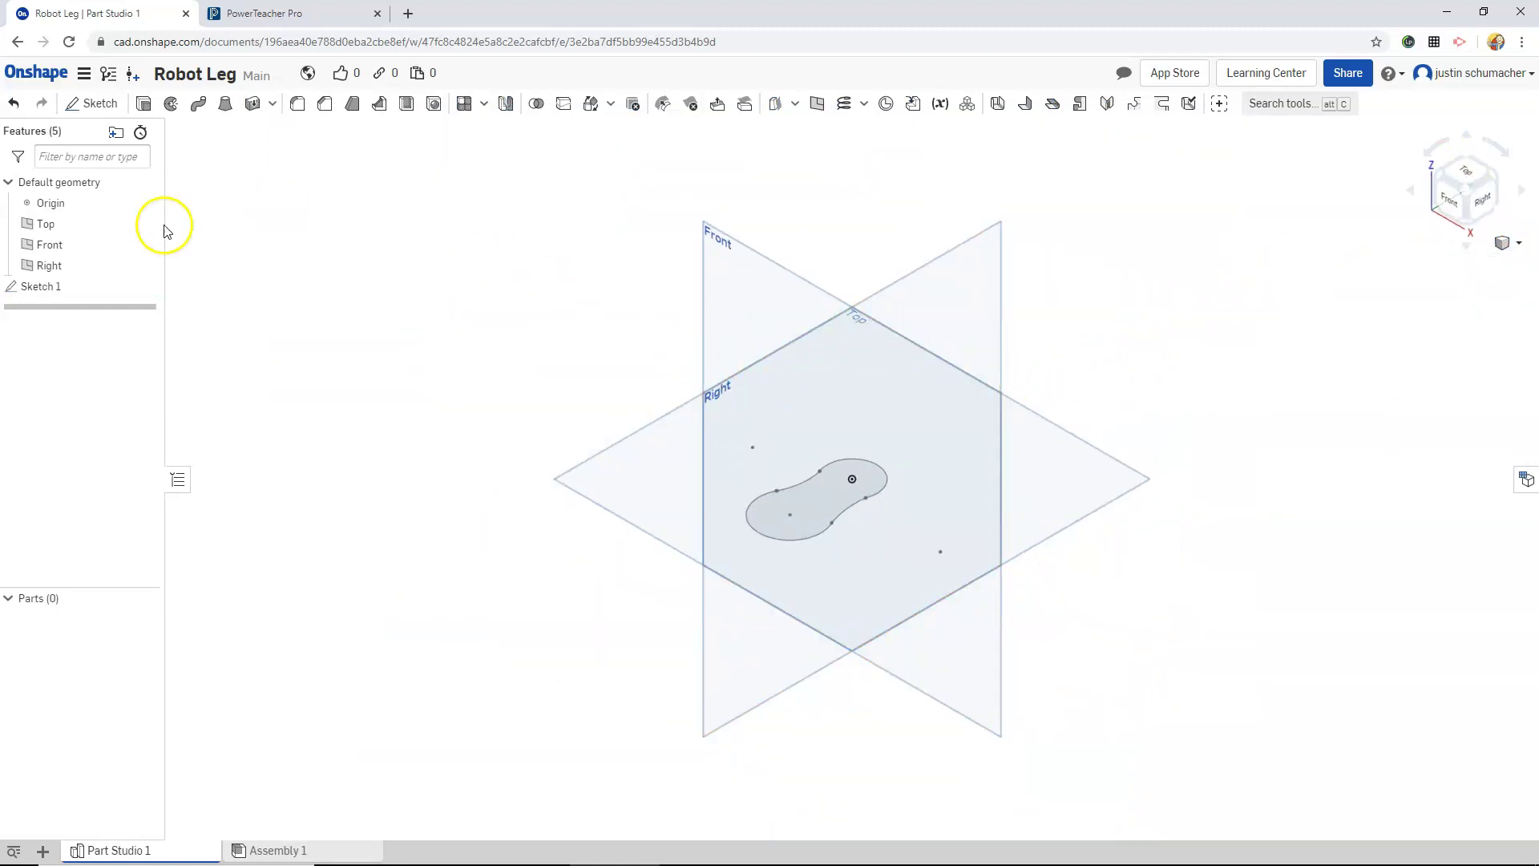
- Extrude Sketch 1 to a 0.5 in depth to create the solid foot part
click(40, 292)
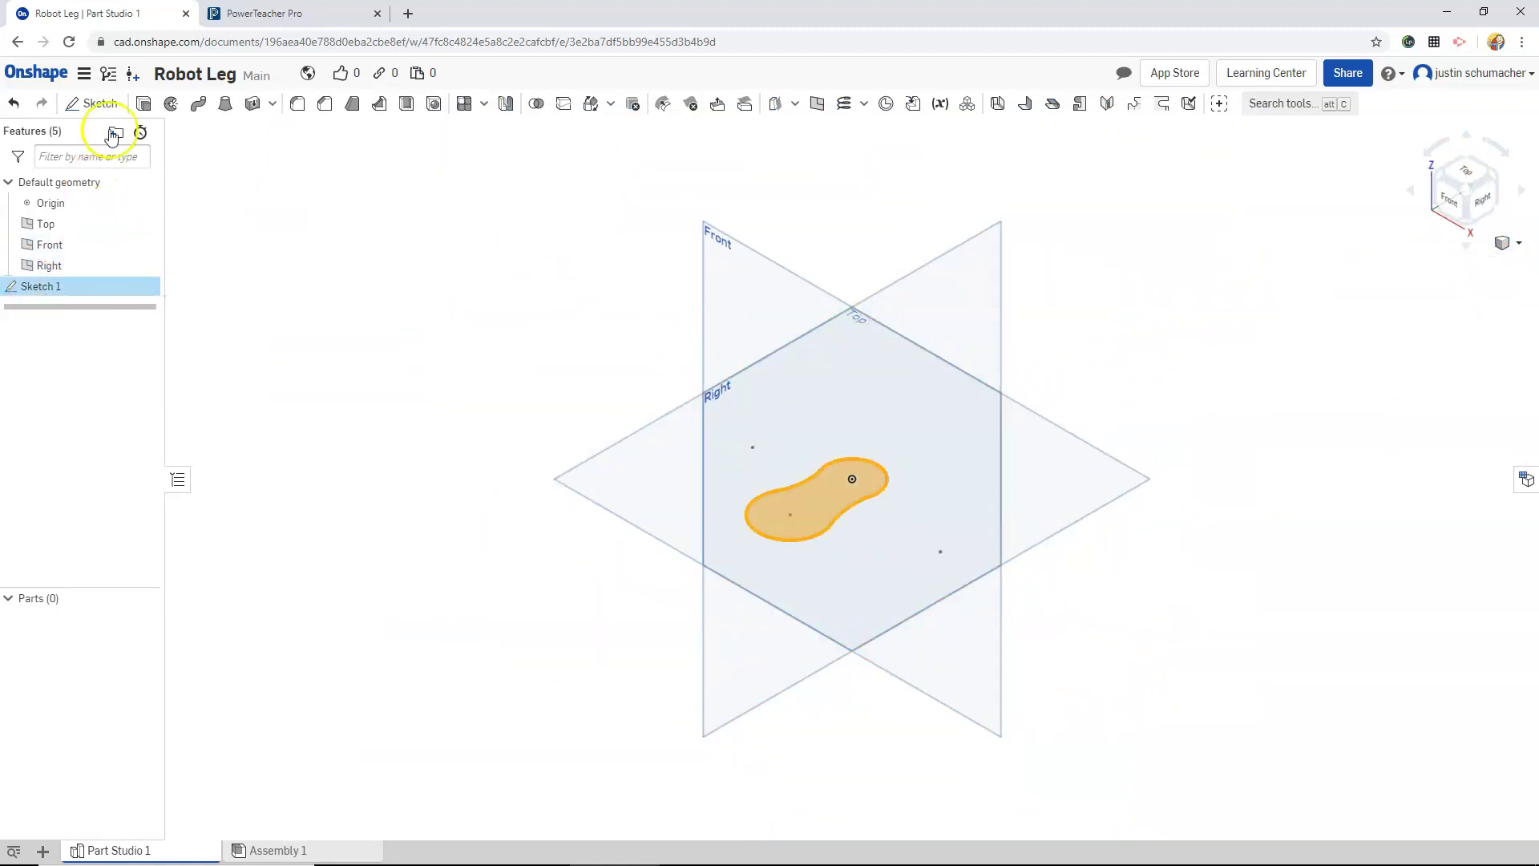
click(143, 107)
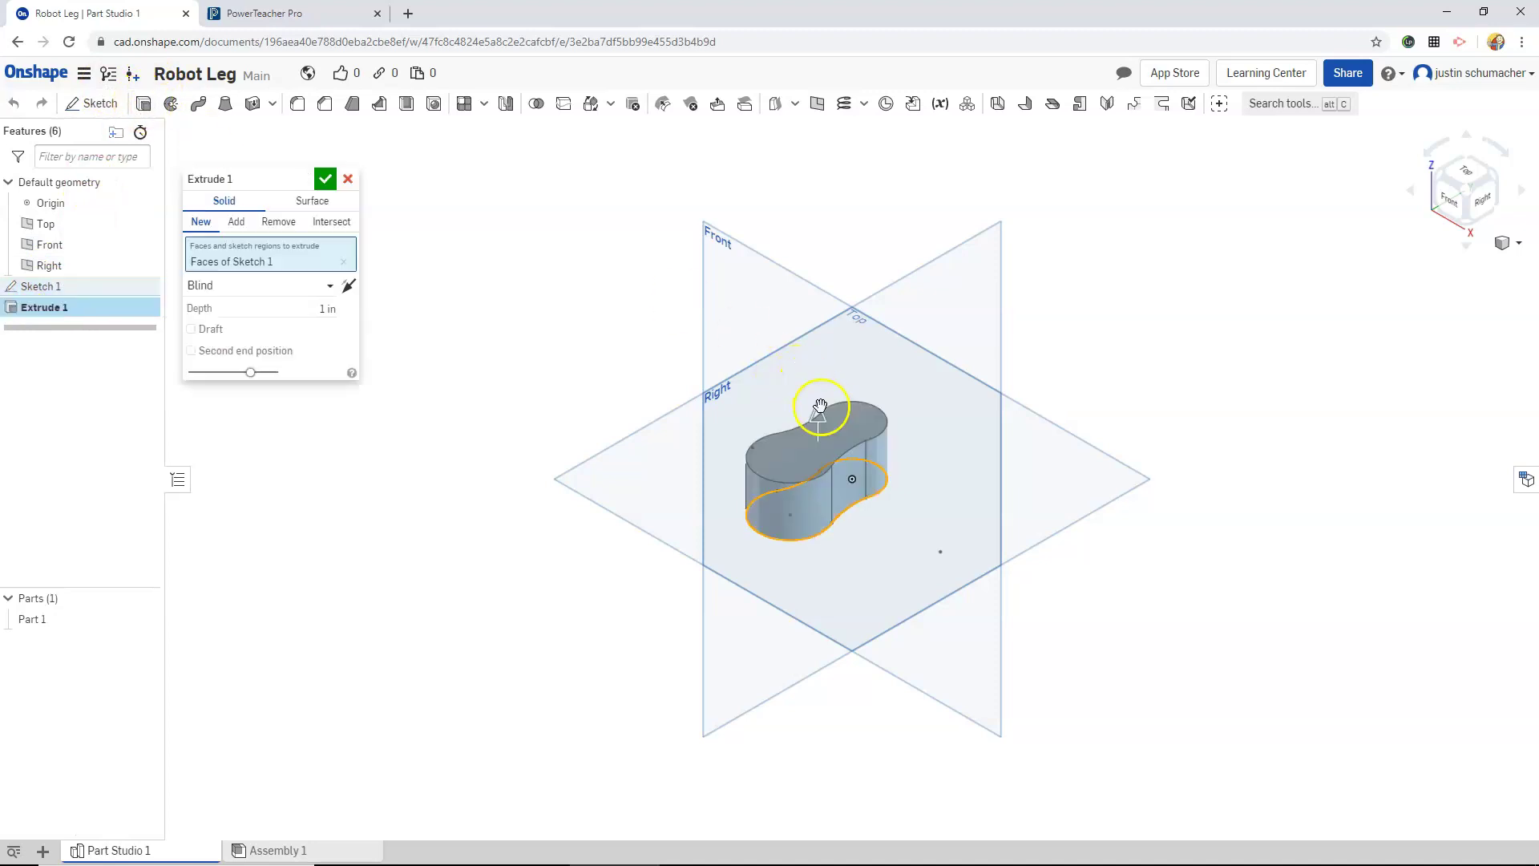
double_click(308, 304)
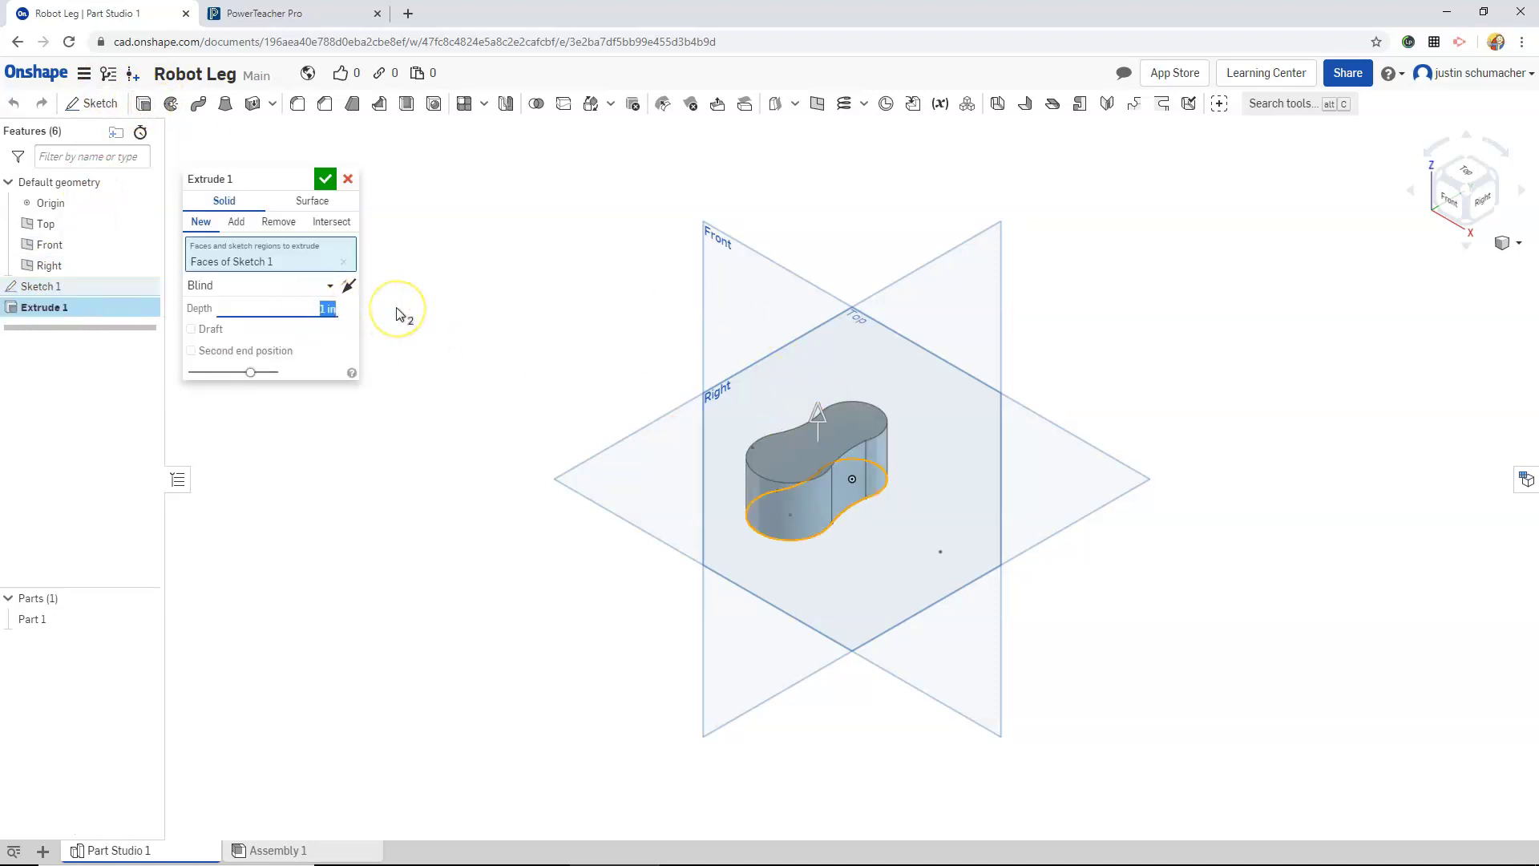
text(.5)
key(Return)
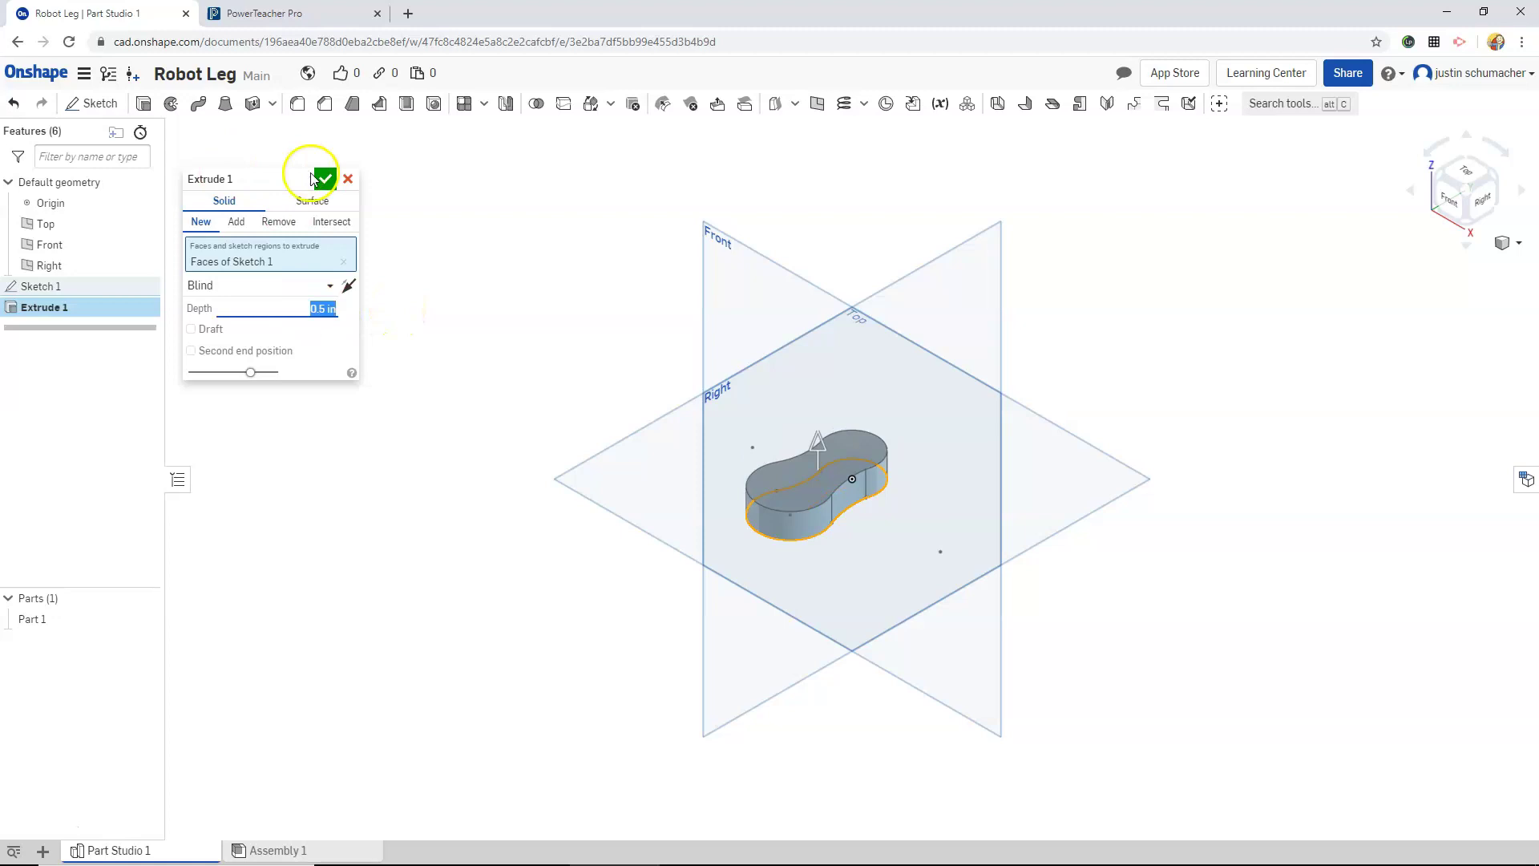
click(346, 179)
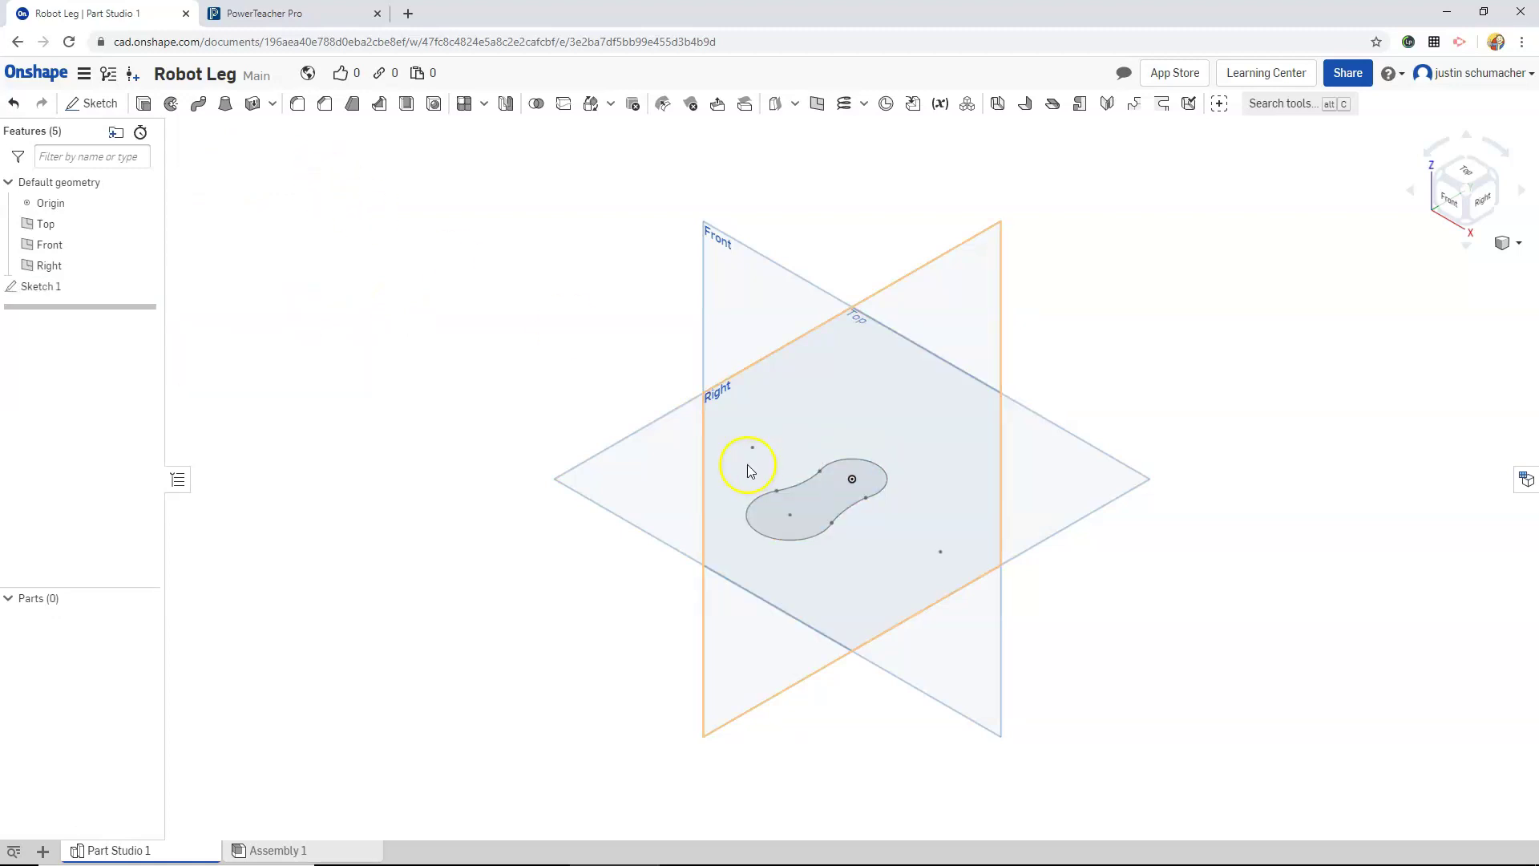
click(44, 286)
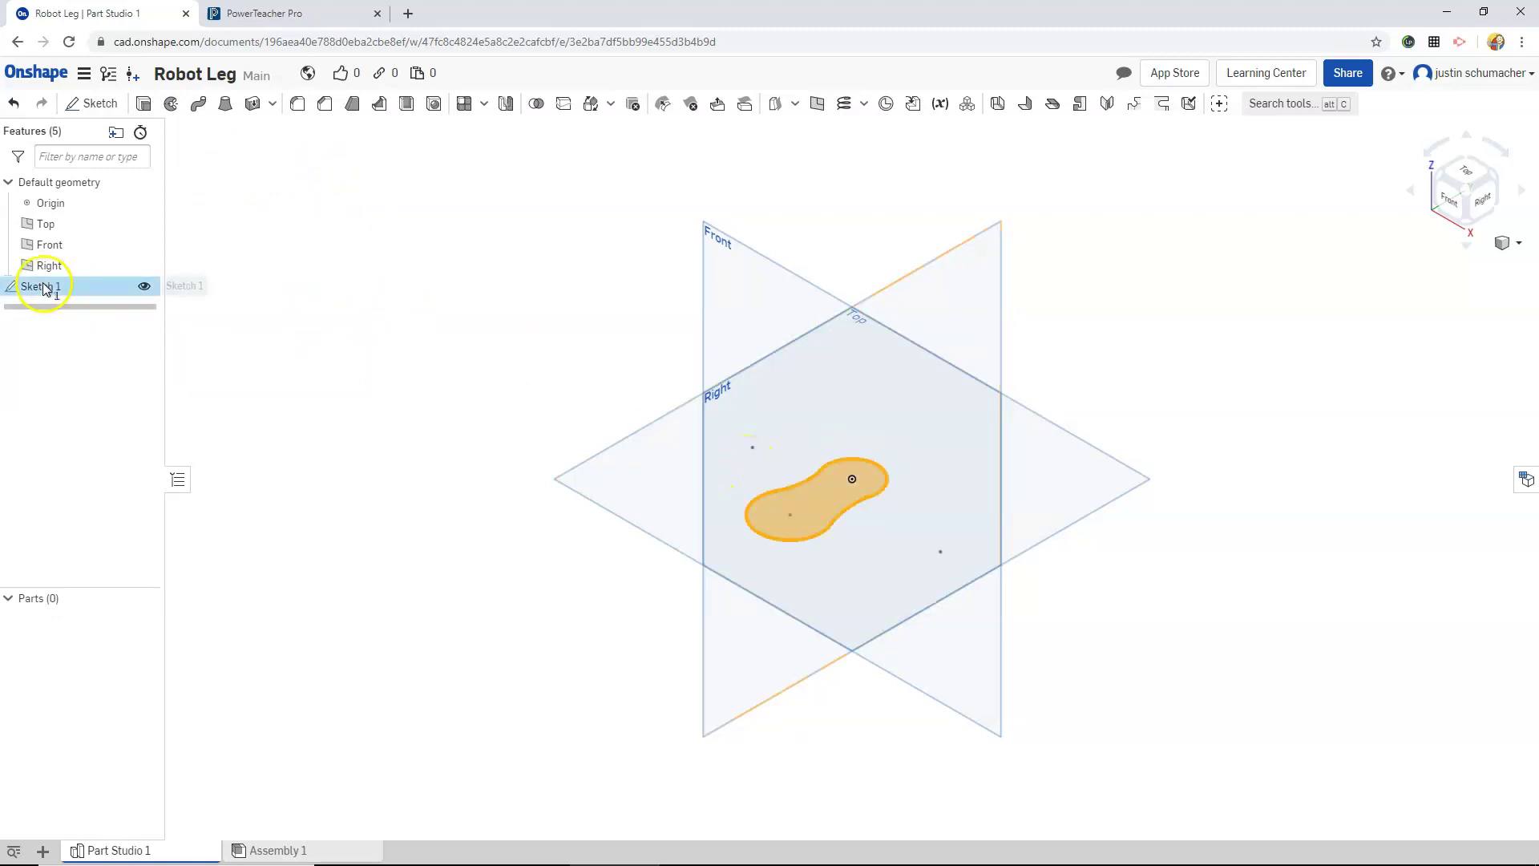
click(143, 105)
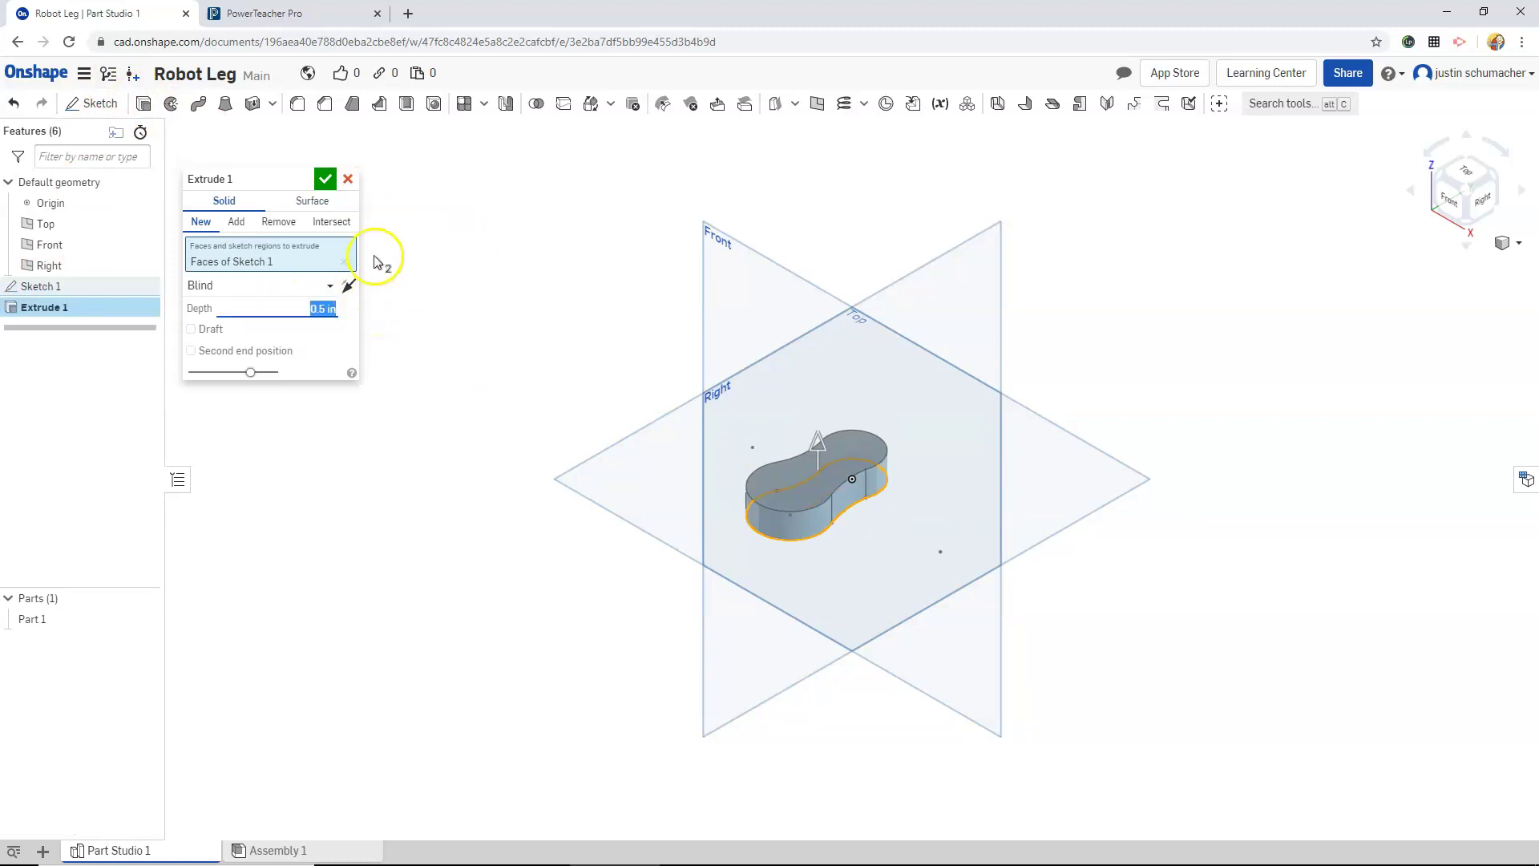
click(325, 179)
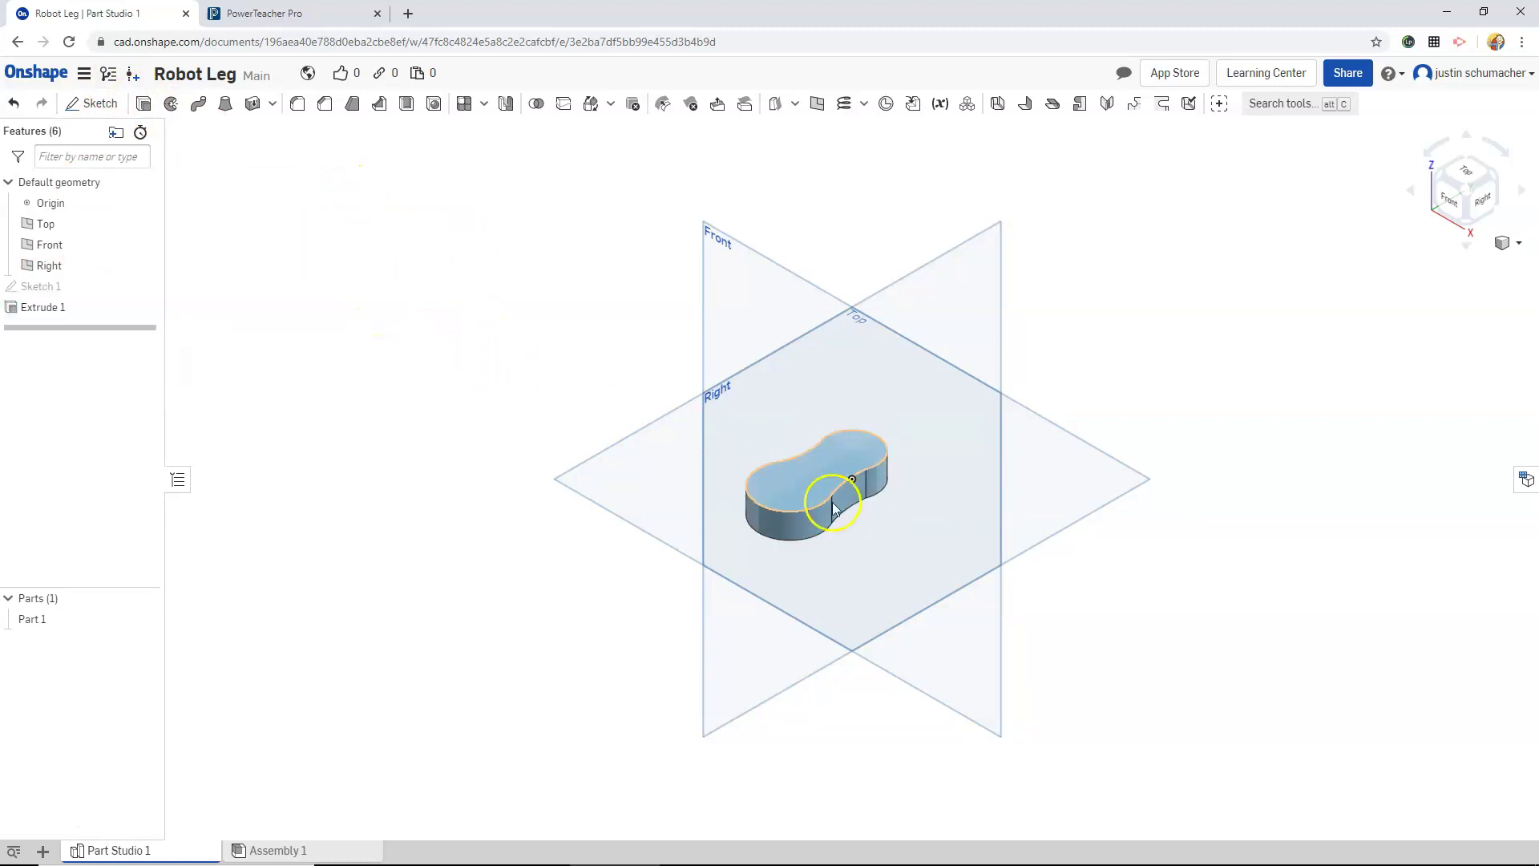
scroll(852, 481, up, 5)
mouse_move(856, 515)
right_down()
mouse_move(842, 473)
mouse_move(844, 502)
mouse_move(818, 492)
mouse_move(886, 535)
mouse_move(872, 529)
right_up()
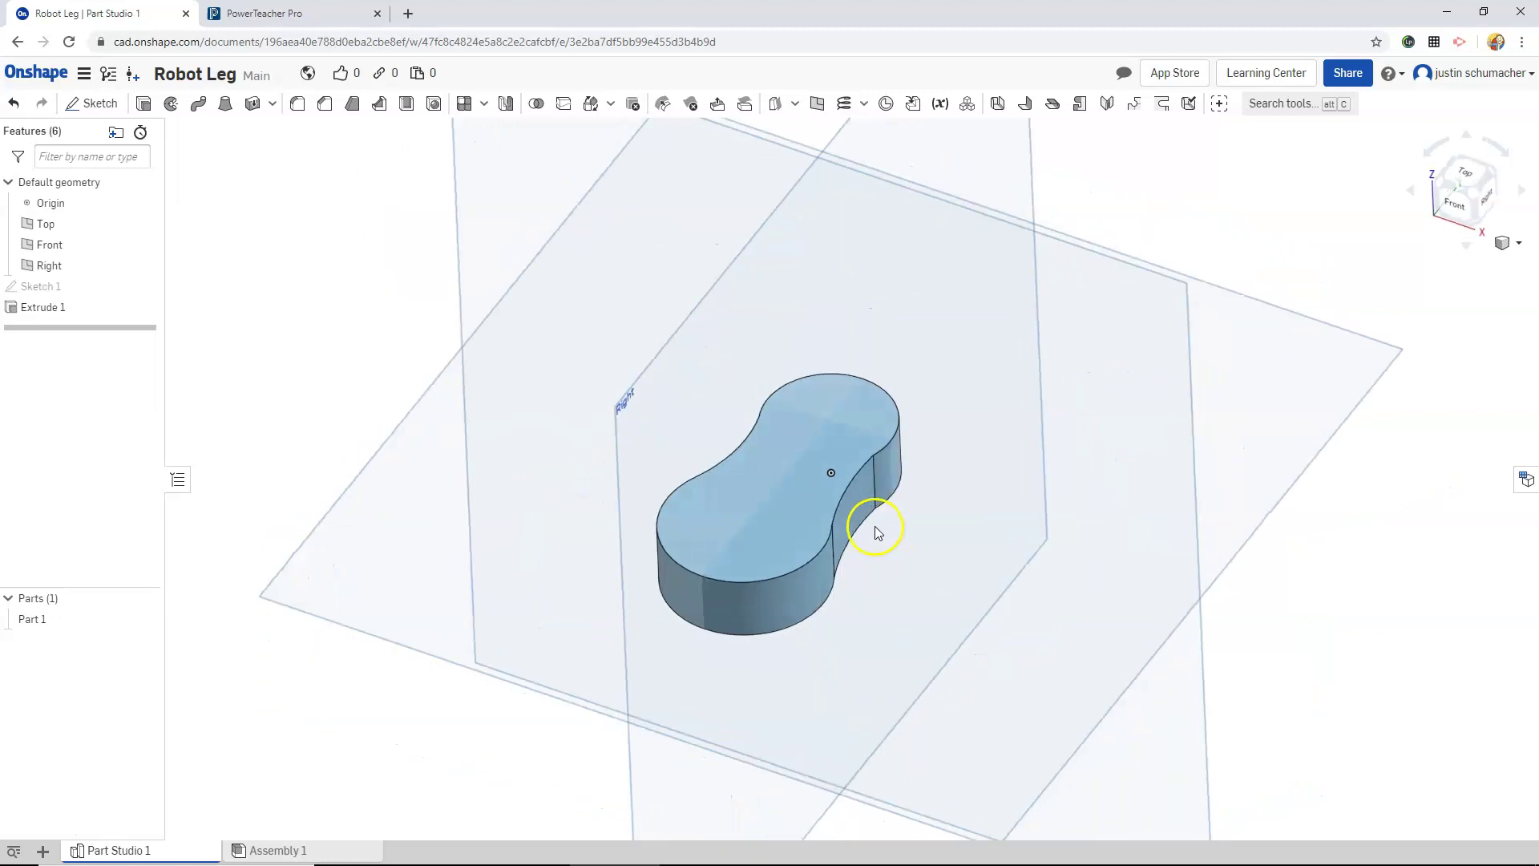
- Sketch a circle on the foot's upper rounded end, dimension it Ø0.75, and finish the sketch
click(107, 102)
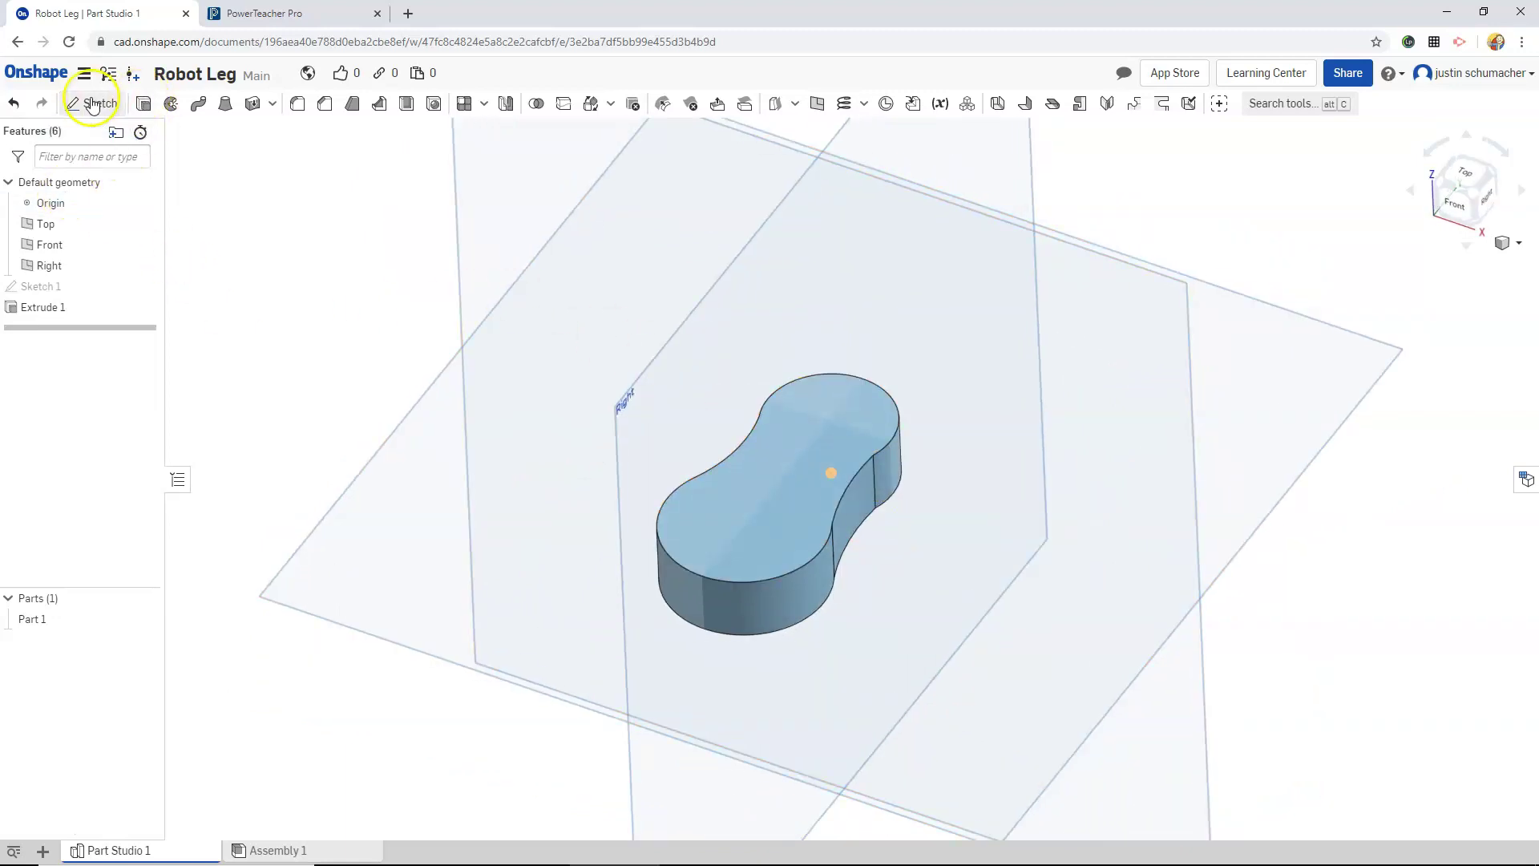
click(845, 420)
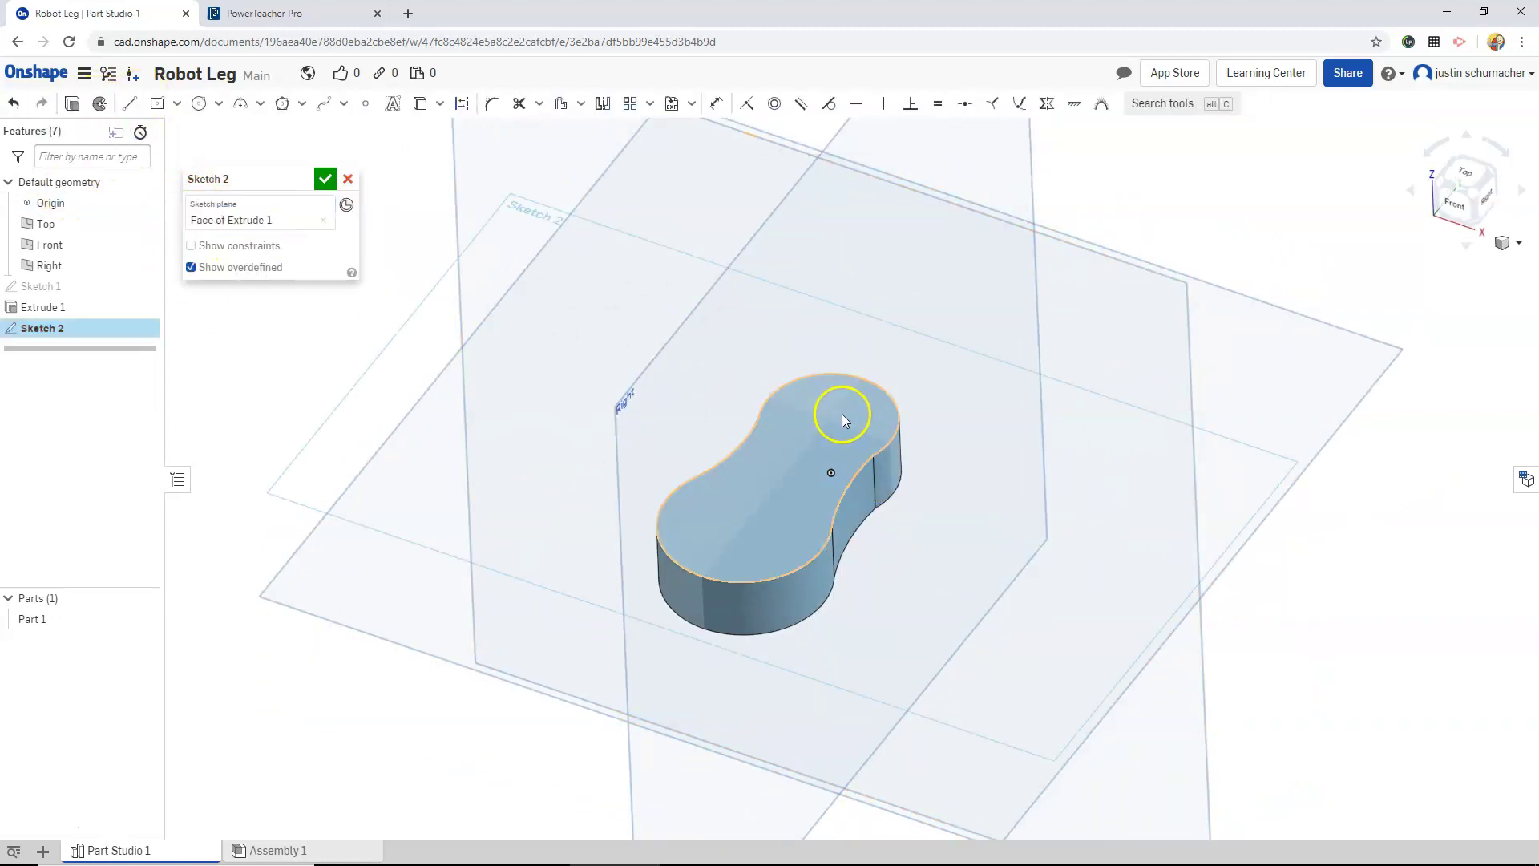
click(198, 105)
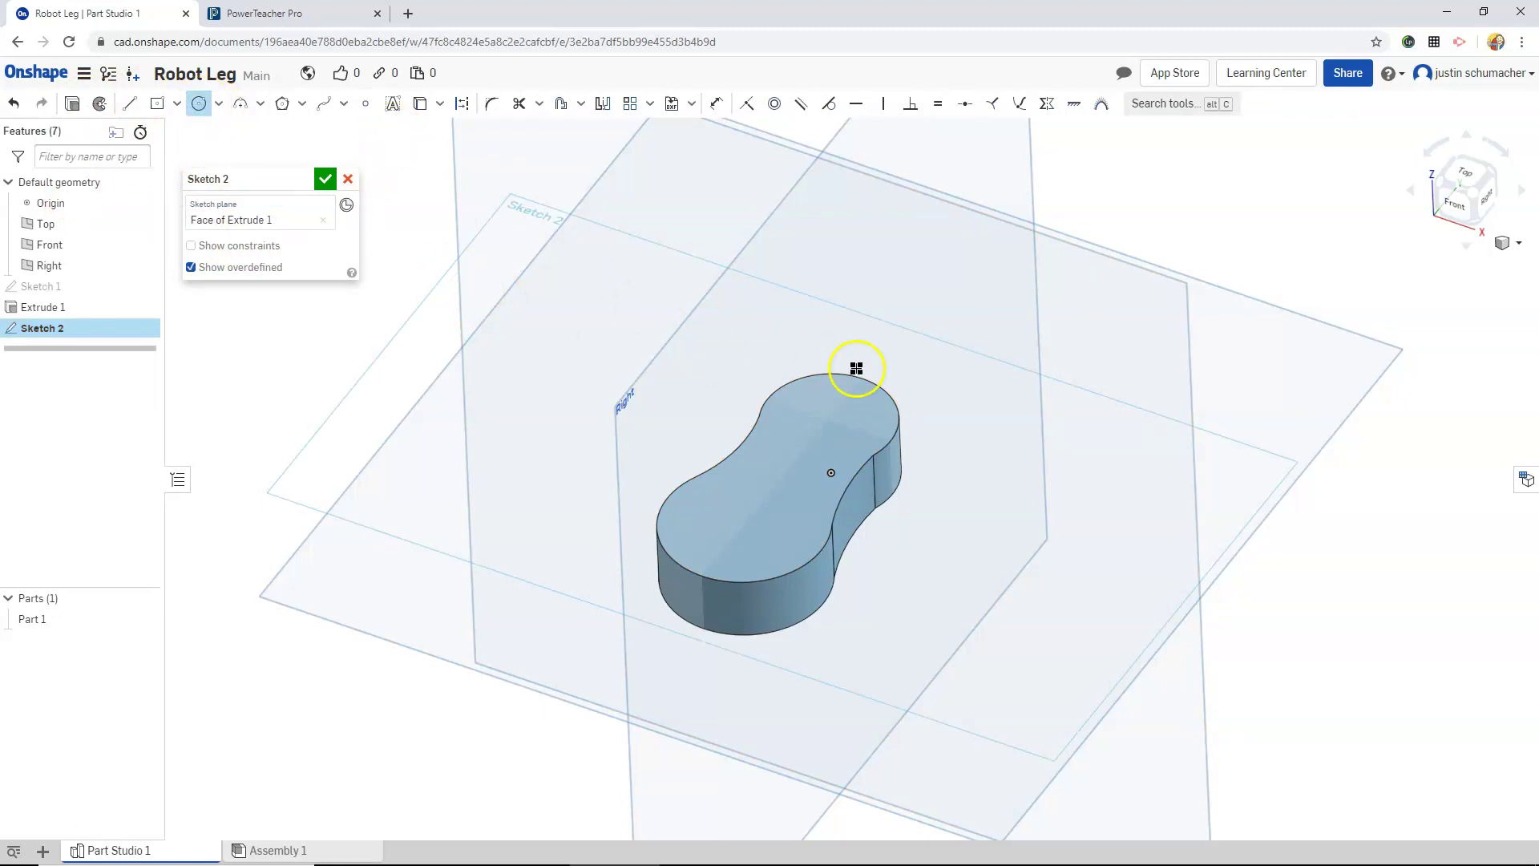
click(828, 421)
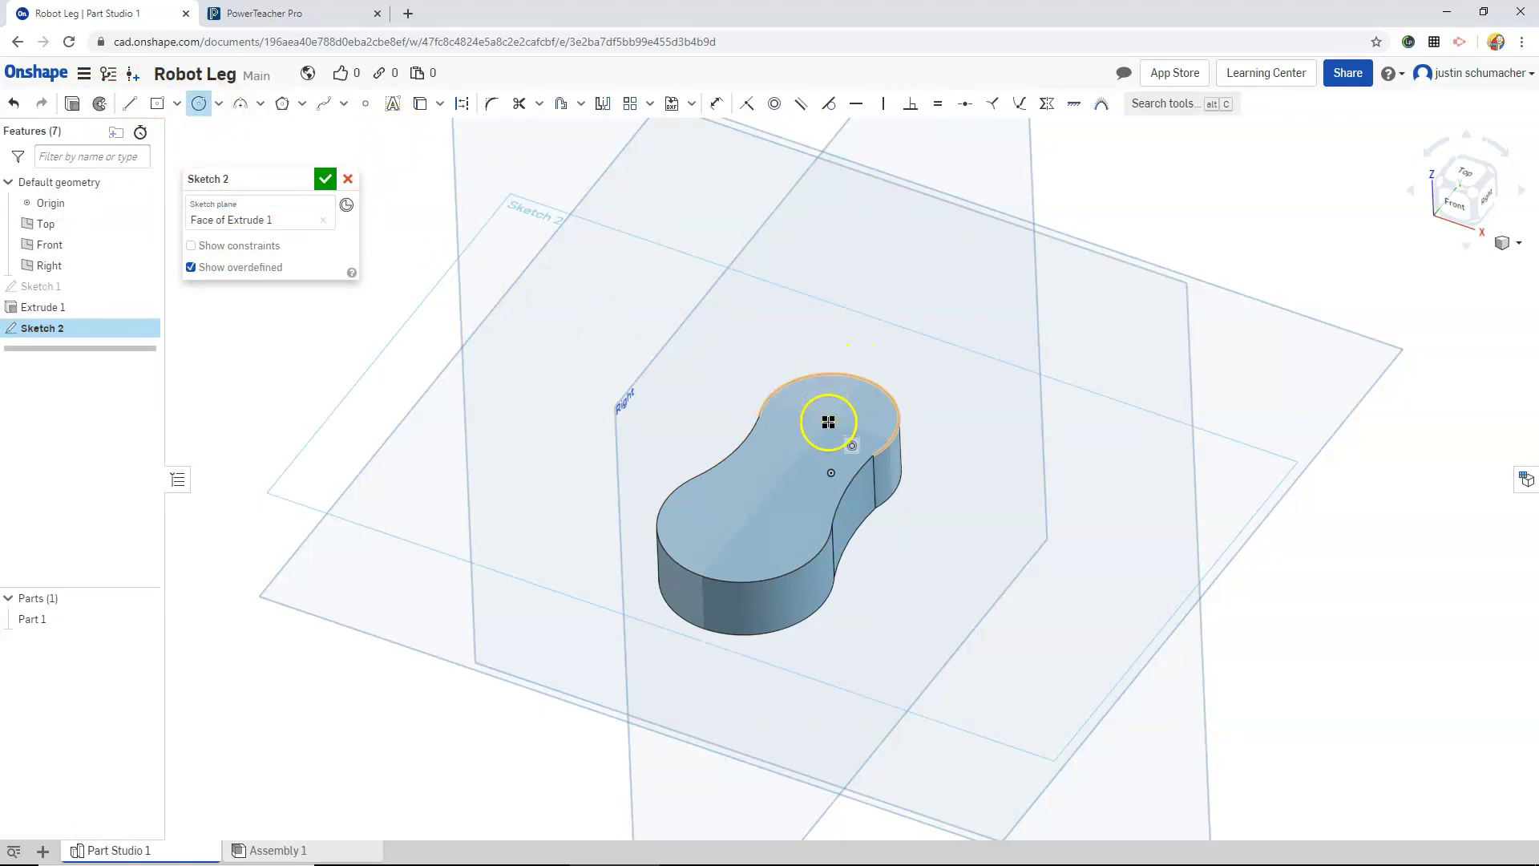
click(876, 433)
click(716, 103)
click(874, 405)
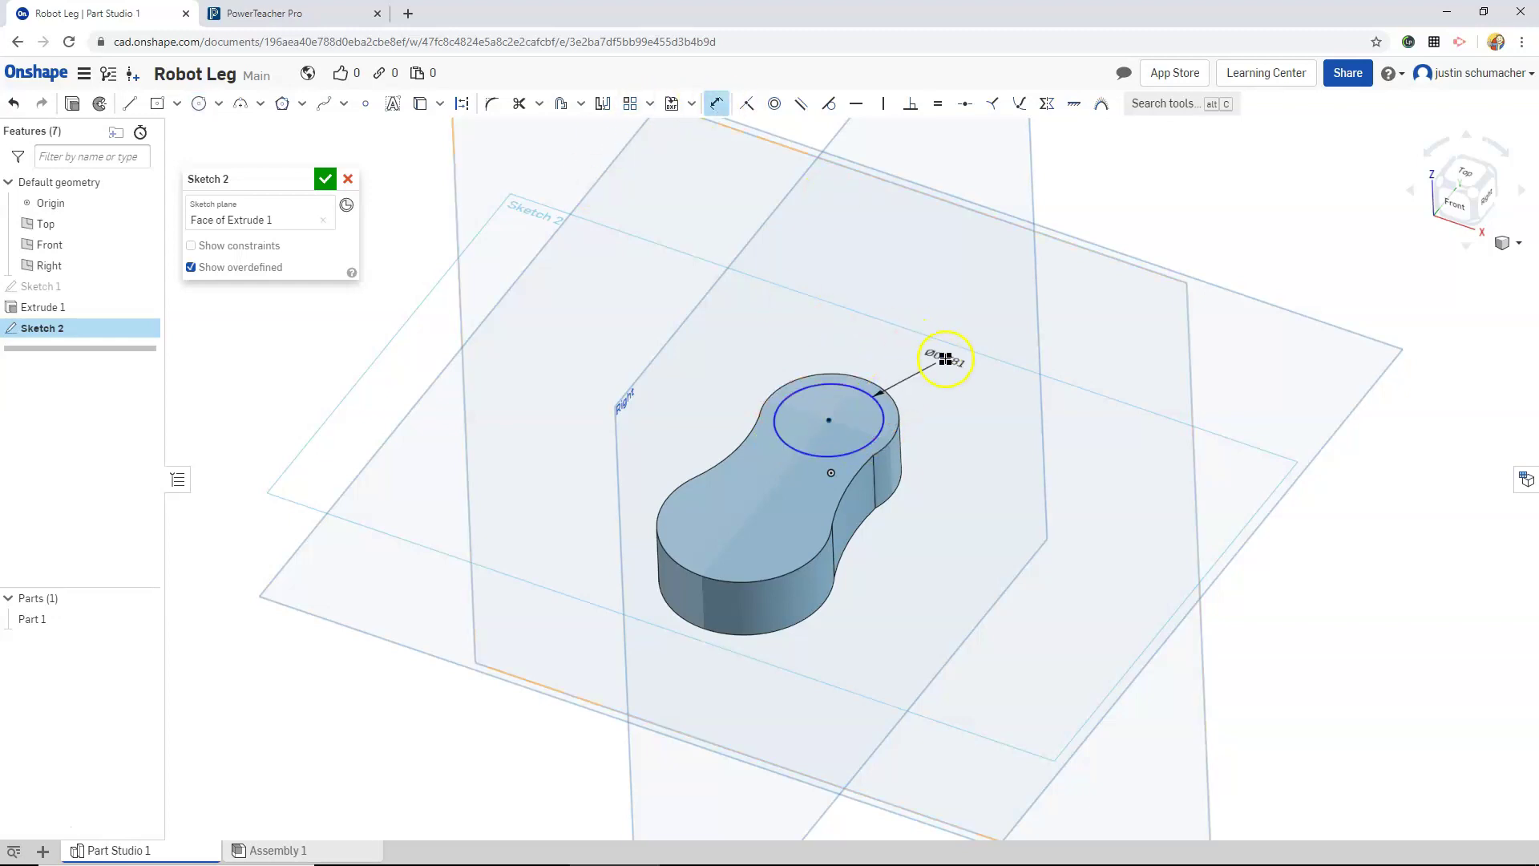
click(944, 355)
text(0.75)
key(Return)
click(325, 178)
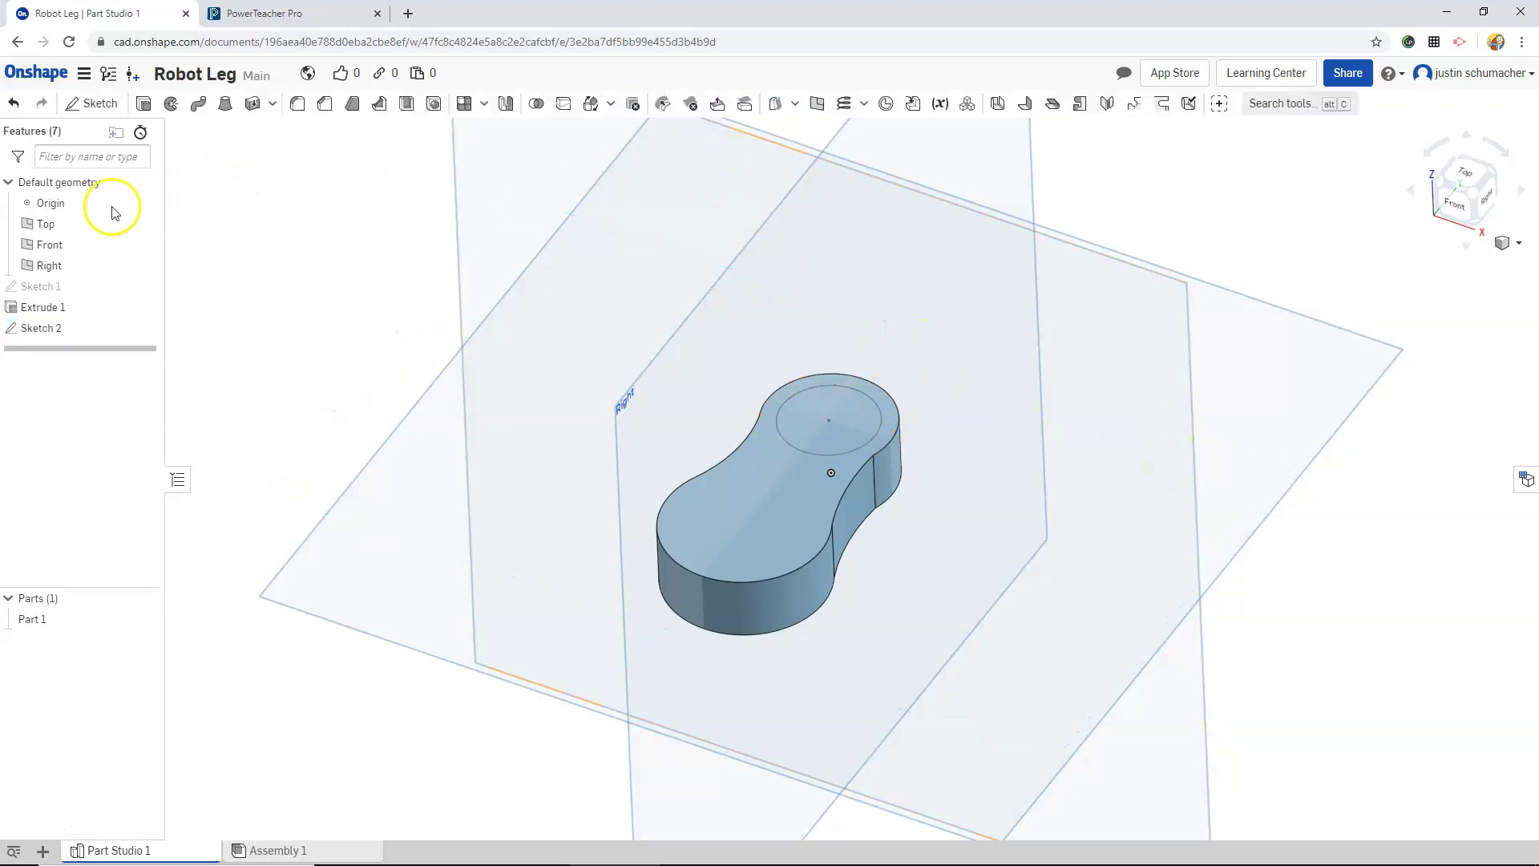
- Extrude Sketch 2 by 0.5 in as a cylinder added to the foot, checking it from several views
click(144, 103)
click(305, 308)
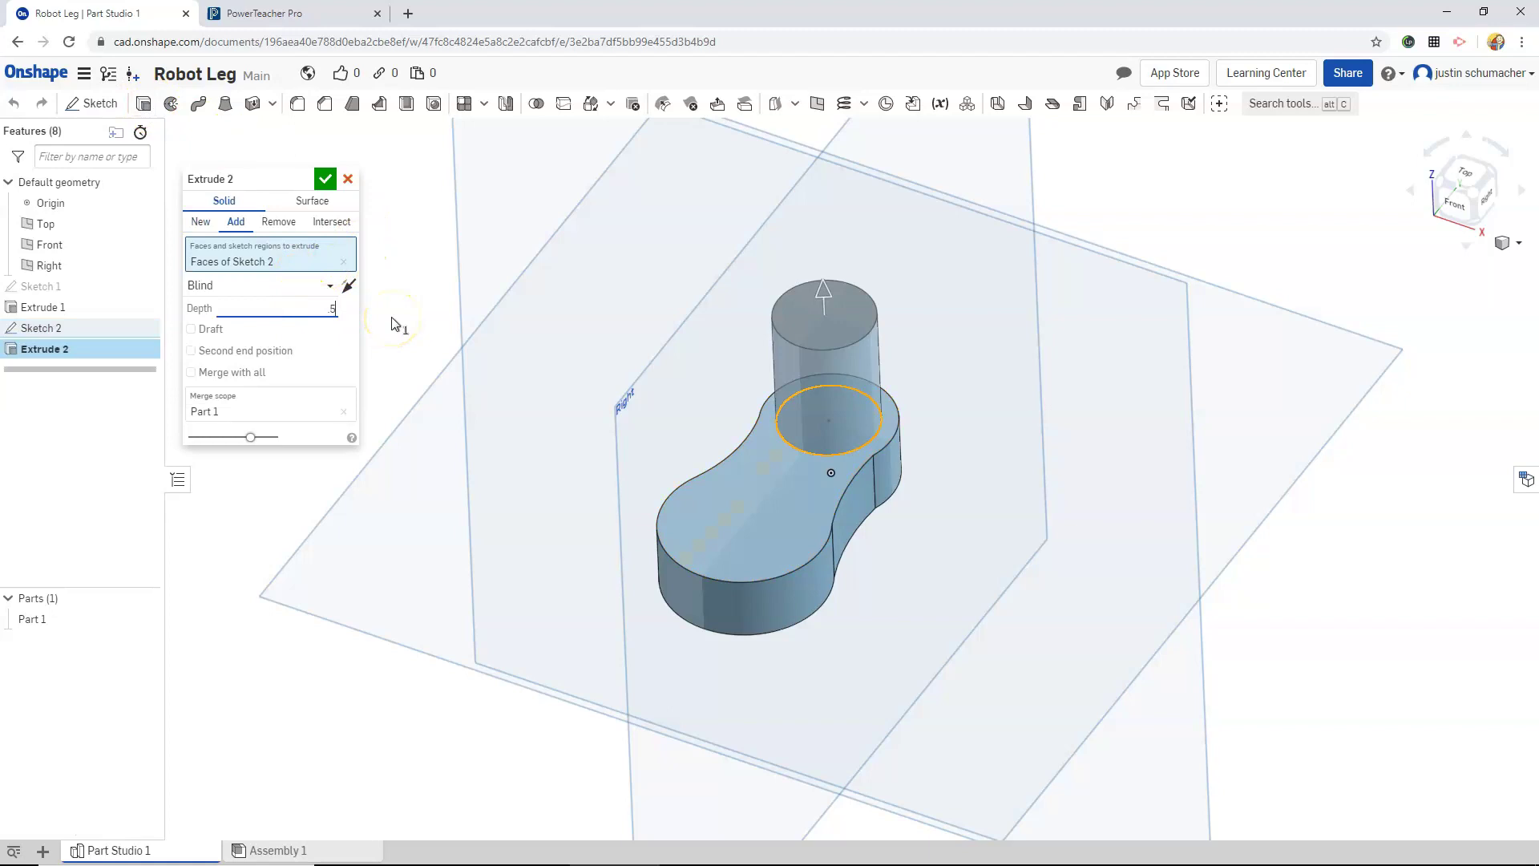
key(Return)
right_drag(585, 421, 881, 400)
click(1482, 210)
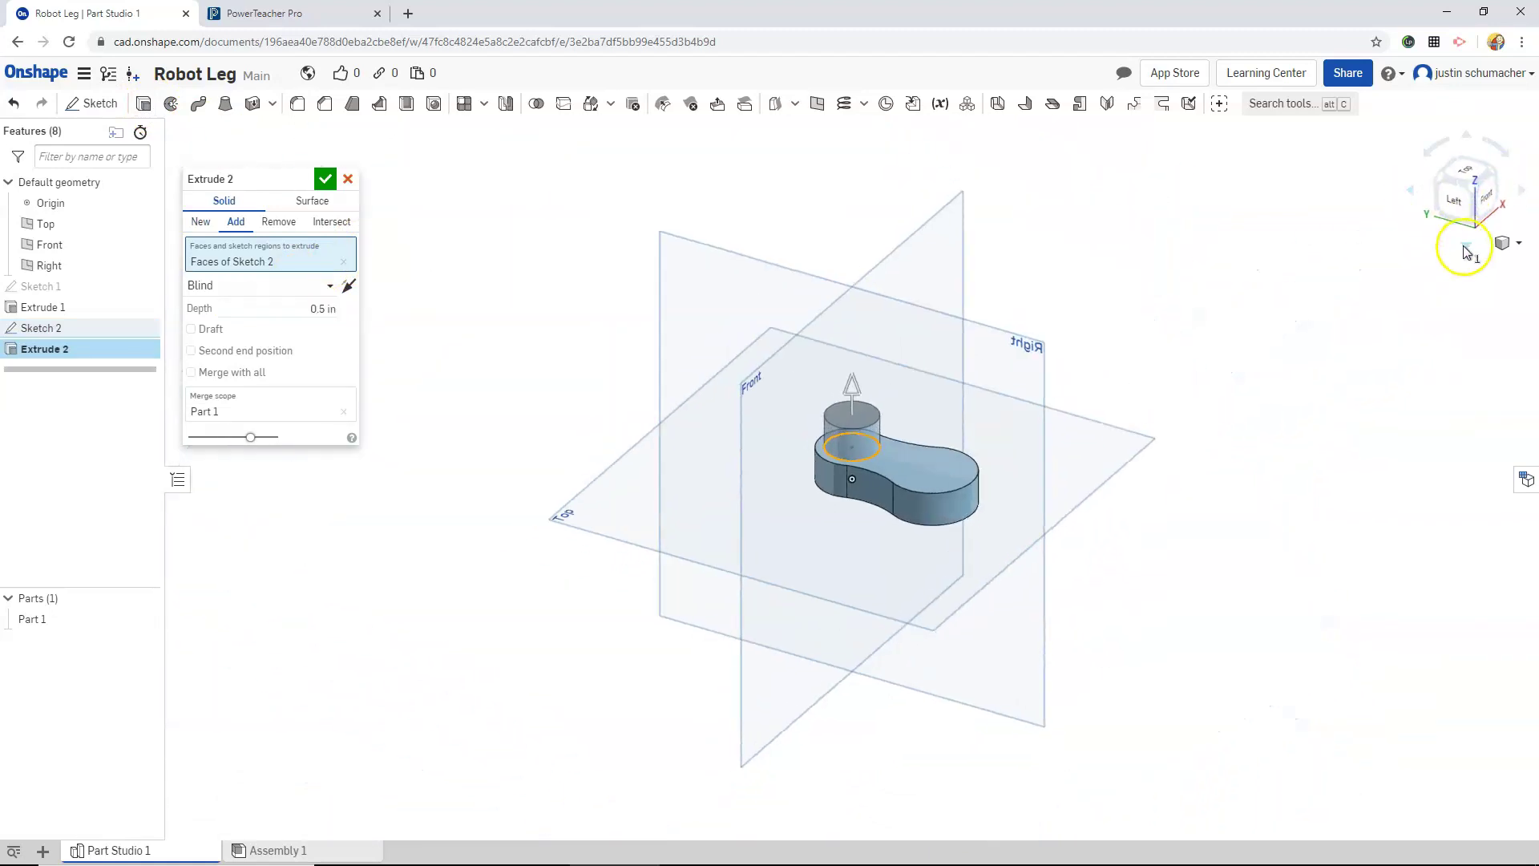
click(1413, 190)
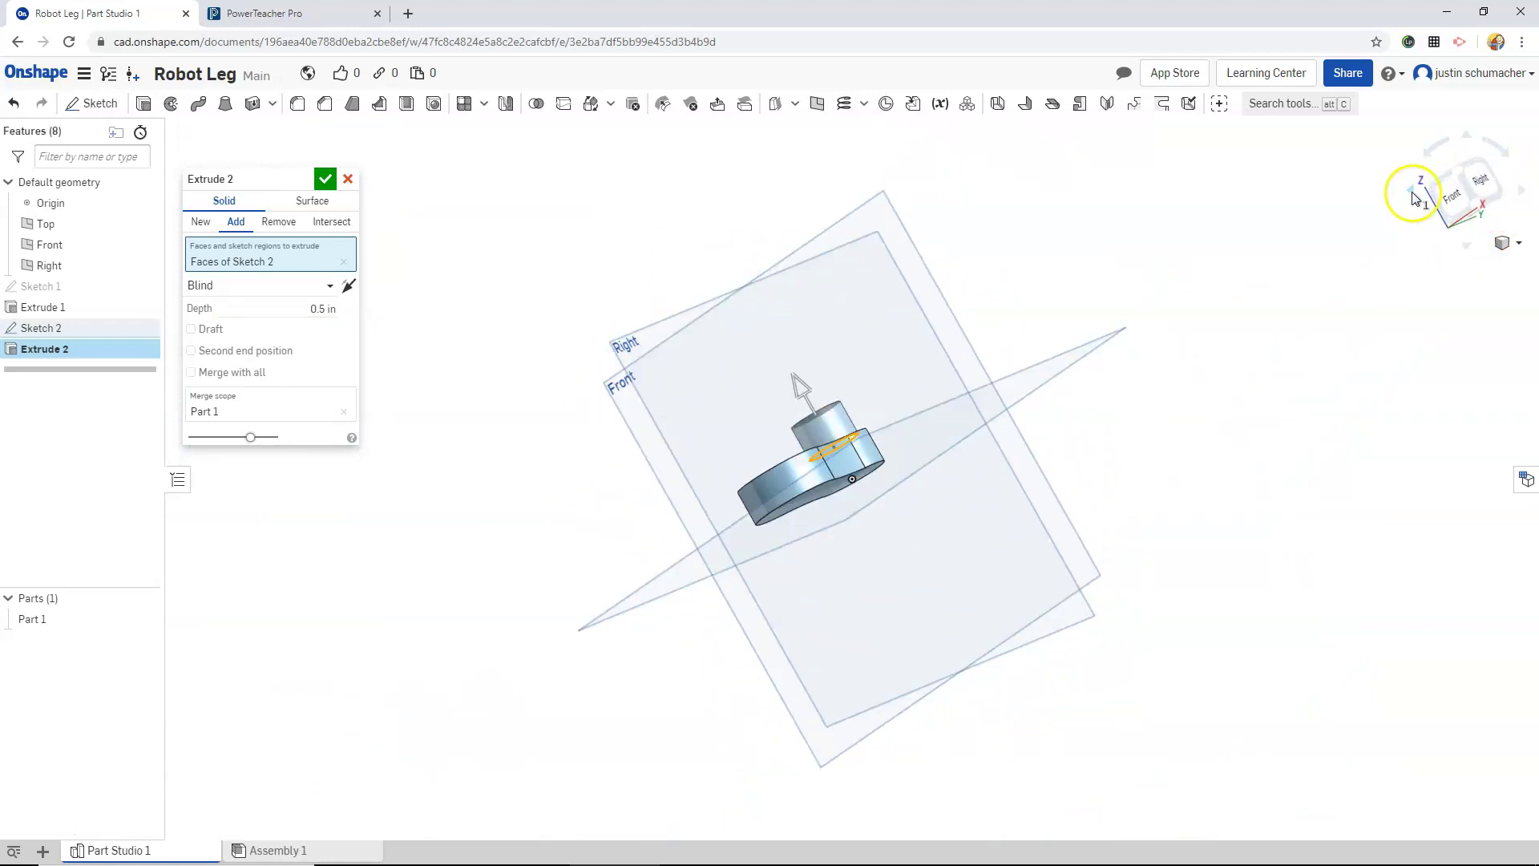
click(1481, 192)
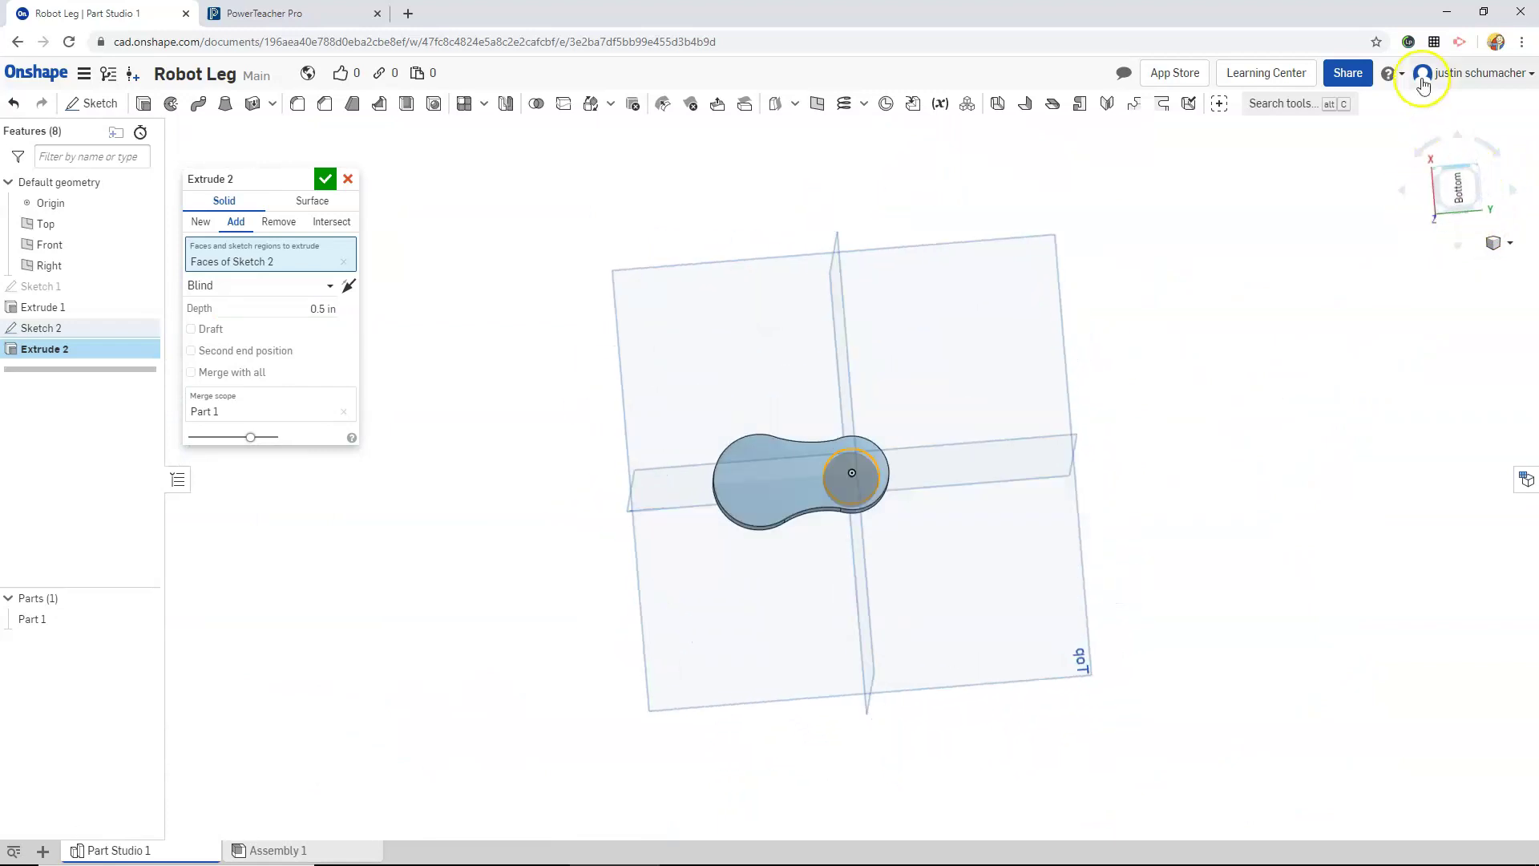
click(1516, 200)
click(1501, 242)
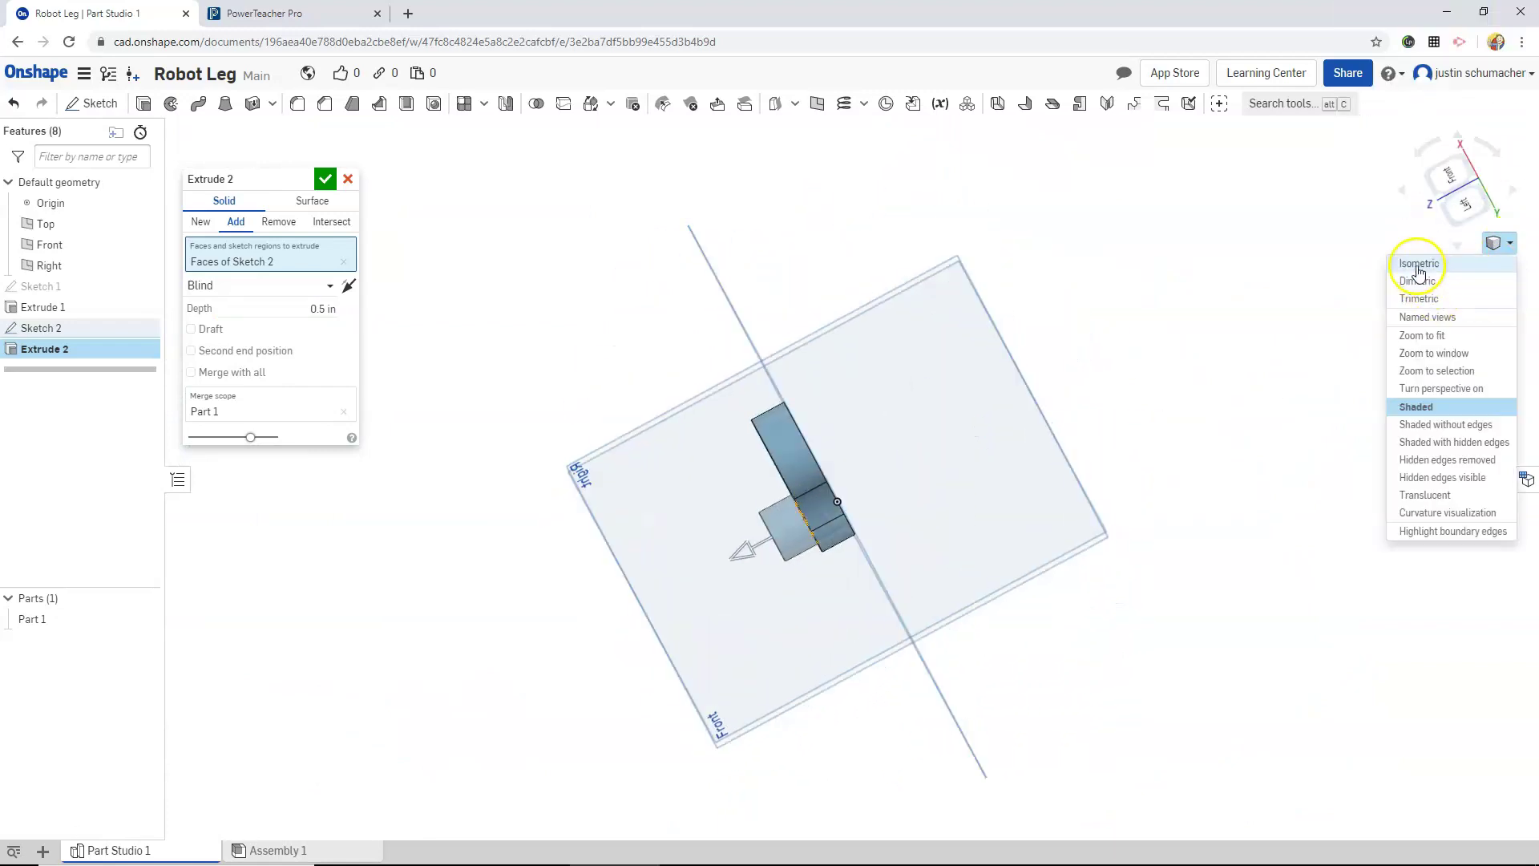
click(1416, 263)
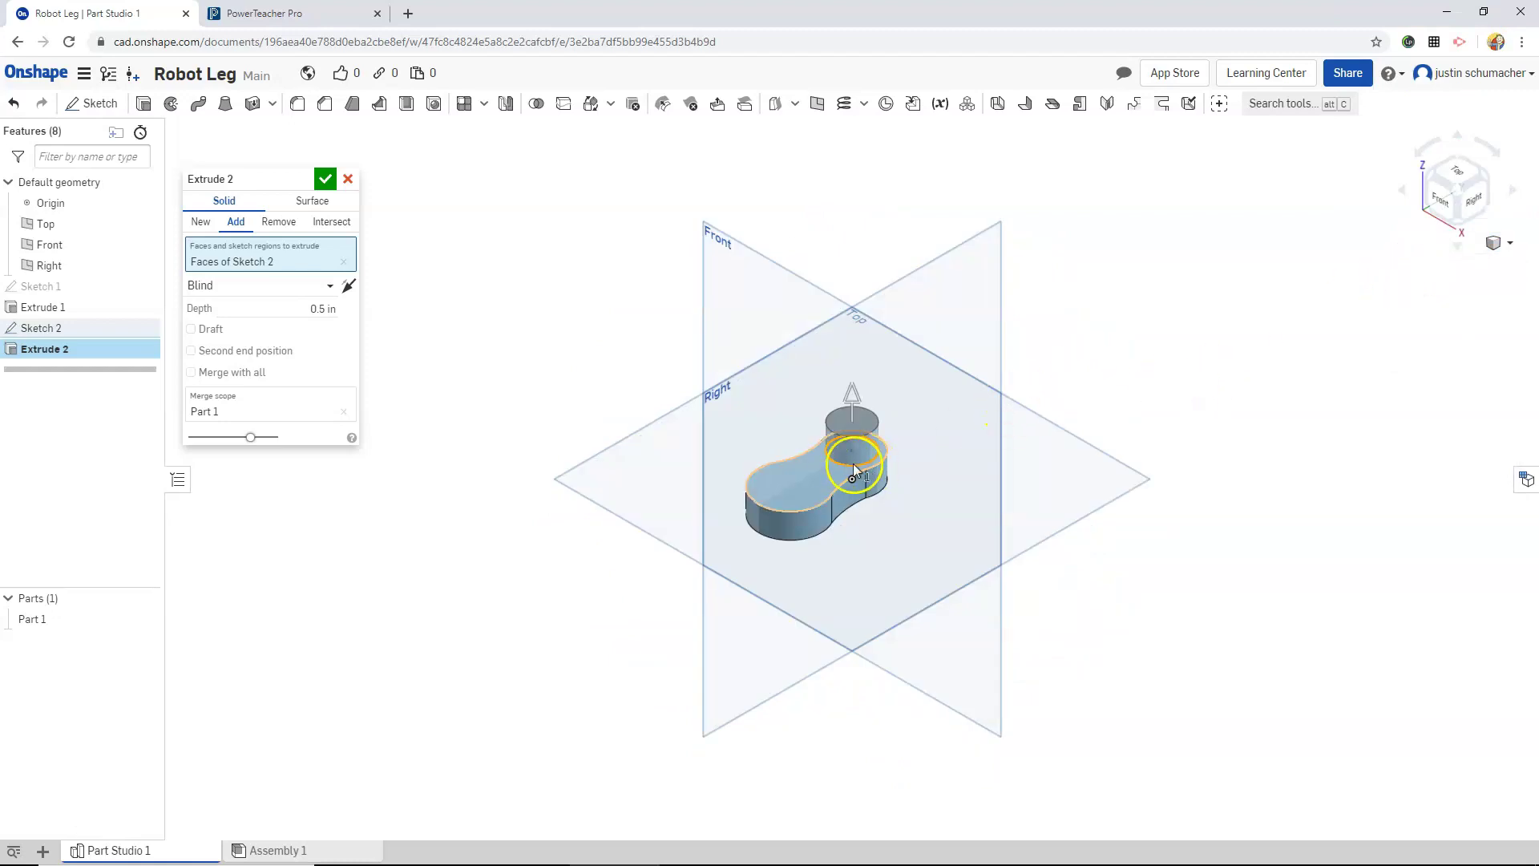
scroll(852, 464, up, 5)
scroll(773, 353, down, 5)
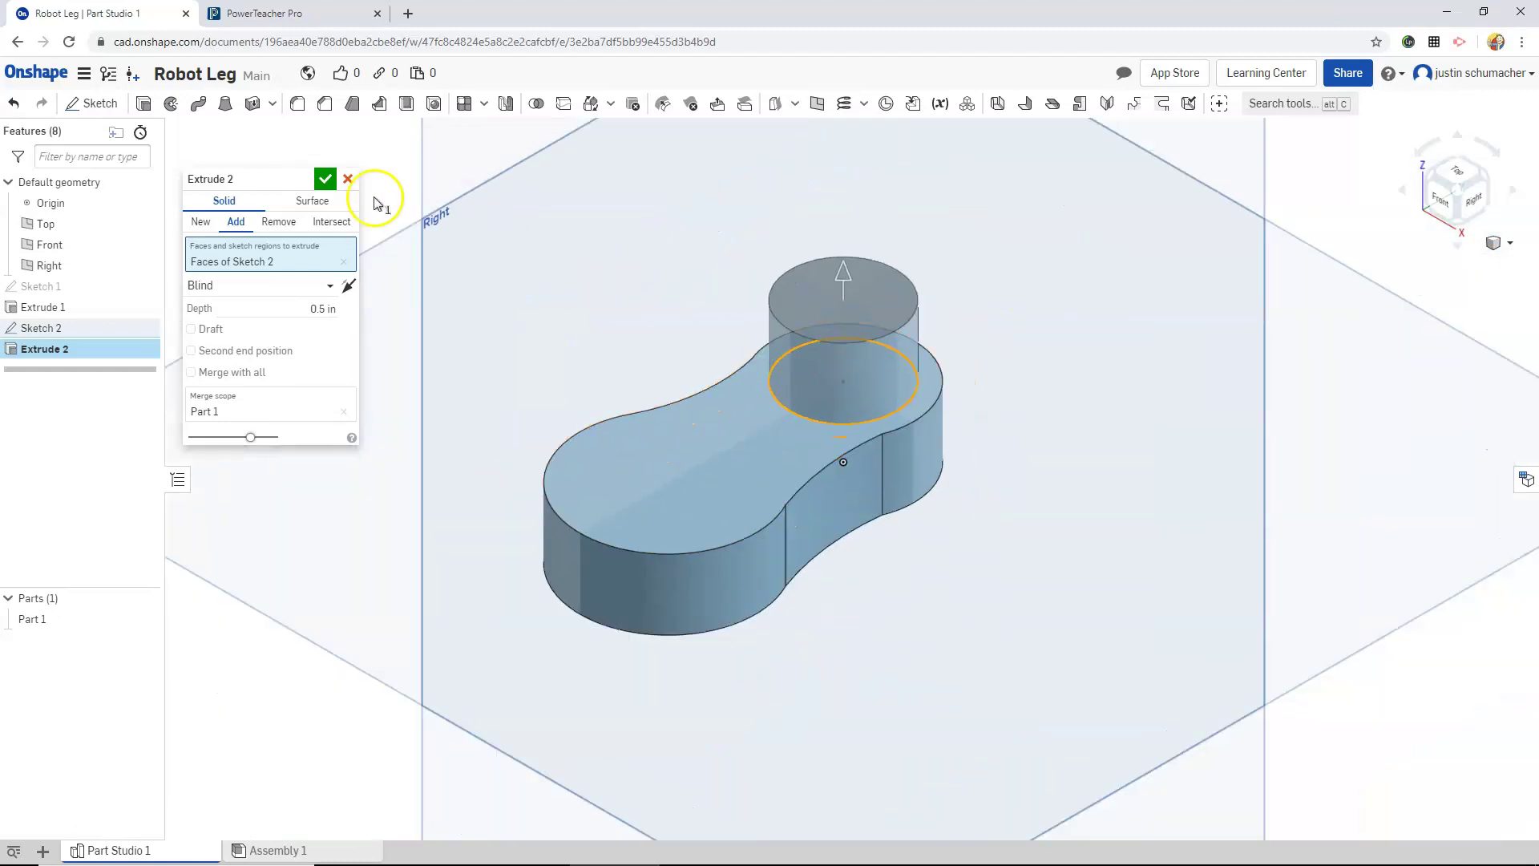
click(324, 179)
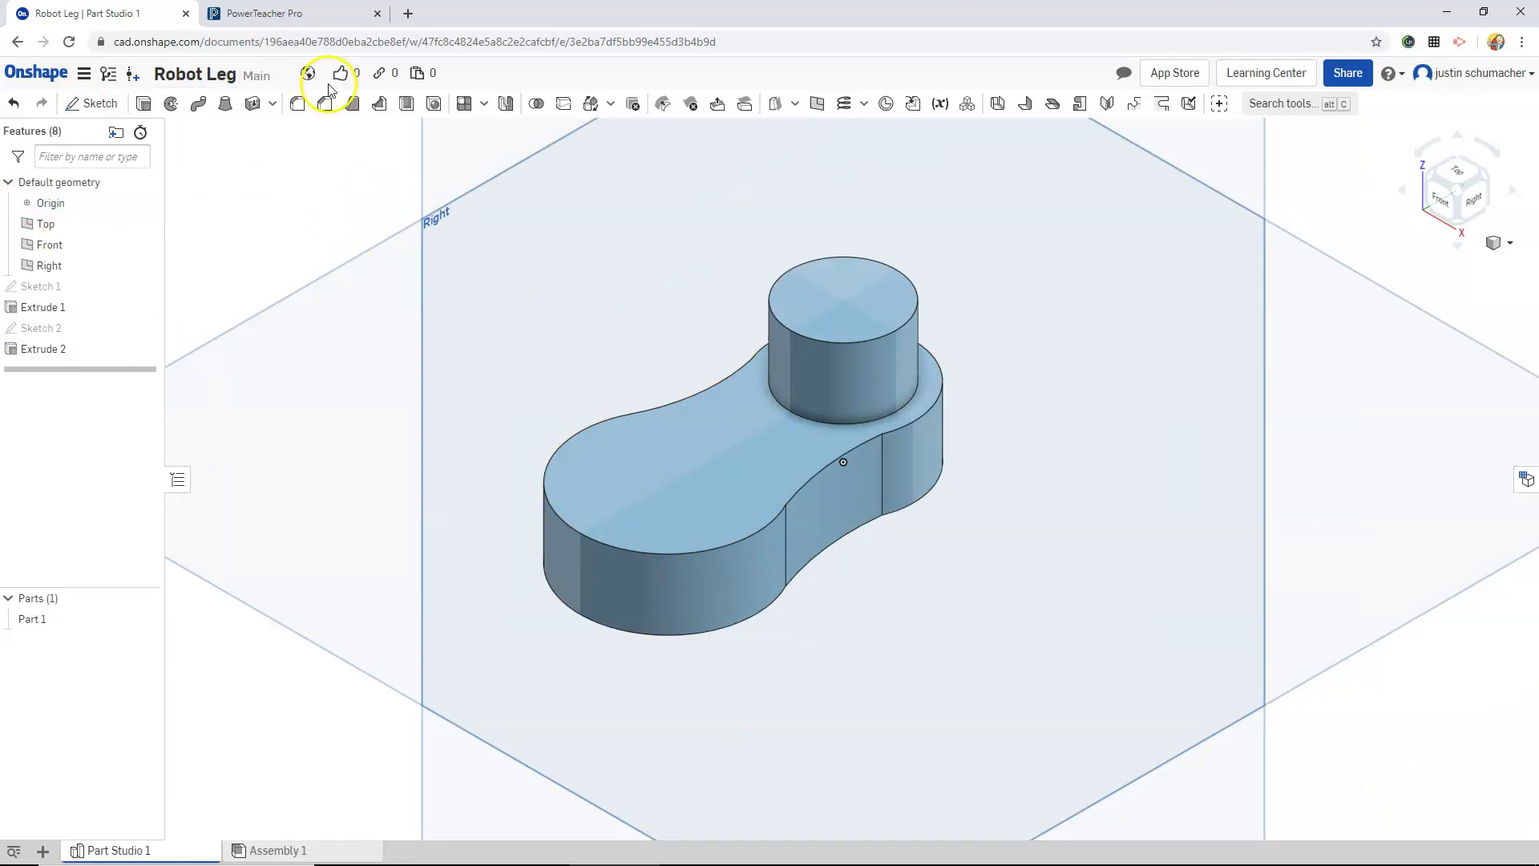
- Fillet the cylinder's base edge at 0.1 in
click(297, 105)
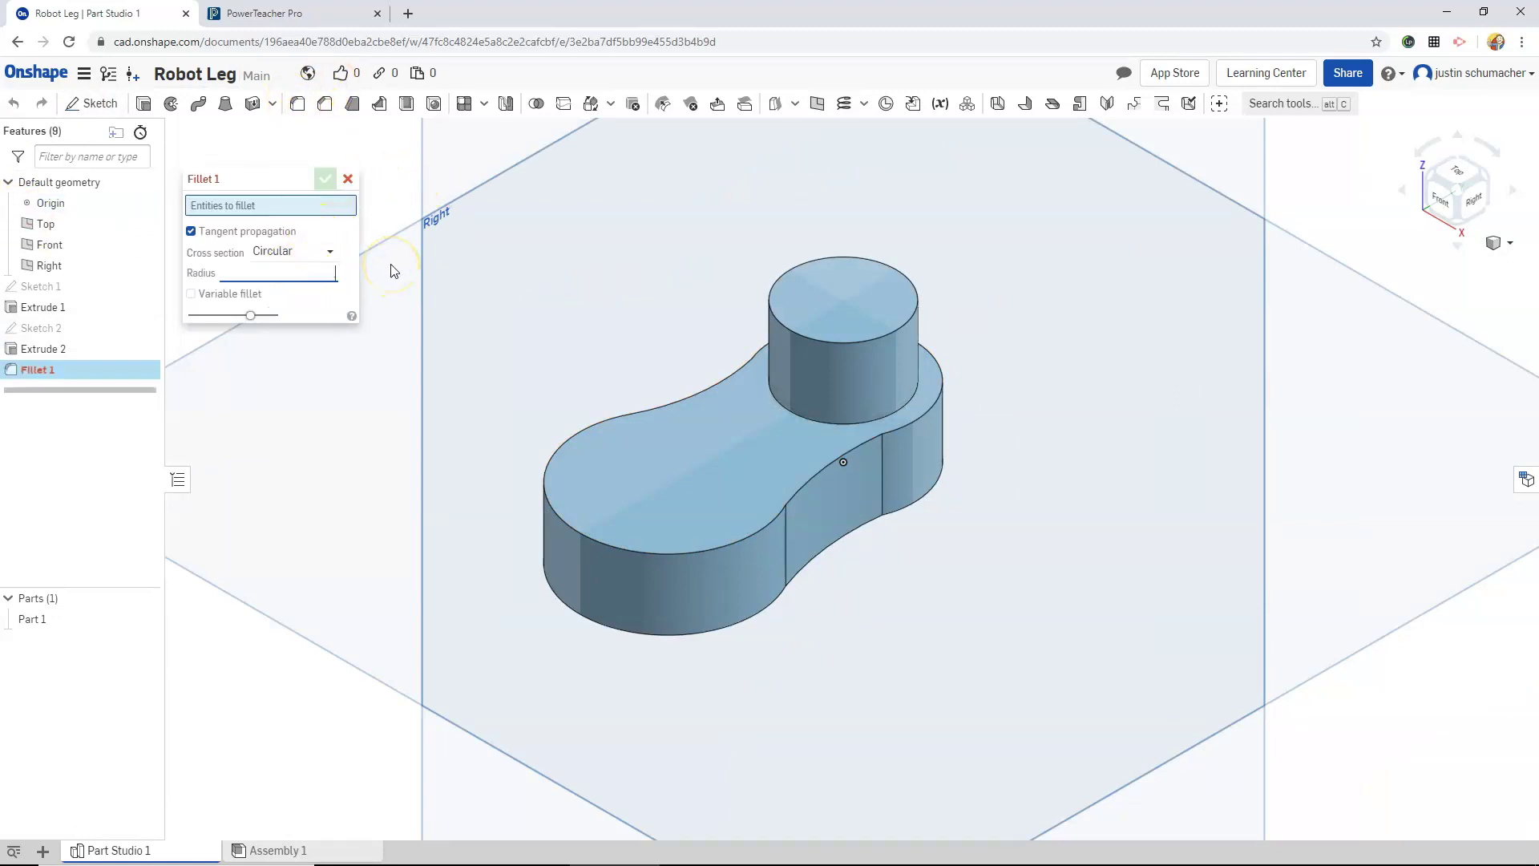
click(806, 419)
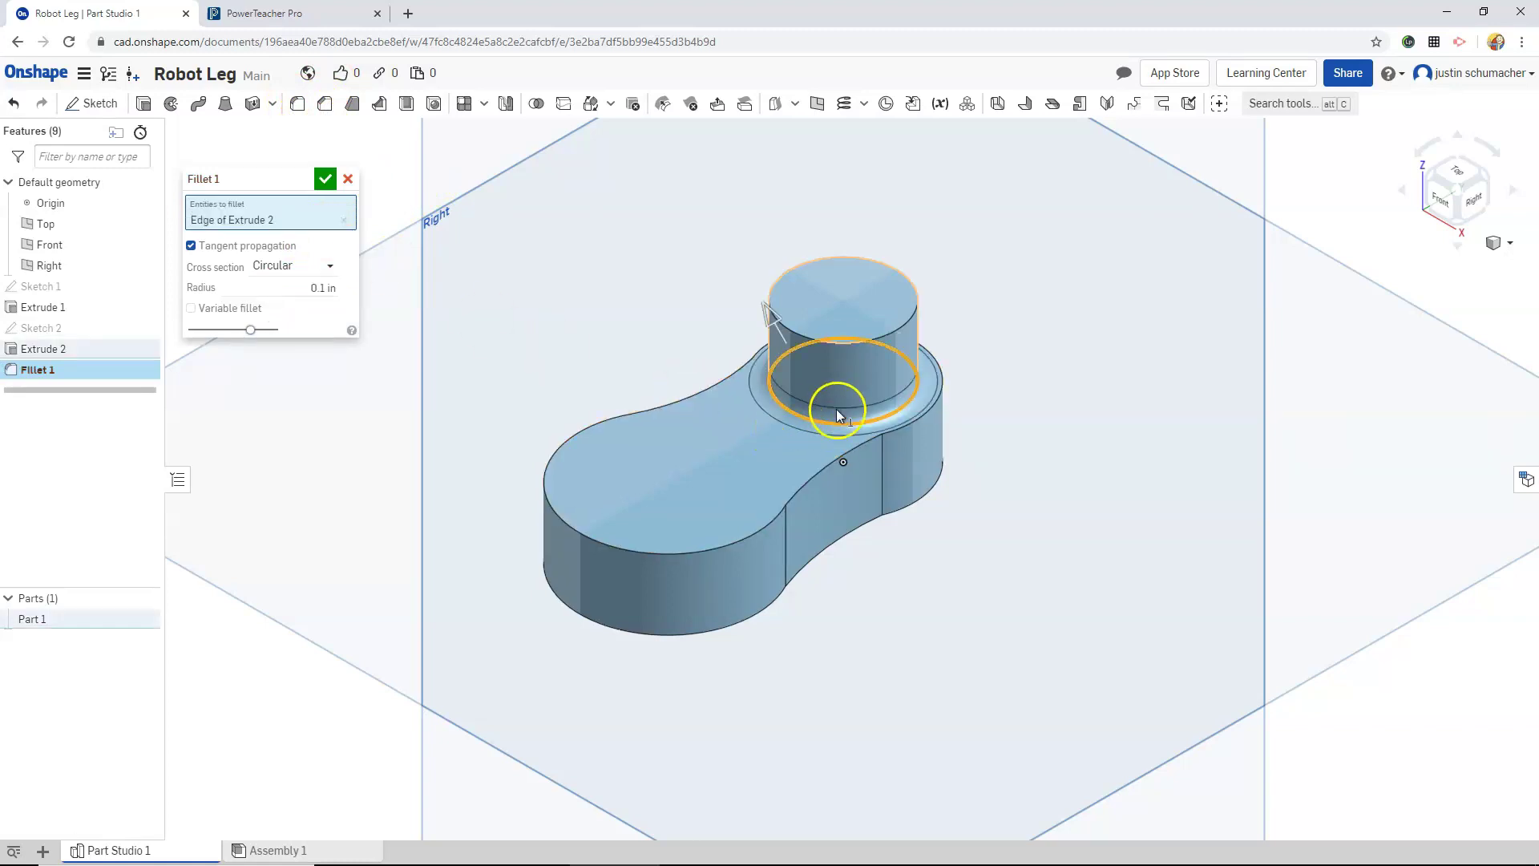
click(325, 178)
right_drag(508, 257, 893, 448)
scroll(914, 258, down, 3)
scroll(941, 188, up, 3)
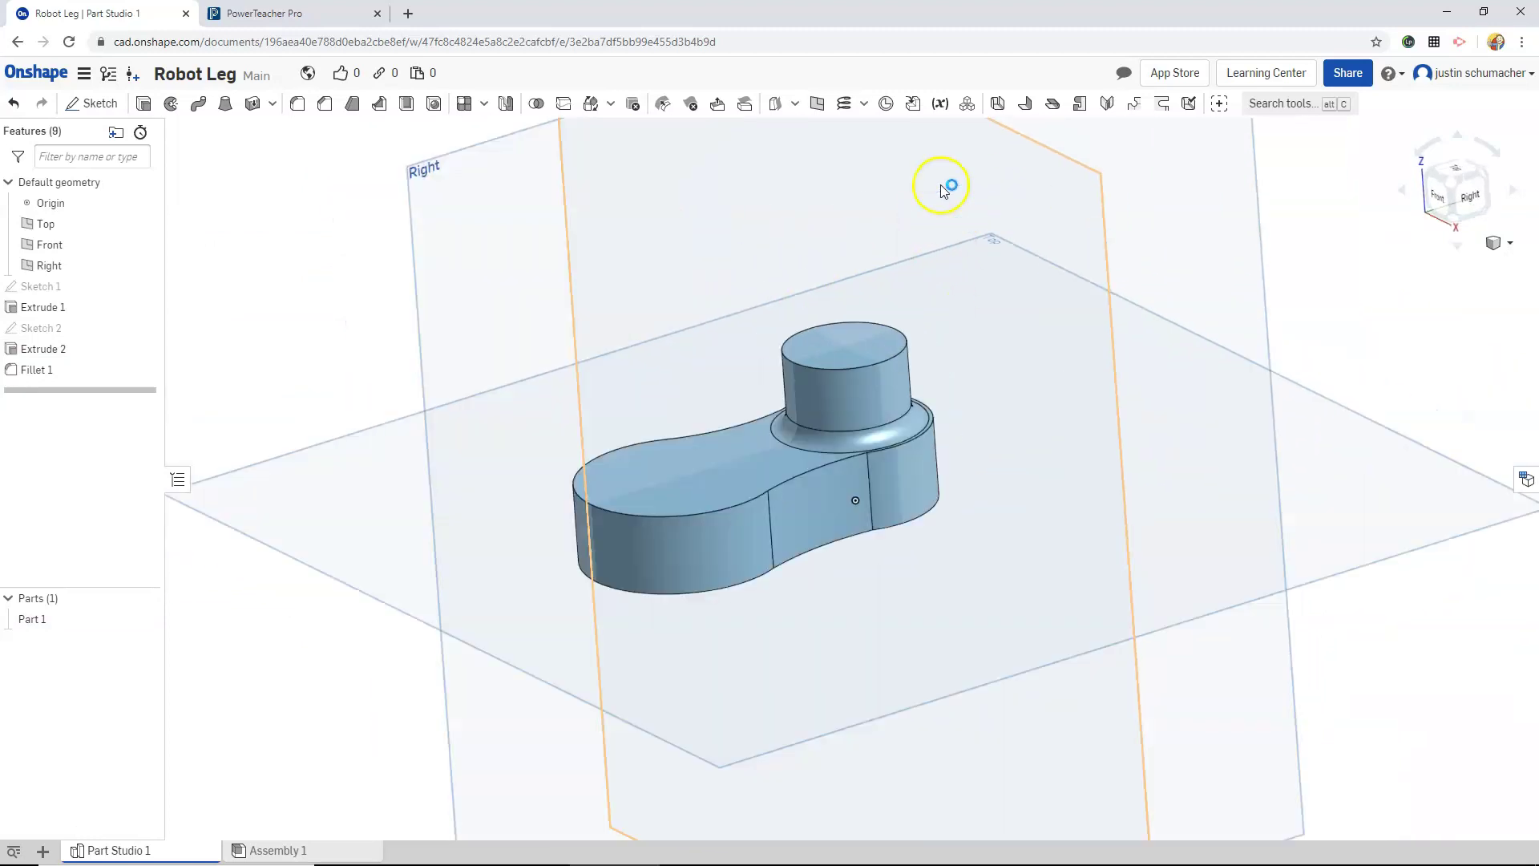
- Fillet the foot's top edges at 0.2 in and return to the isometric view
click(297, 104)
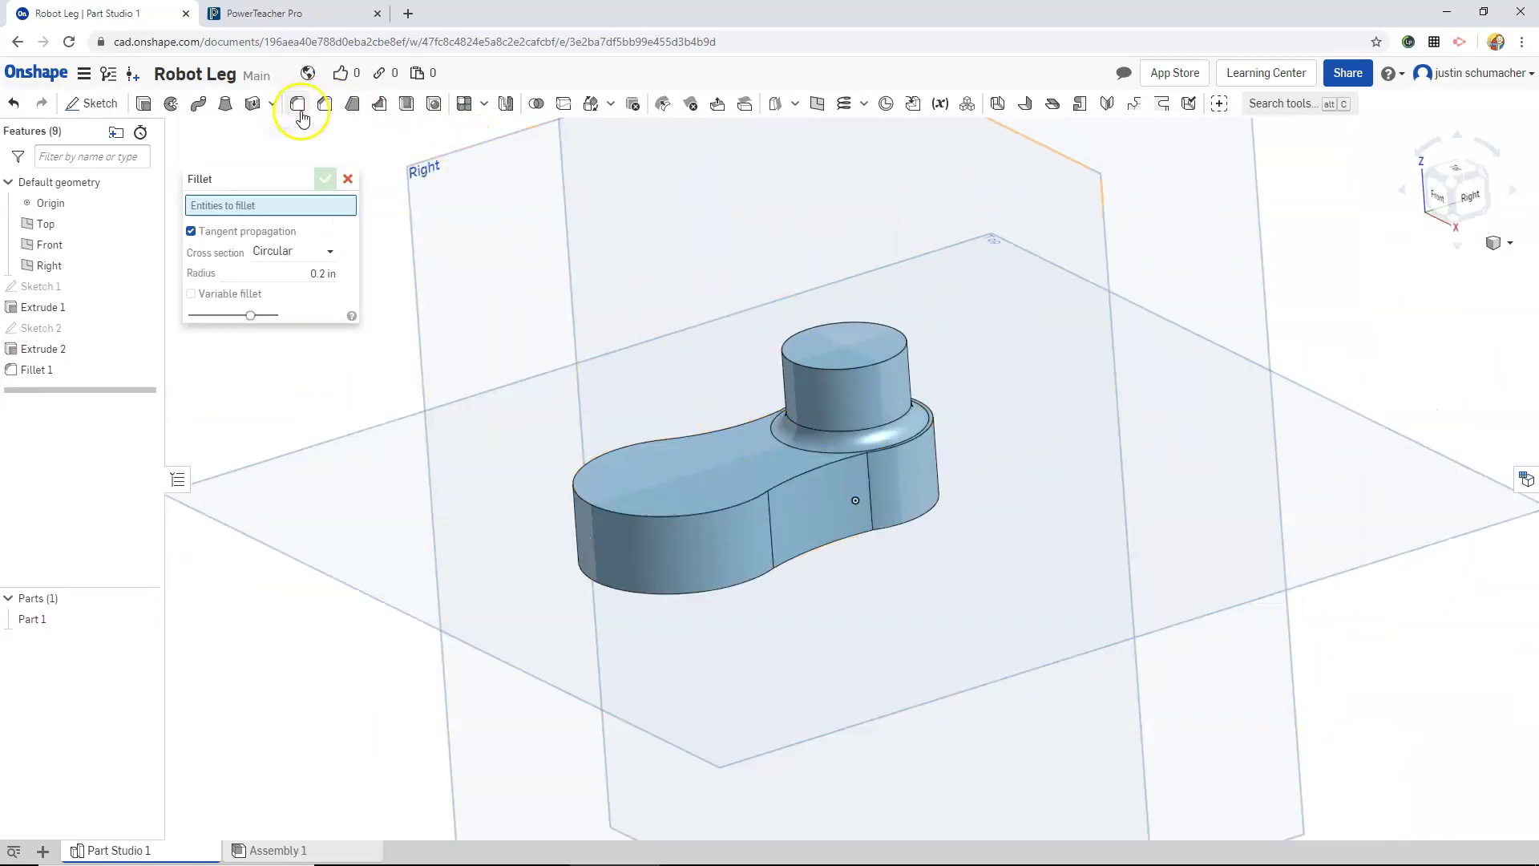
click(657, 517)
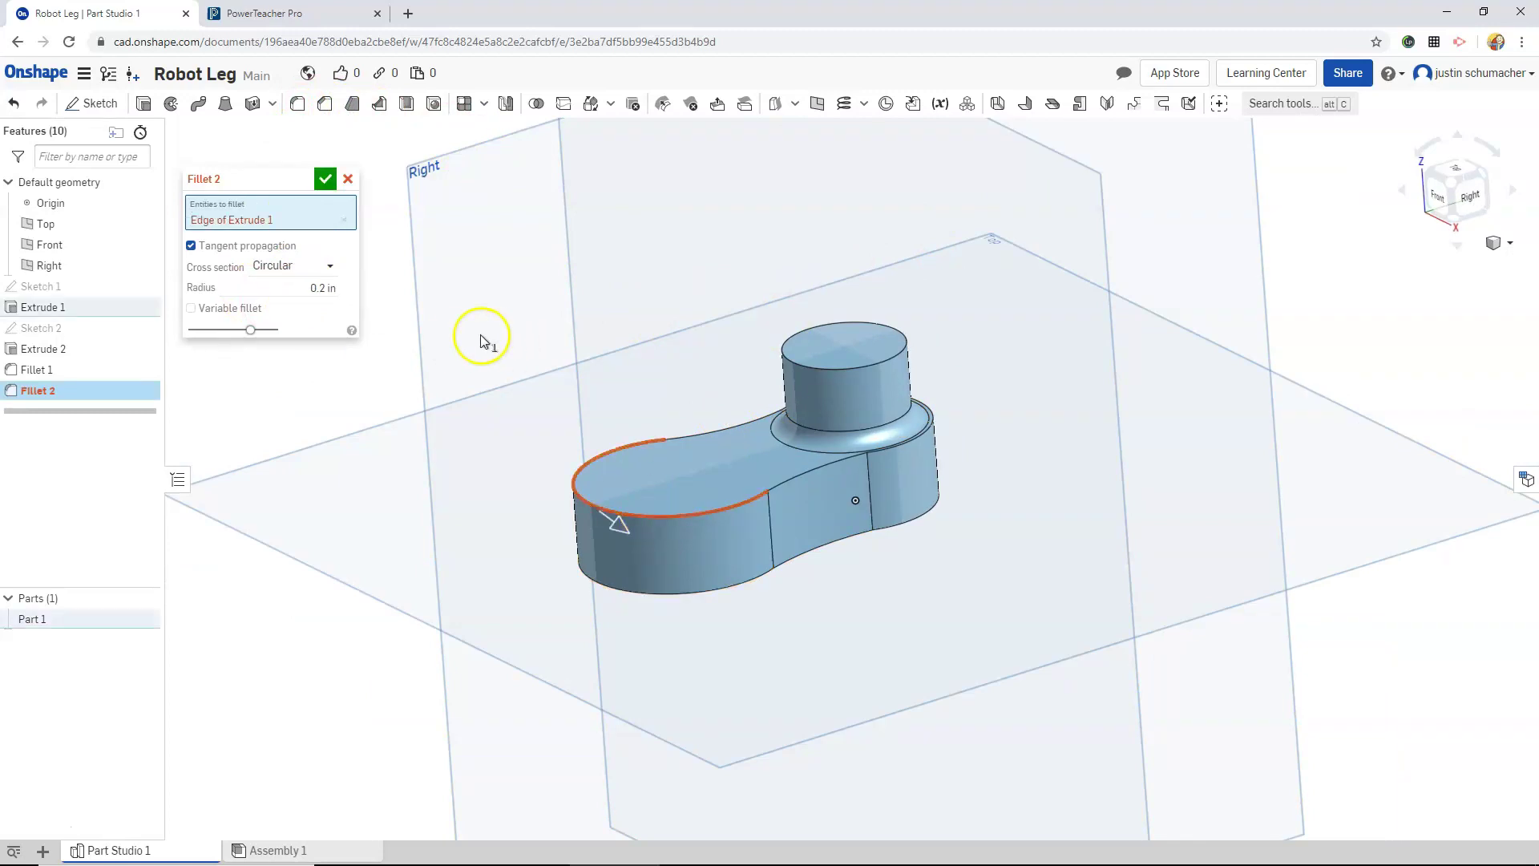
click(773, 468)
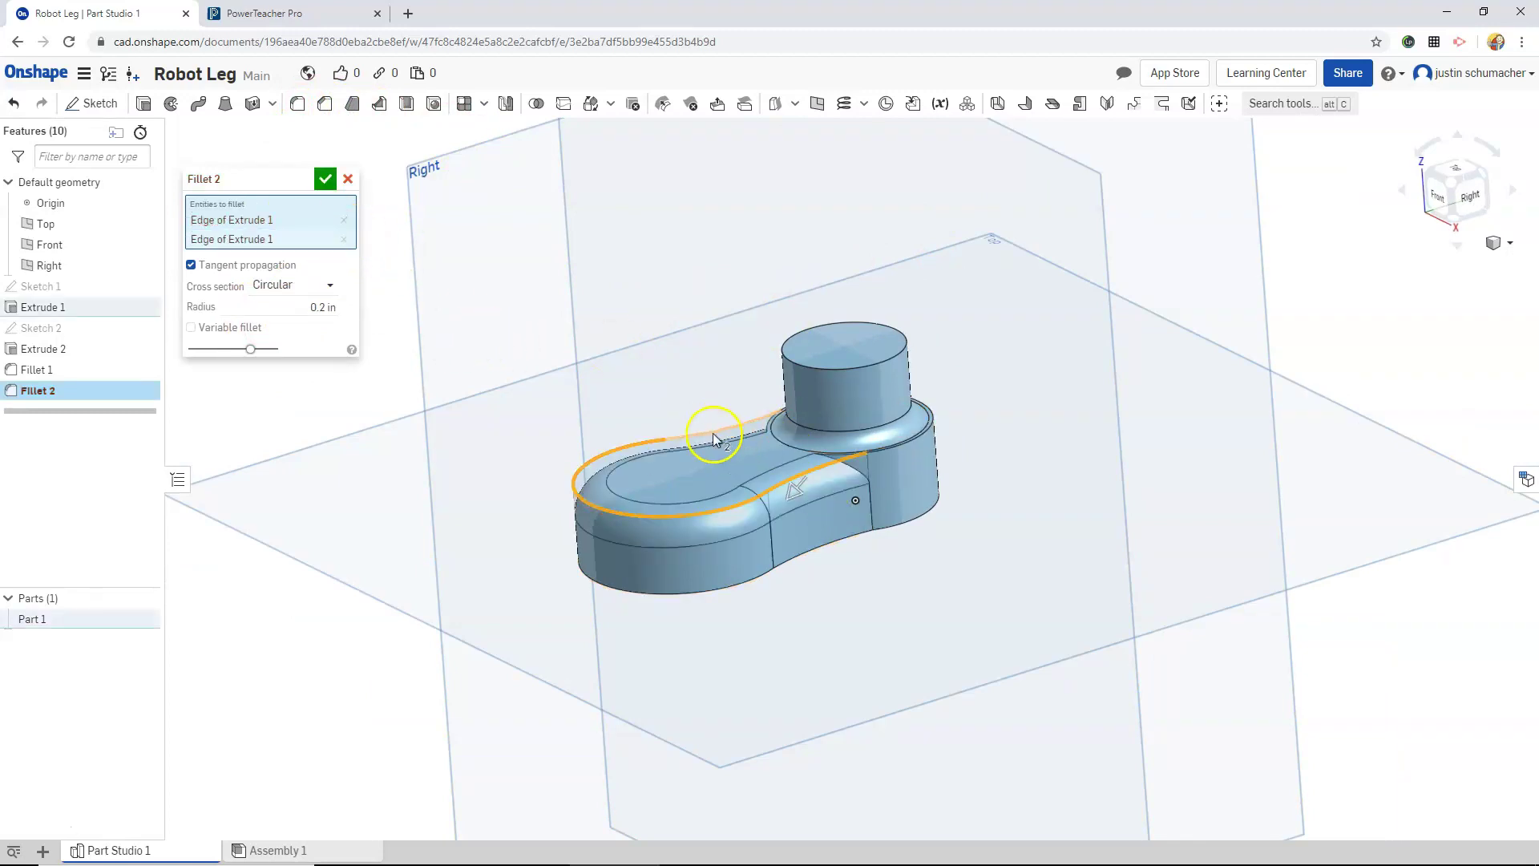
click(713, 433)
right_drag(666, 478, 718, 523)
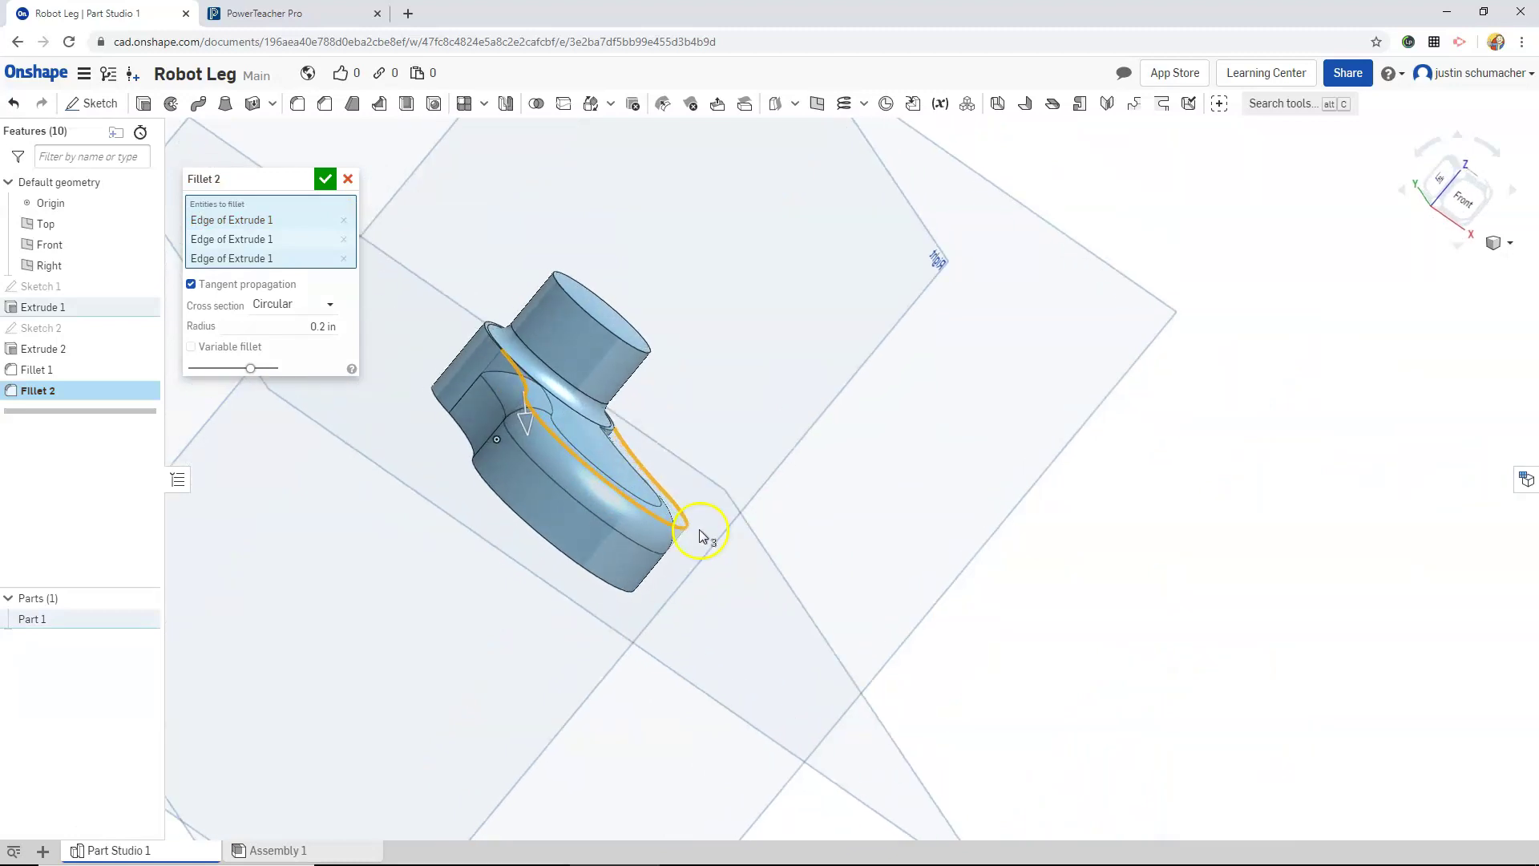
key(shift+7)
click(324, 178)
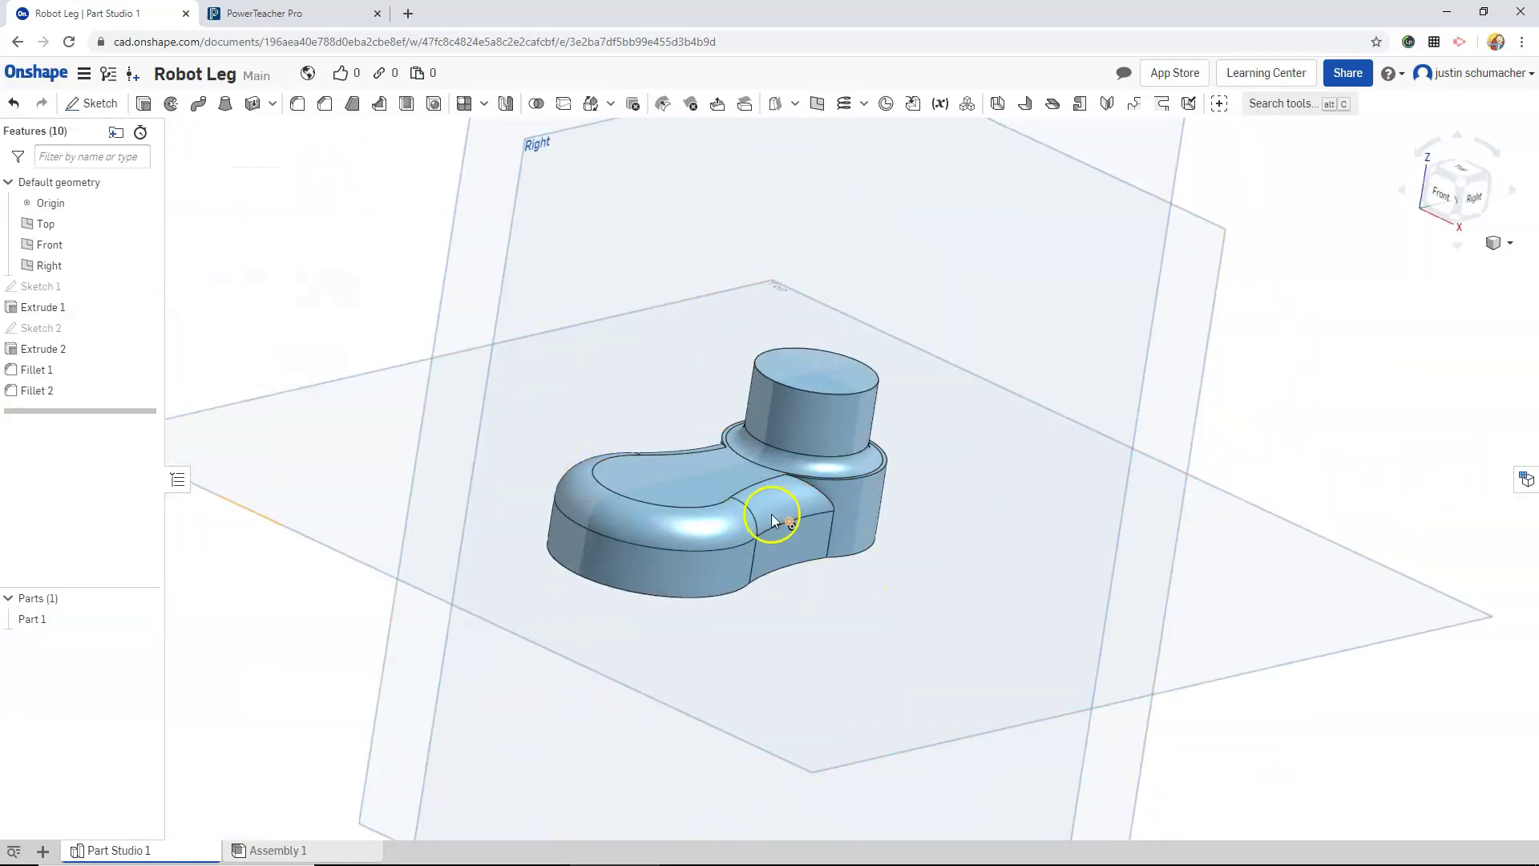
right_drag(774, 519, 839, 433)
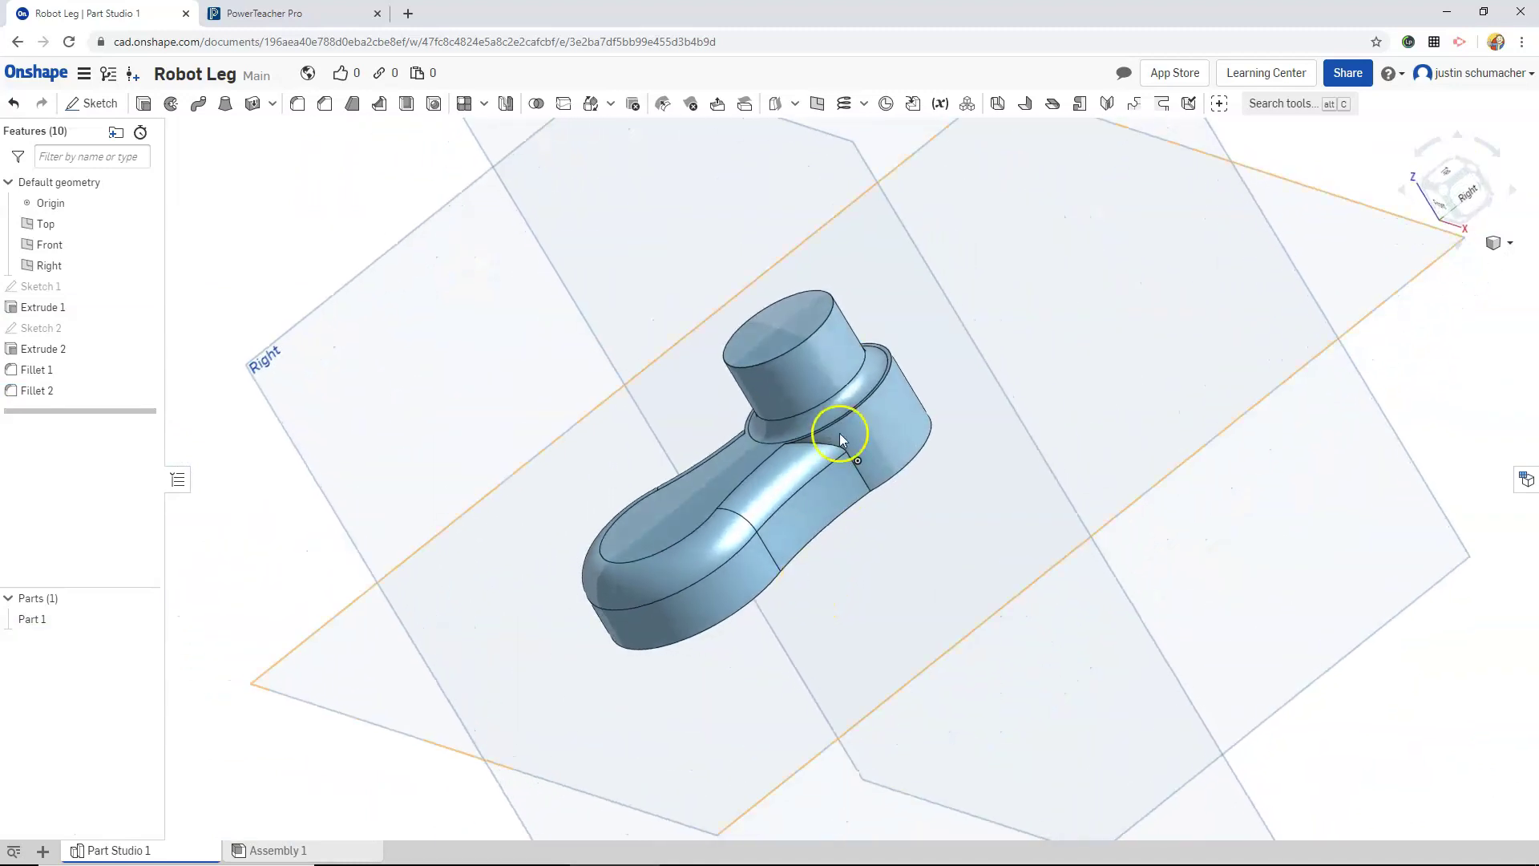
scroll(818, 352, up, 2)
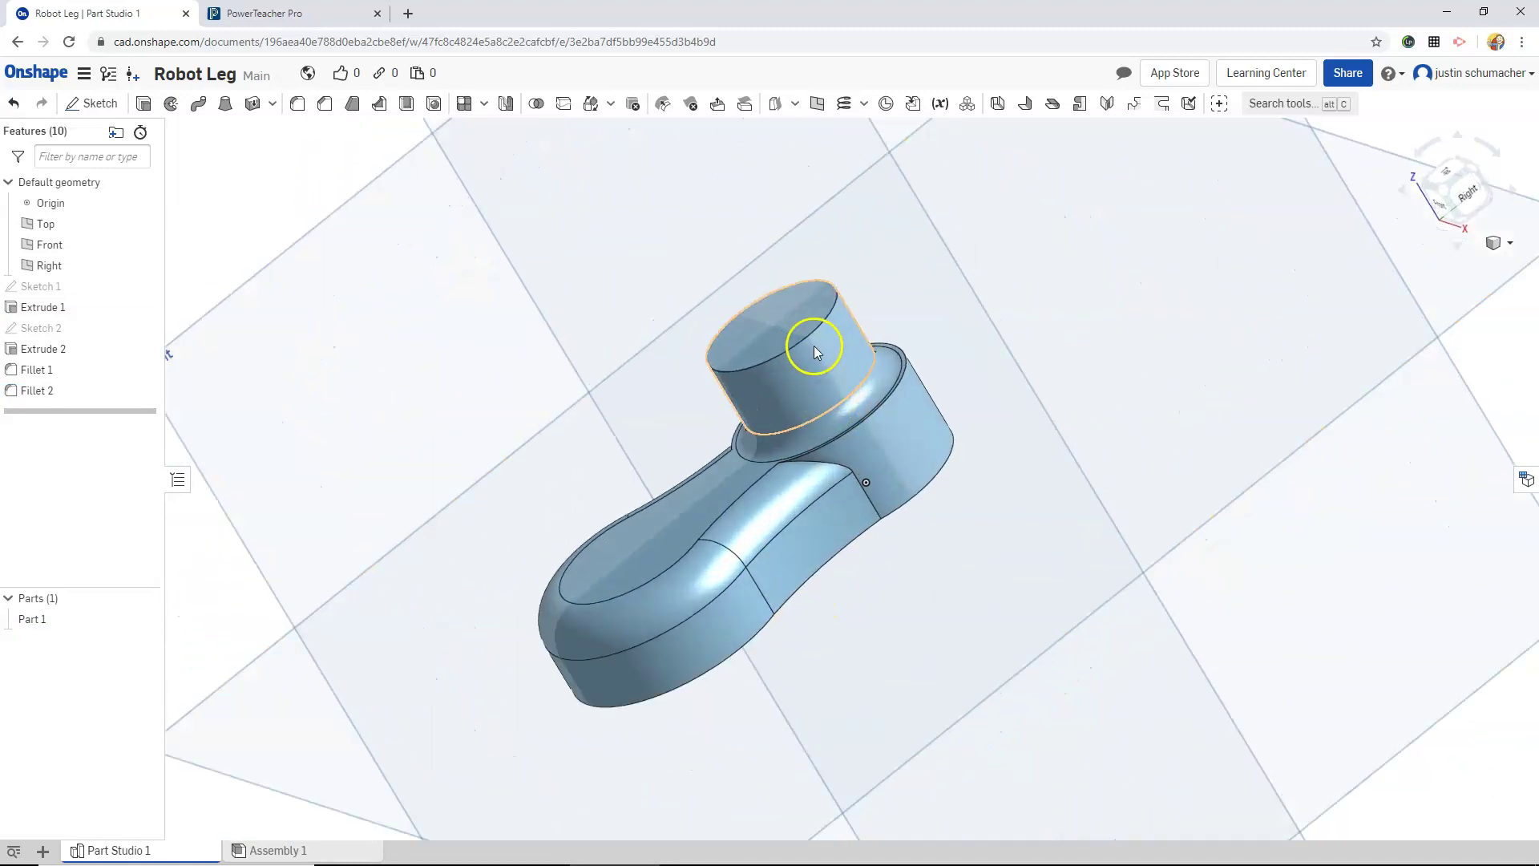
click(1511, 247)
click(1417, 263)
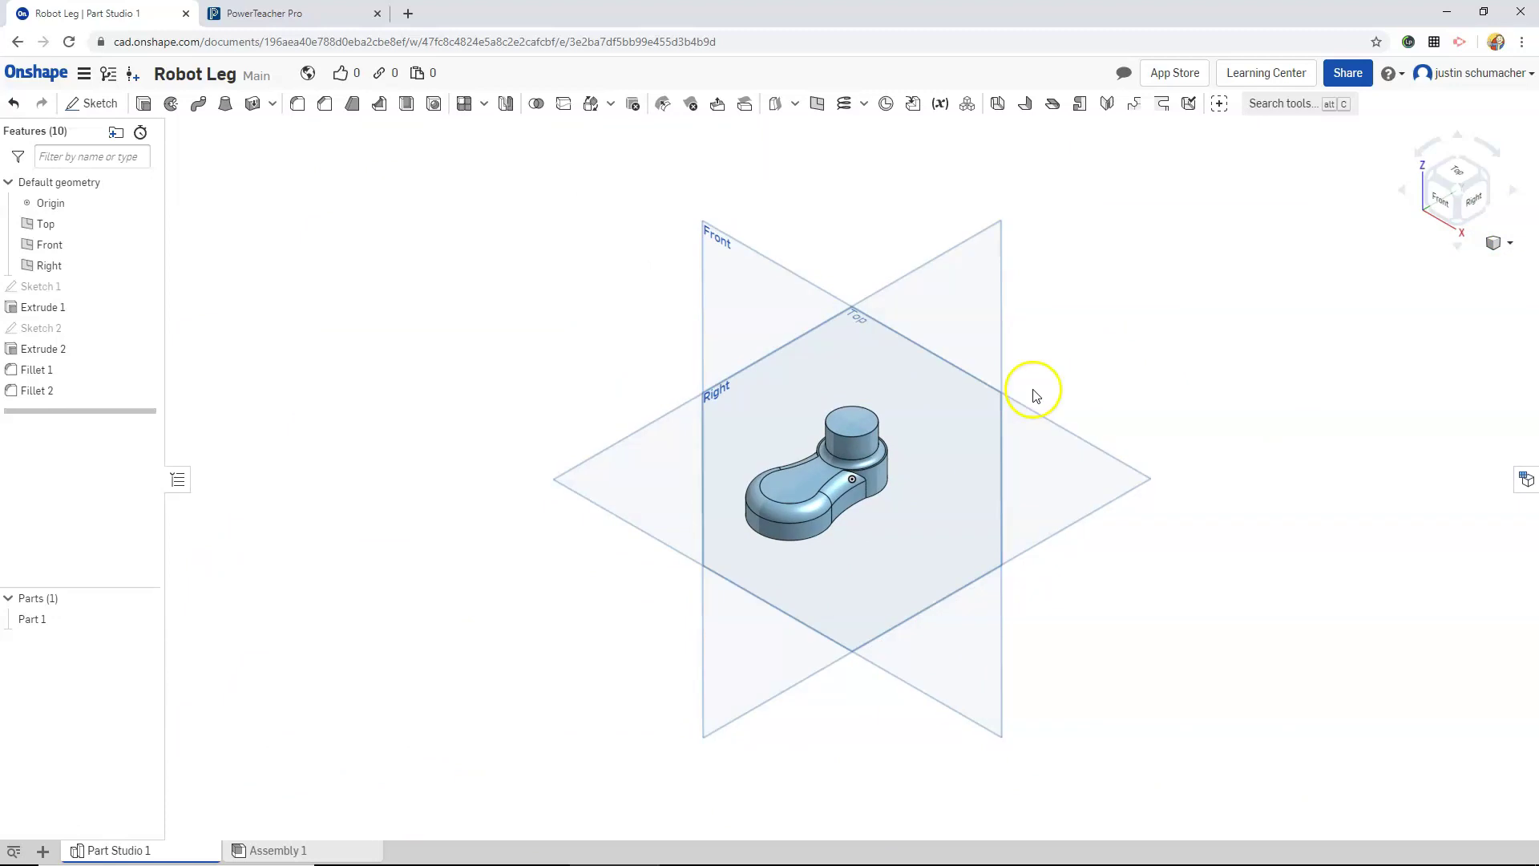
scroll(896, 442, up, 2)
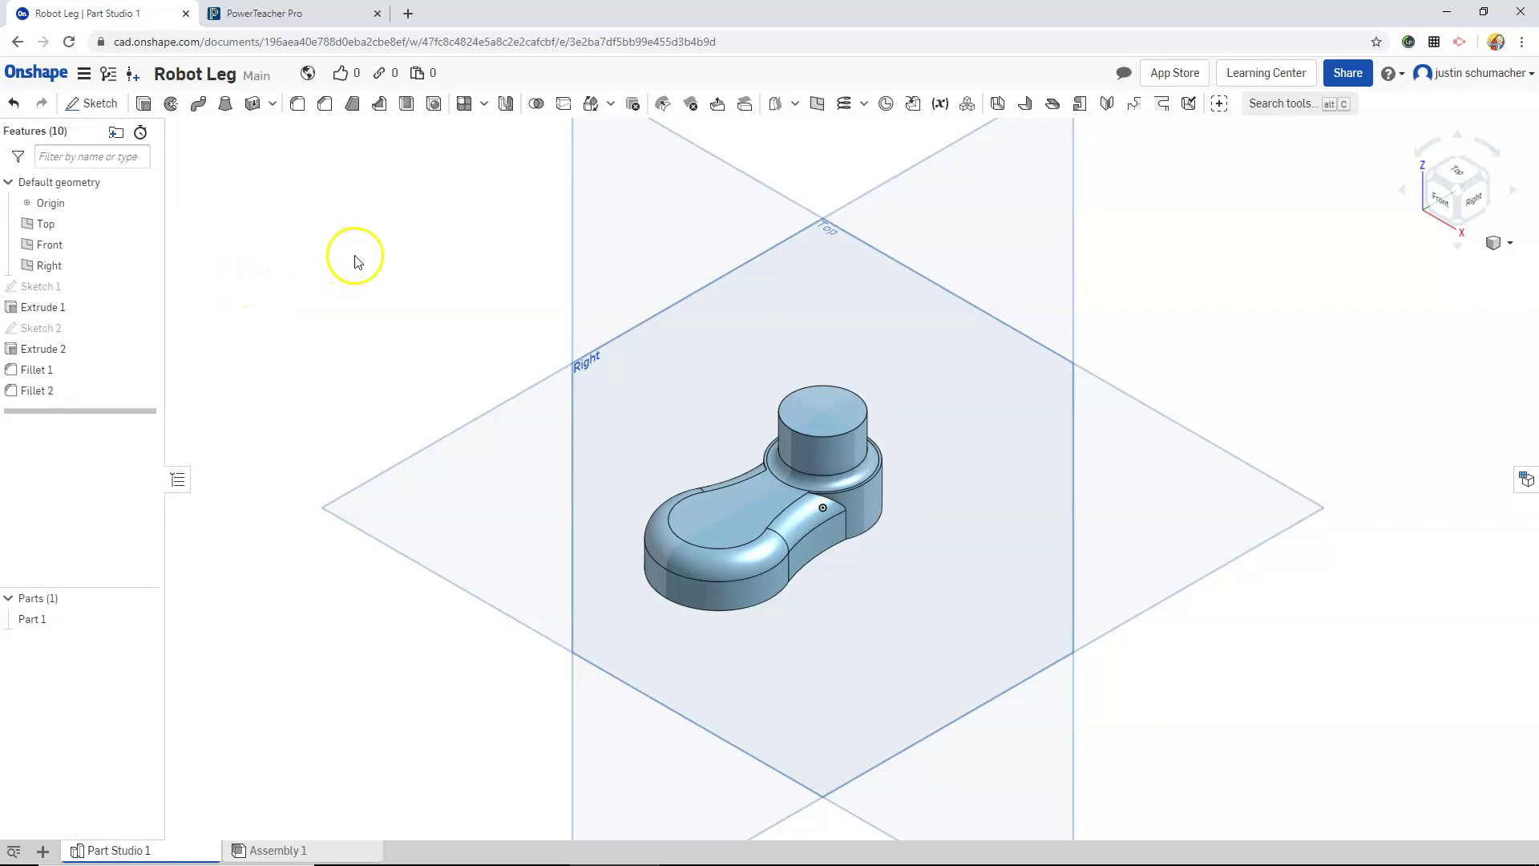
- On the lower-leg cylinder's top face, draw a centred circle, dimension it Ø1.25, and finish Sketch 3
click(90, 102)
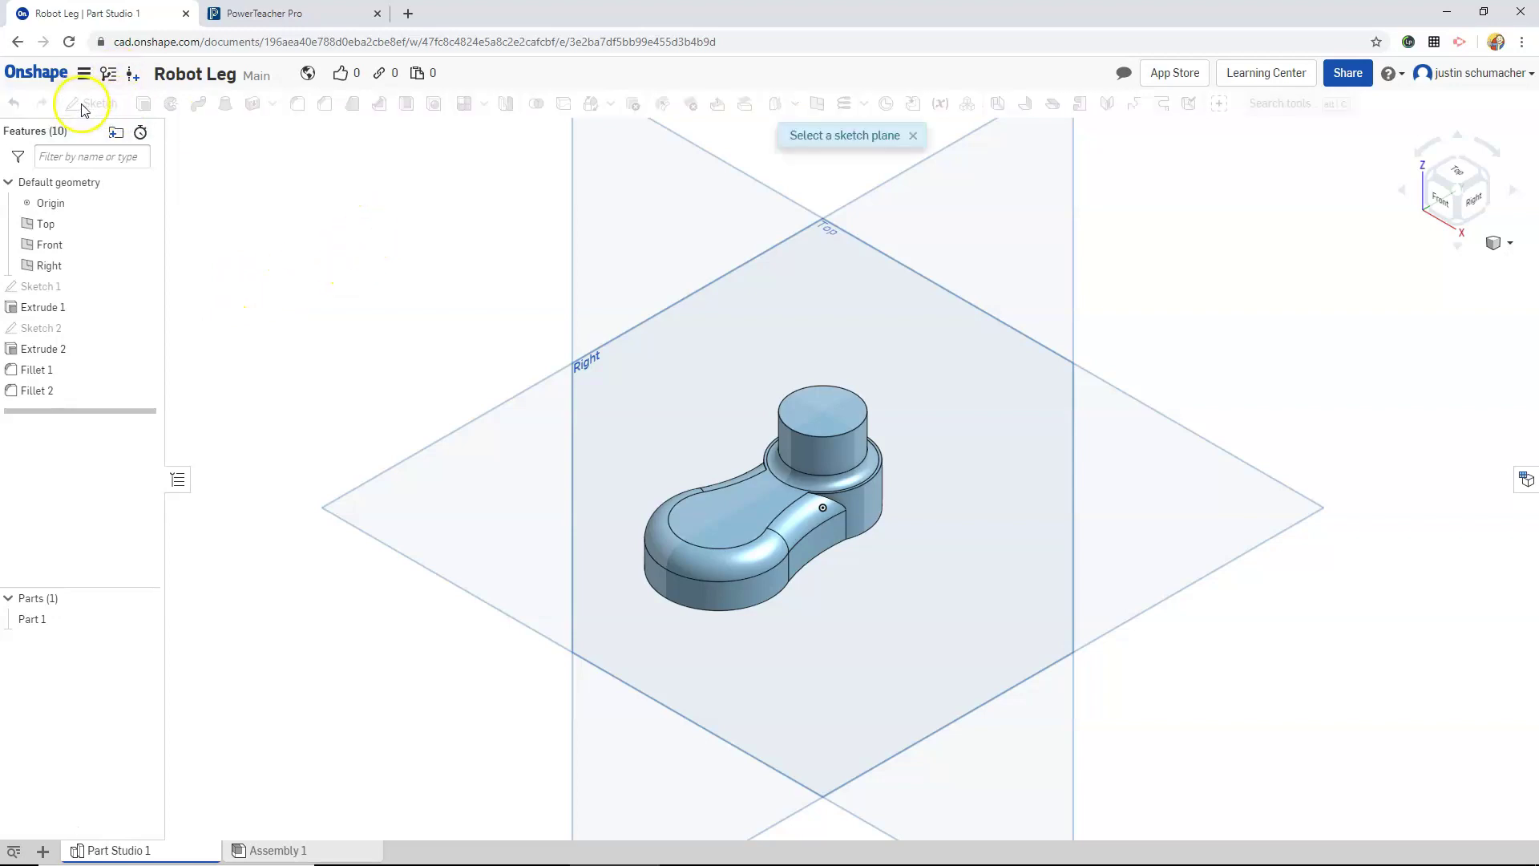
click(832, 412)
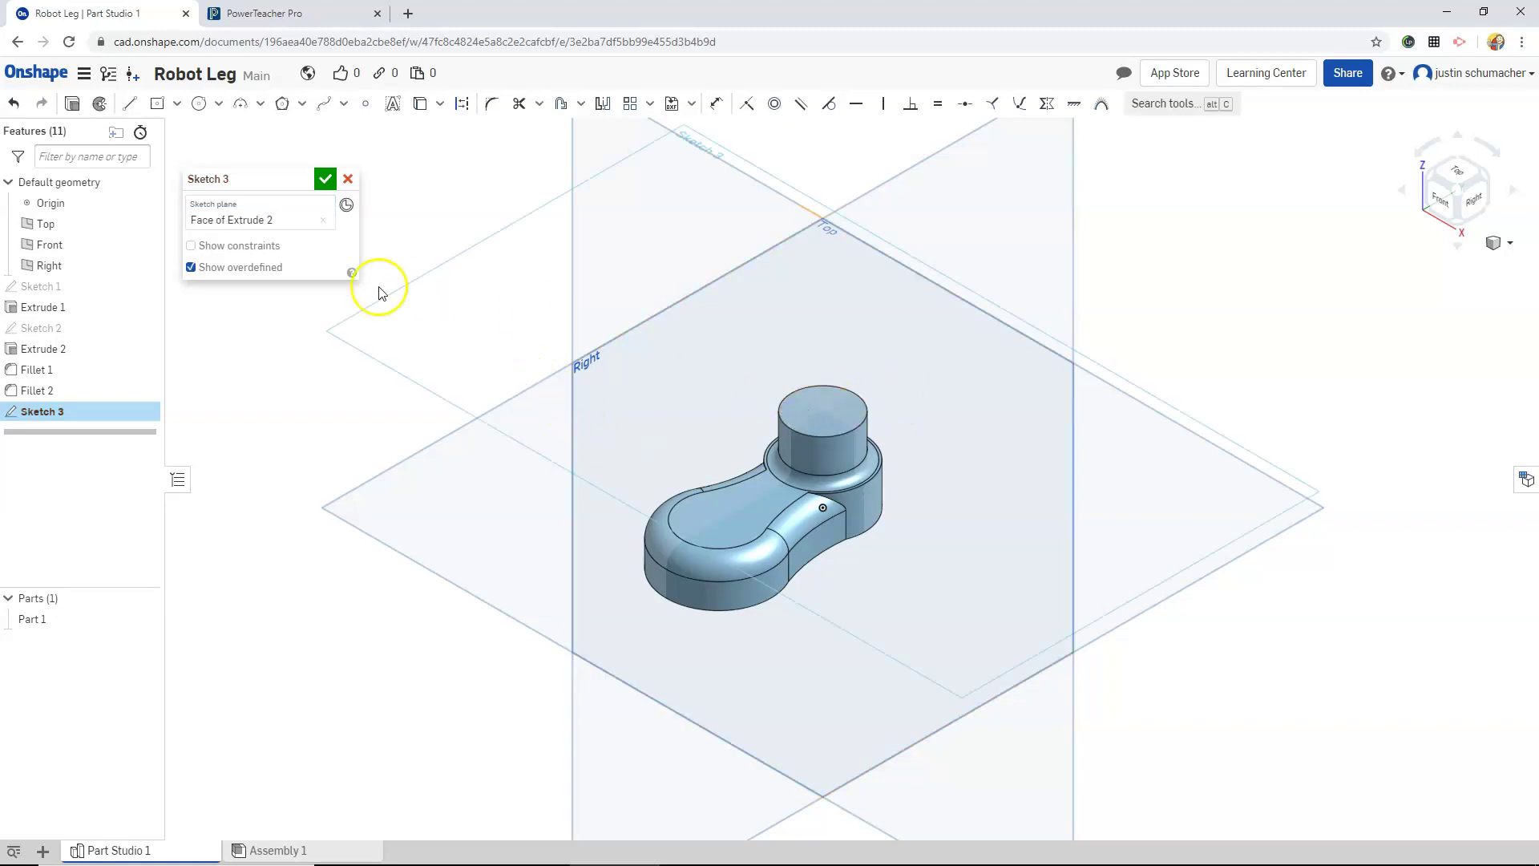
click(198, 103)
click(822, 411)
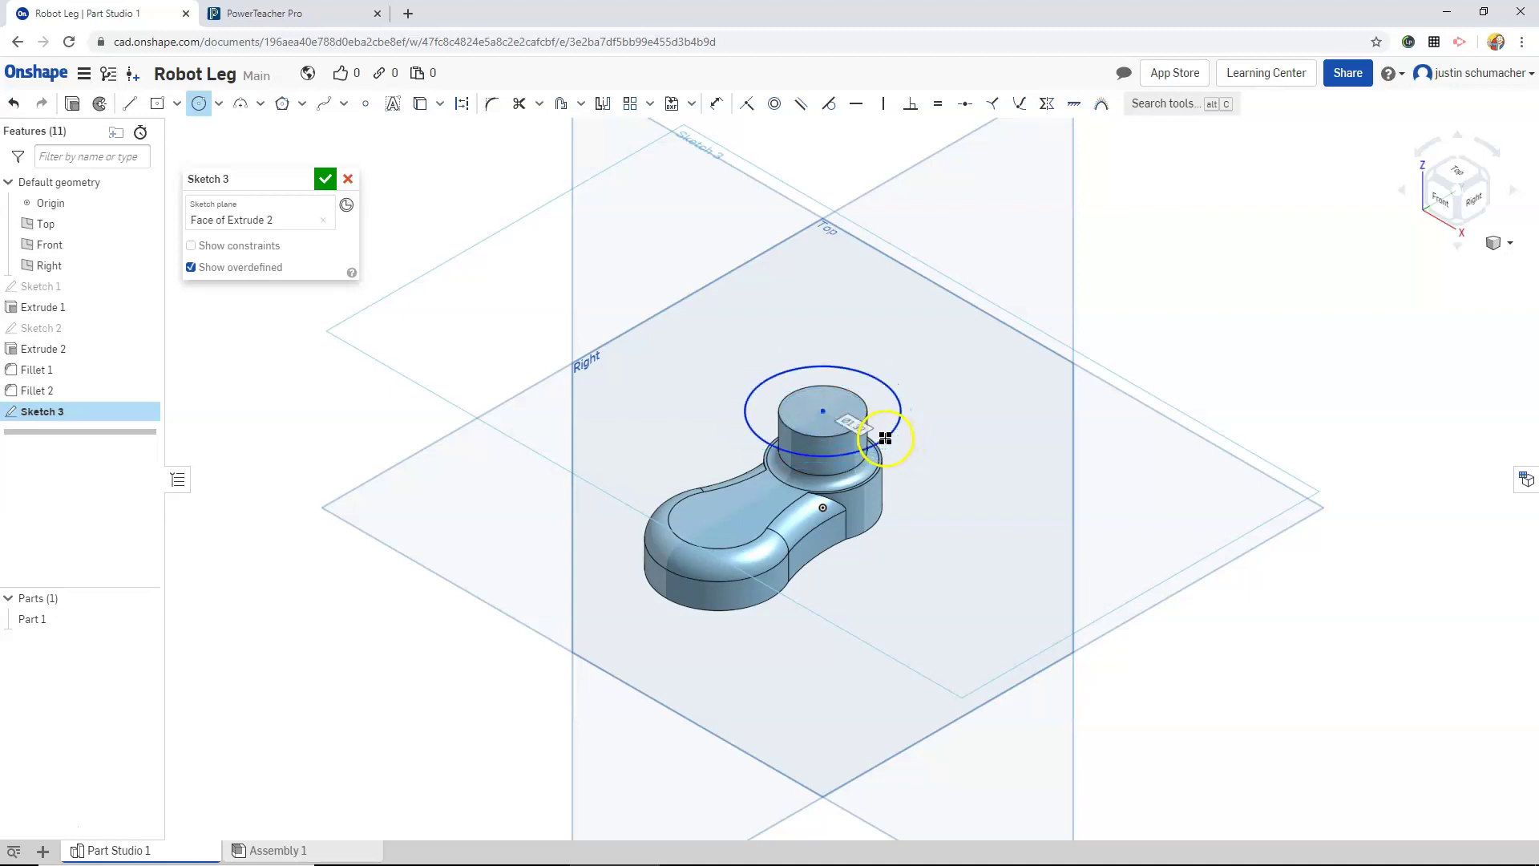
click(885, 437)
click(717, 103)
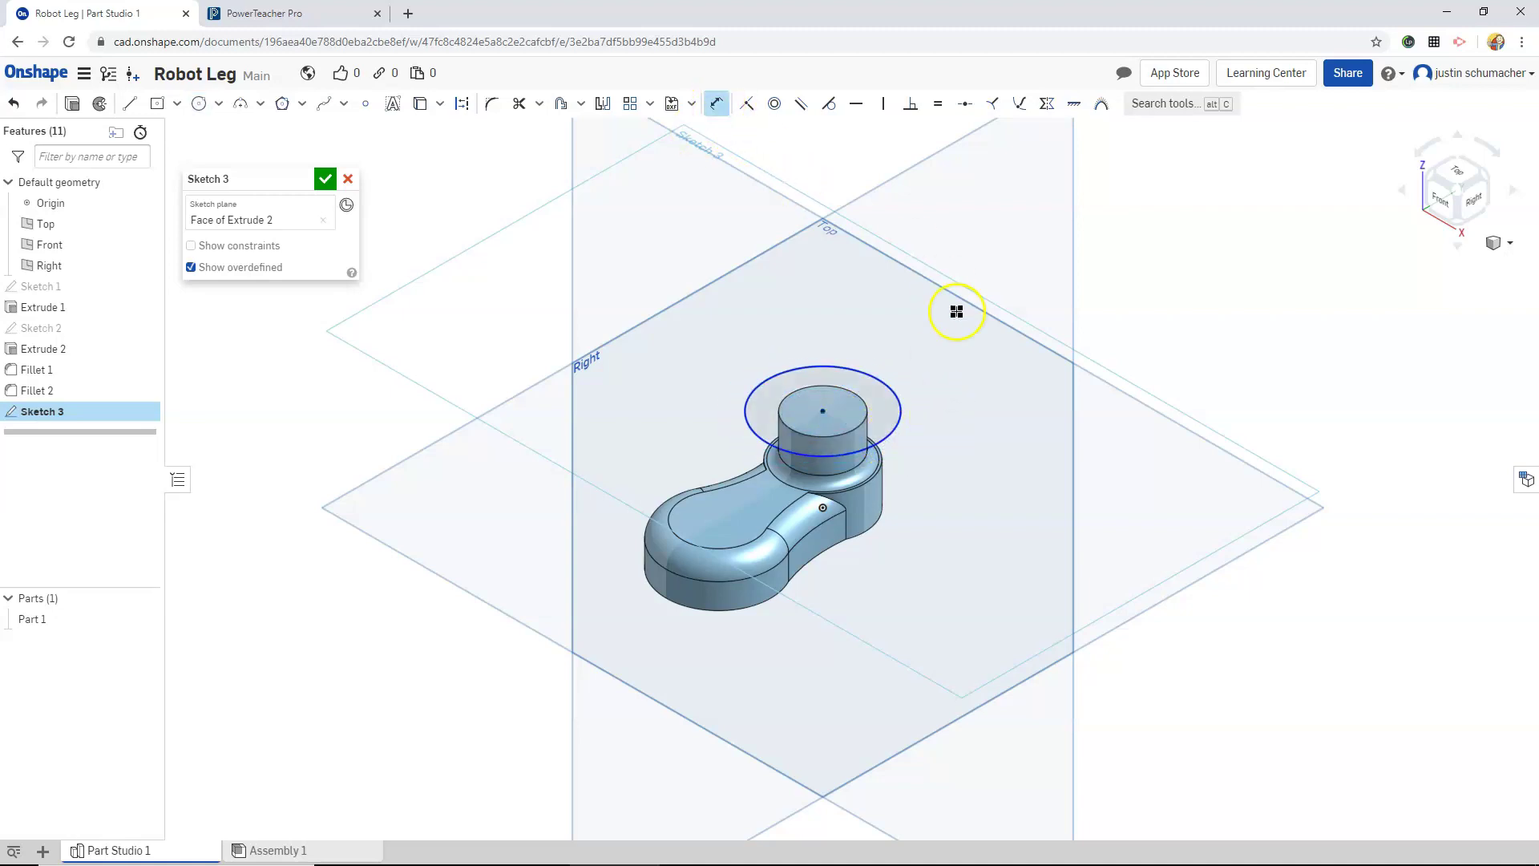
click(896, 392)
click(942, 361)
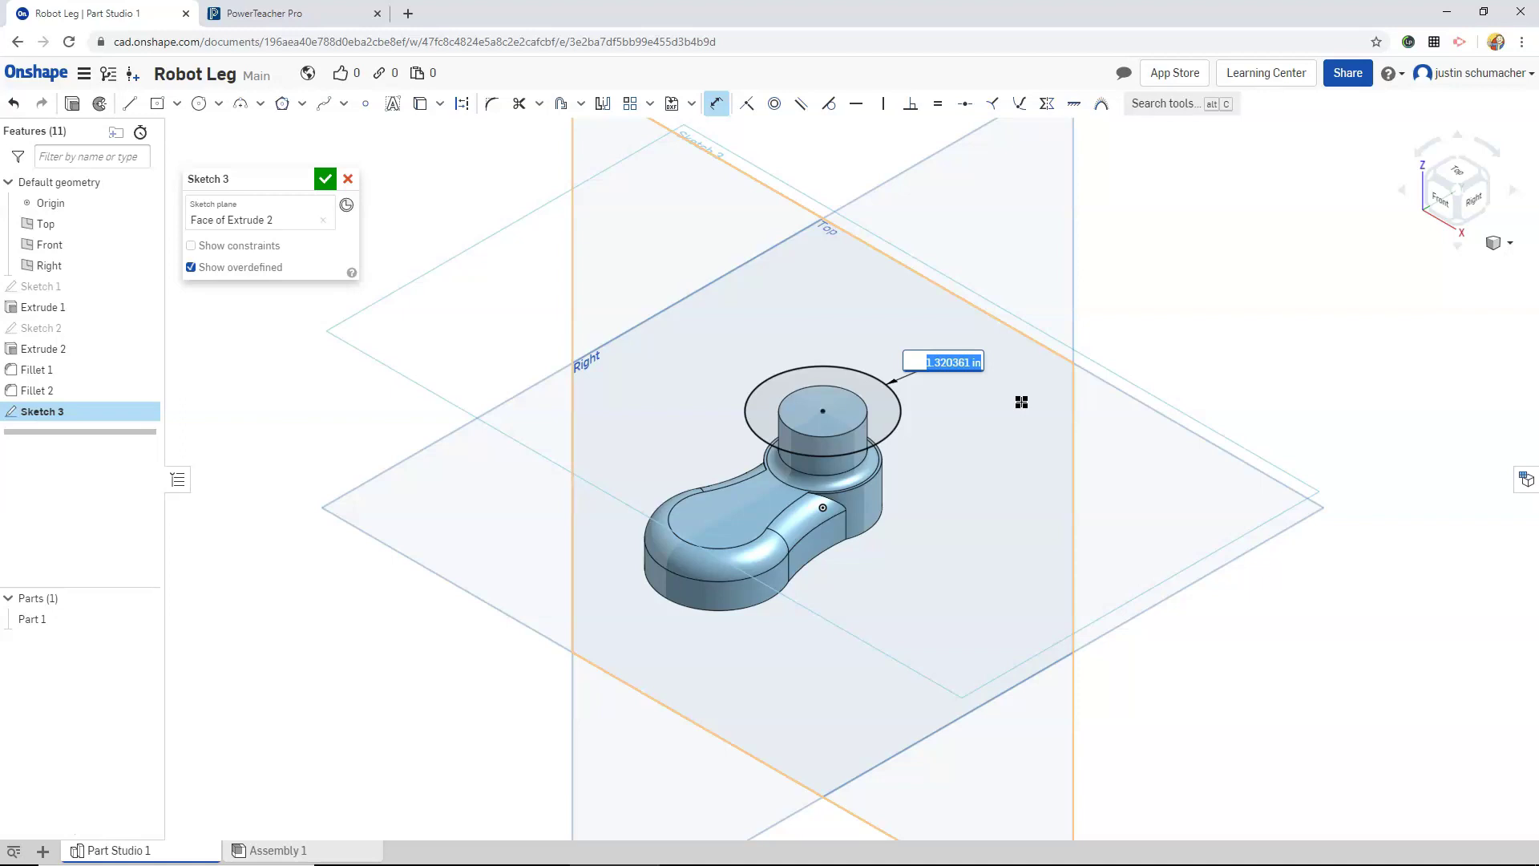
key(Return)
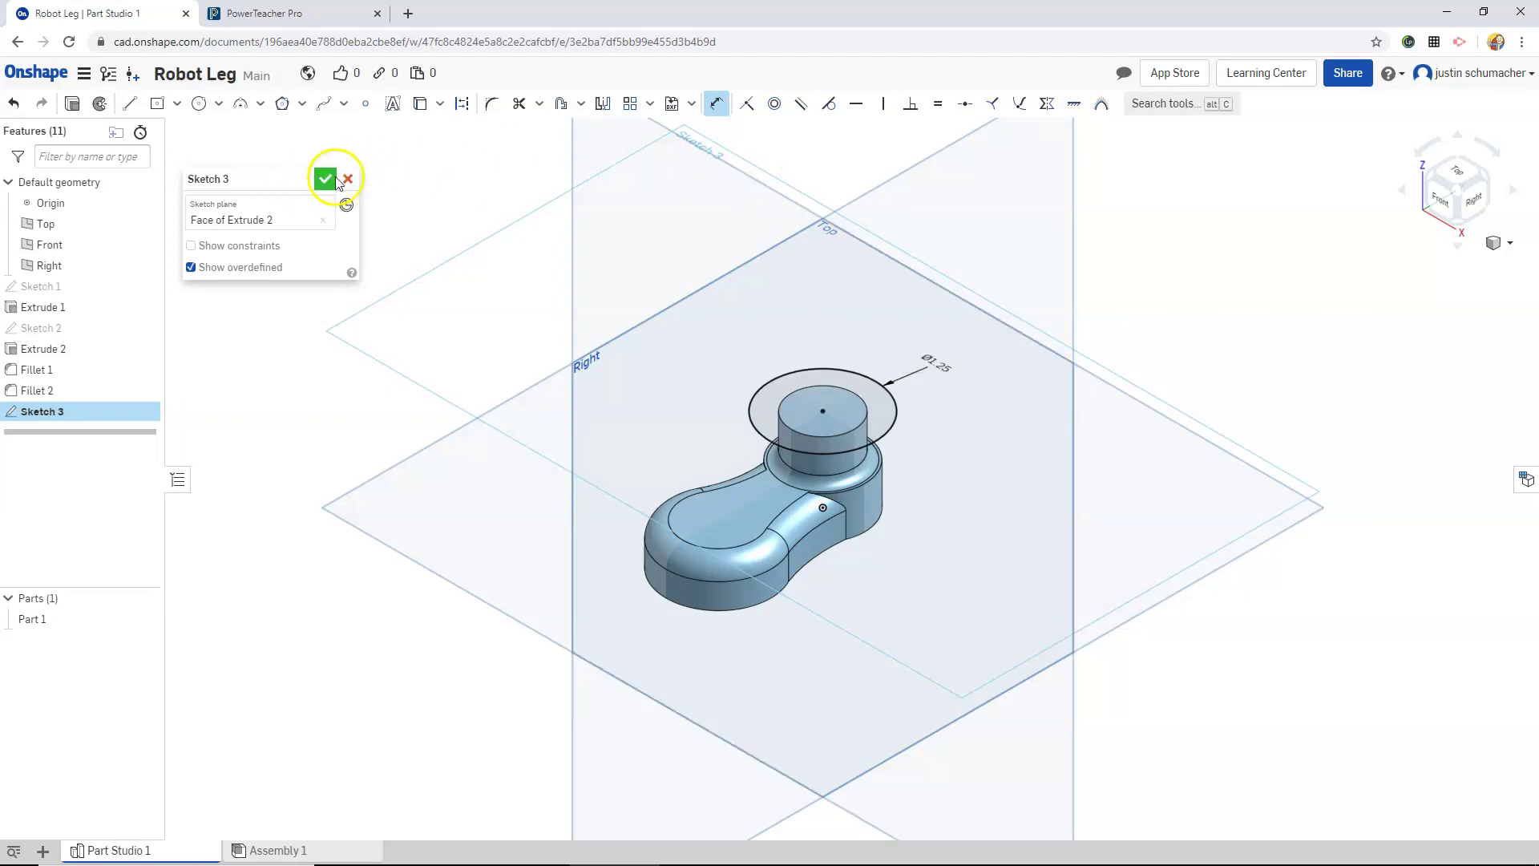
click(325, 179)
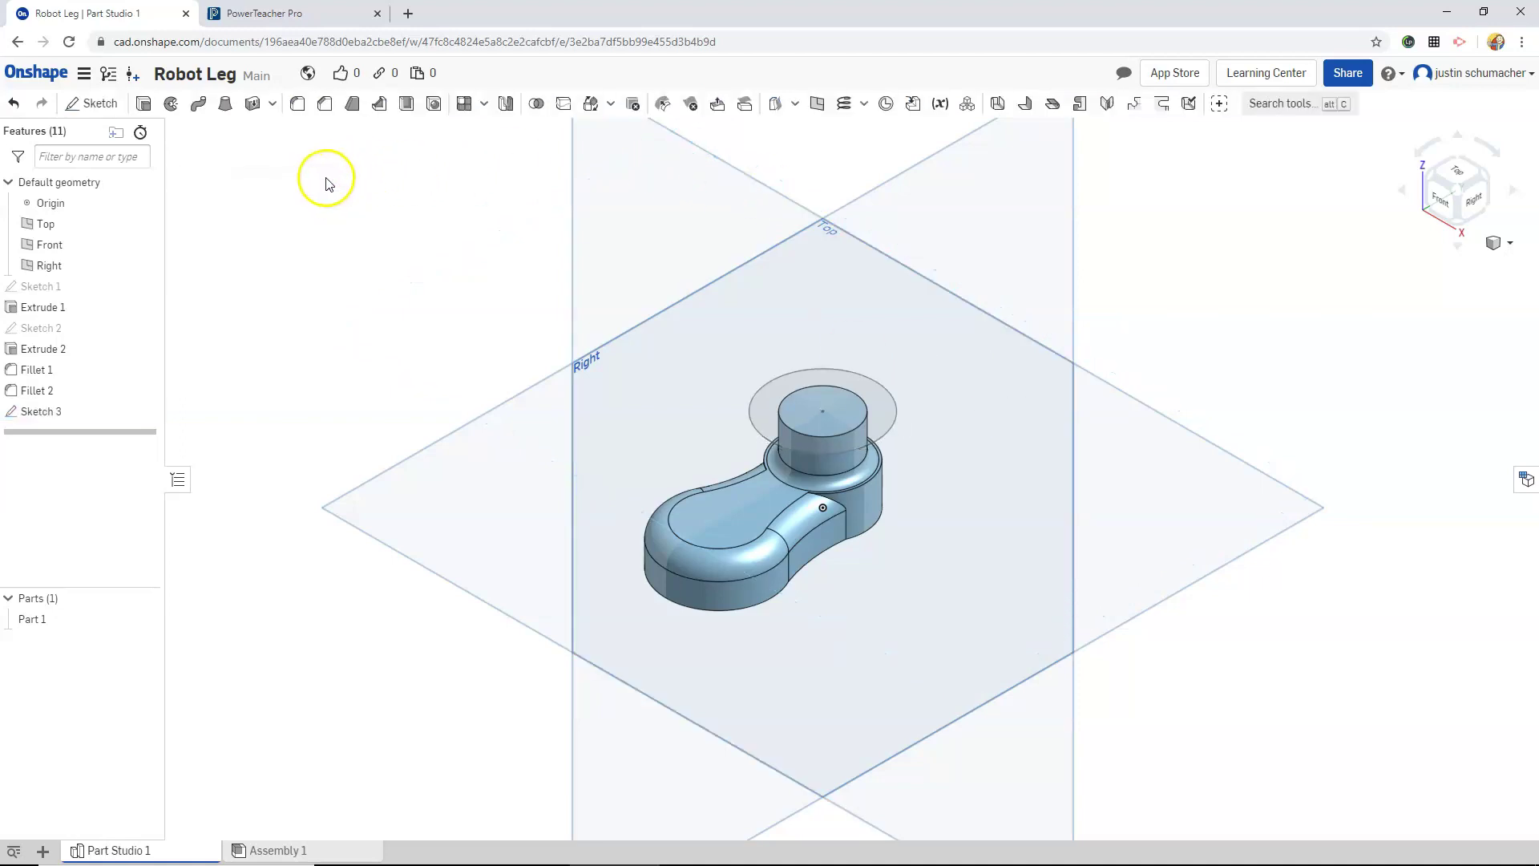
- Extrude Sketch 3 upward 3 in into the upper-leg cylinder, then view it isometrically
click(63, 411)
click(146, 105)
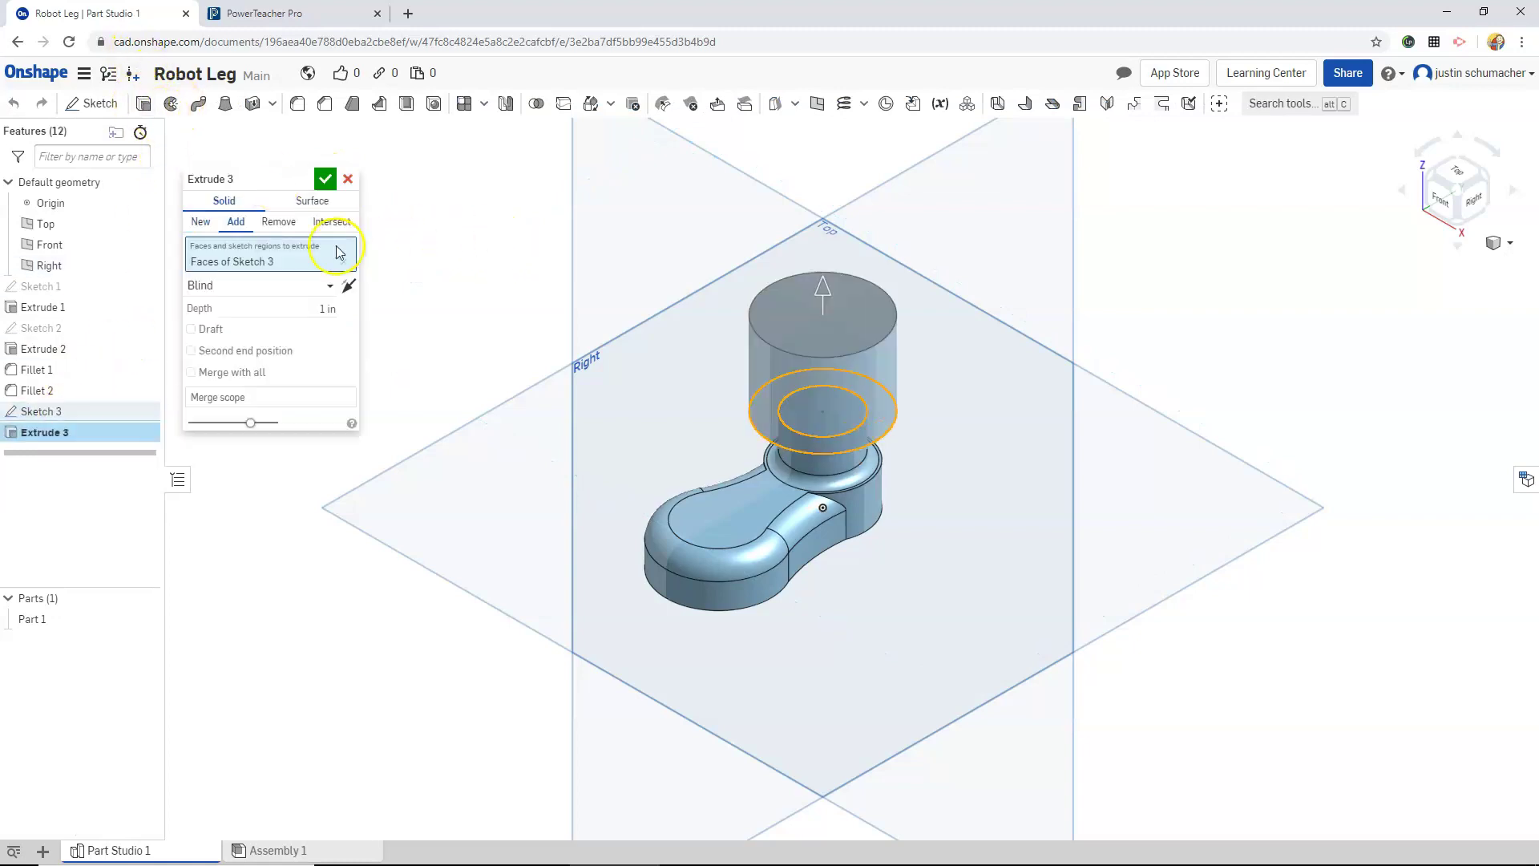
double_click(327, 309)
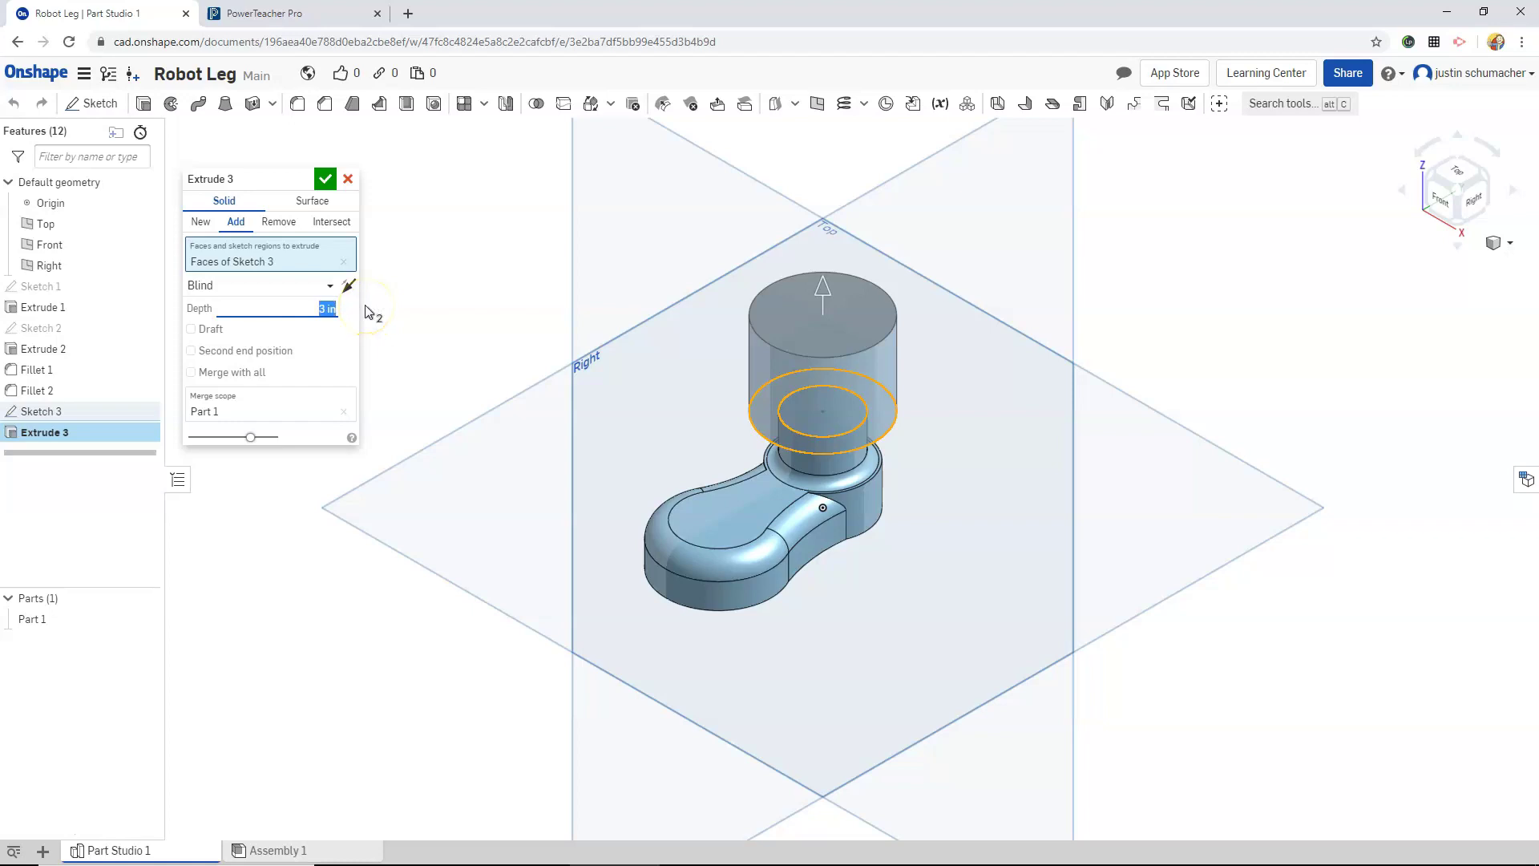
right_drag(450, 352, 558, 312)
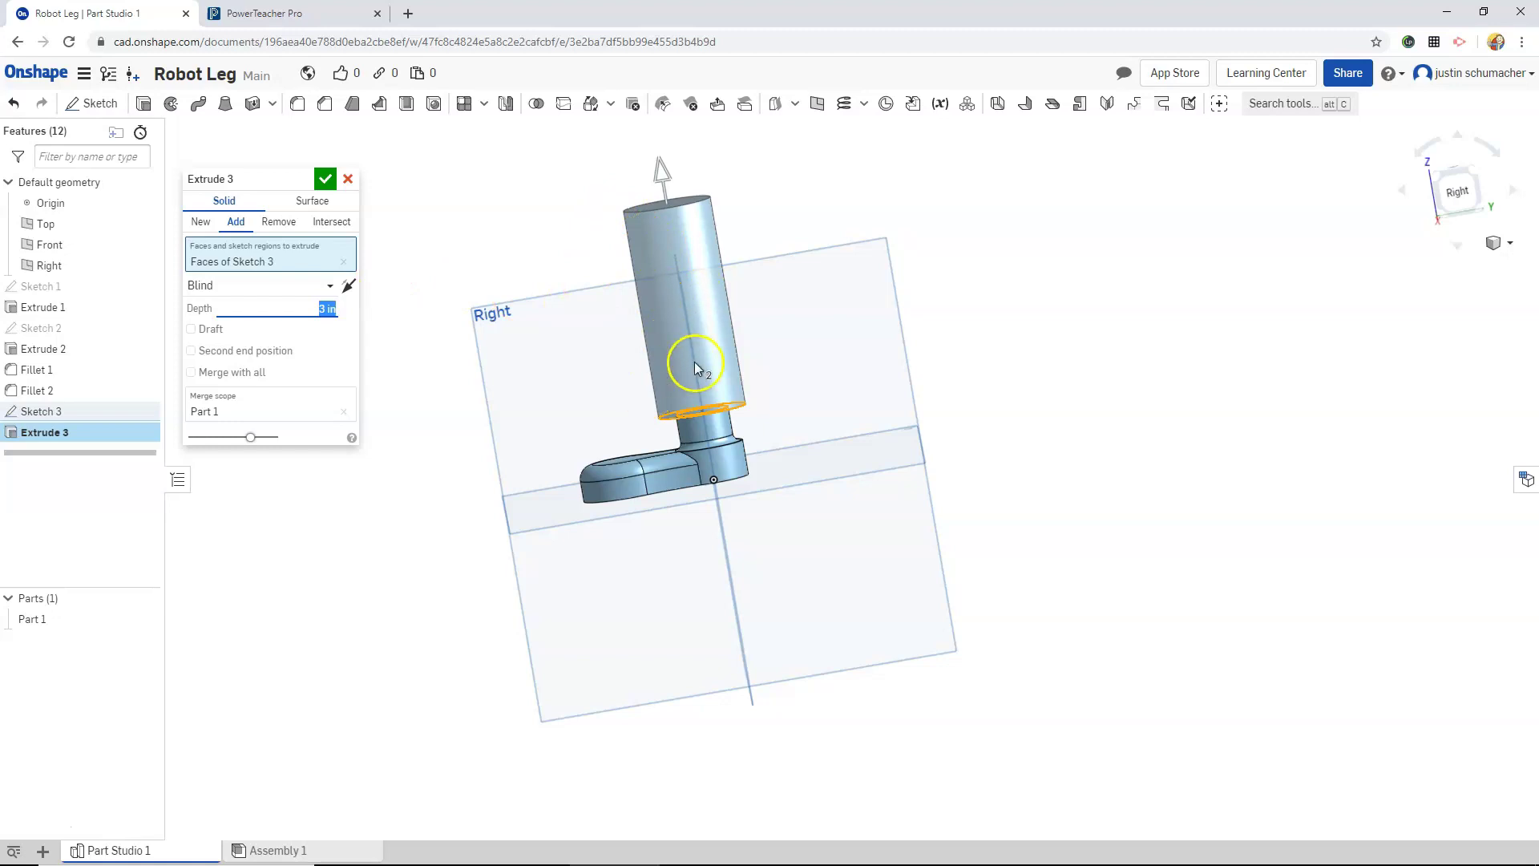
click(325, 177)
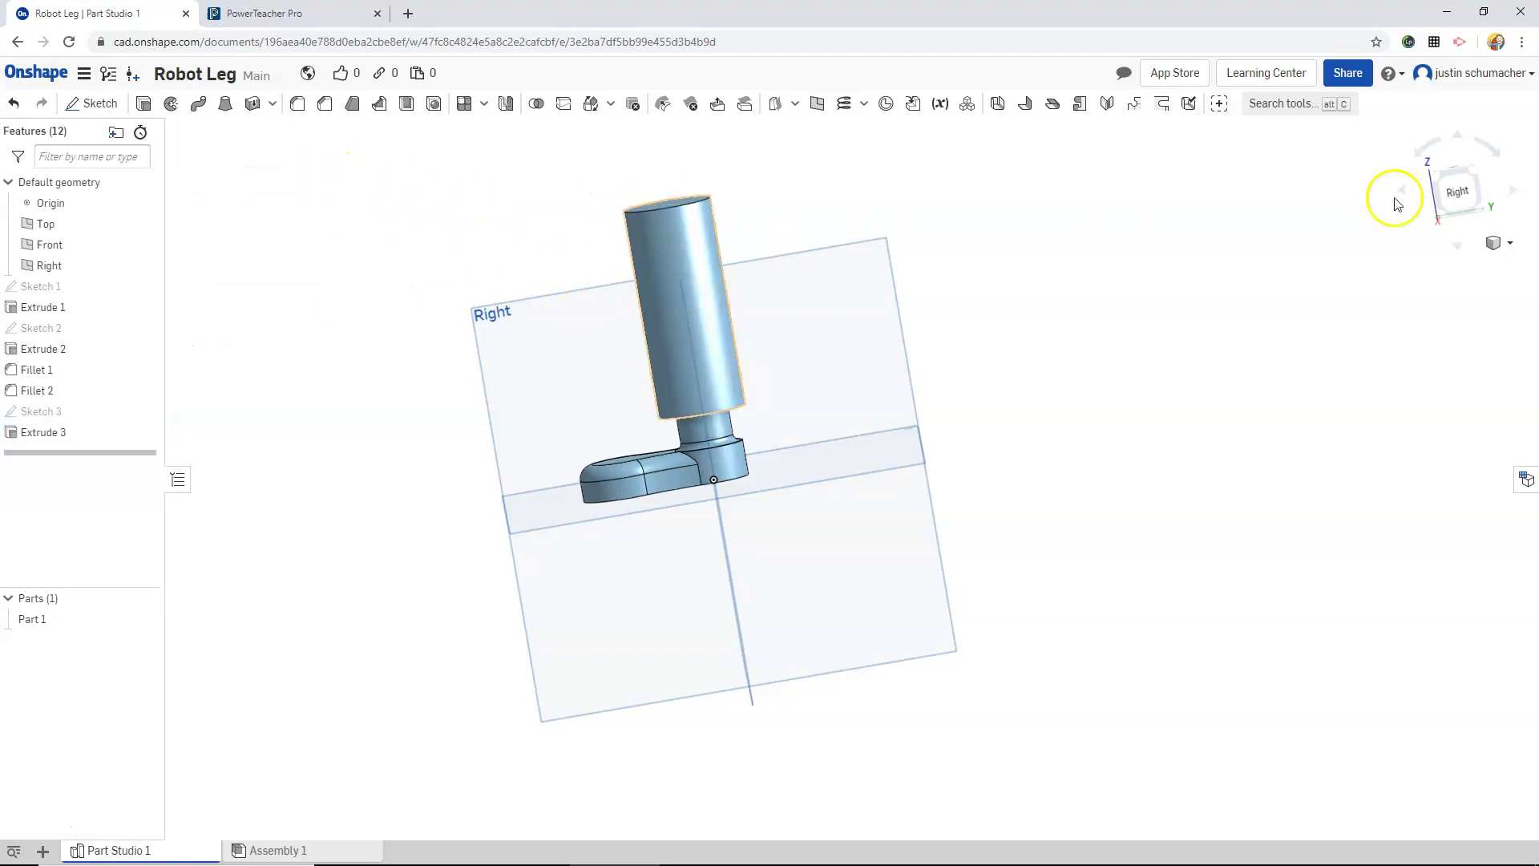
click(1499, 241)
click(1420, 264)
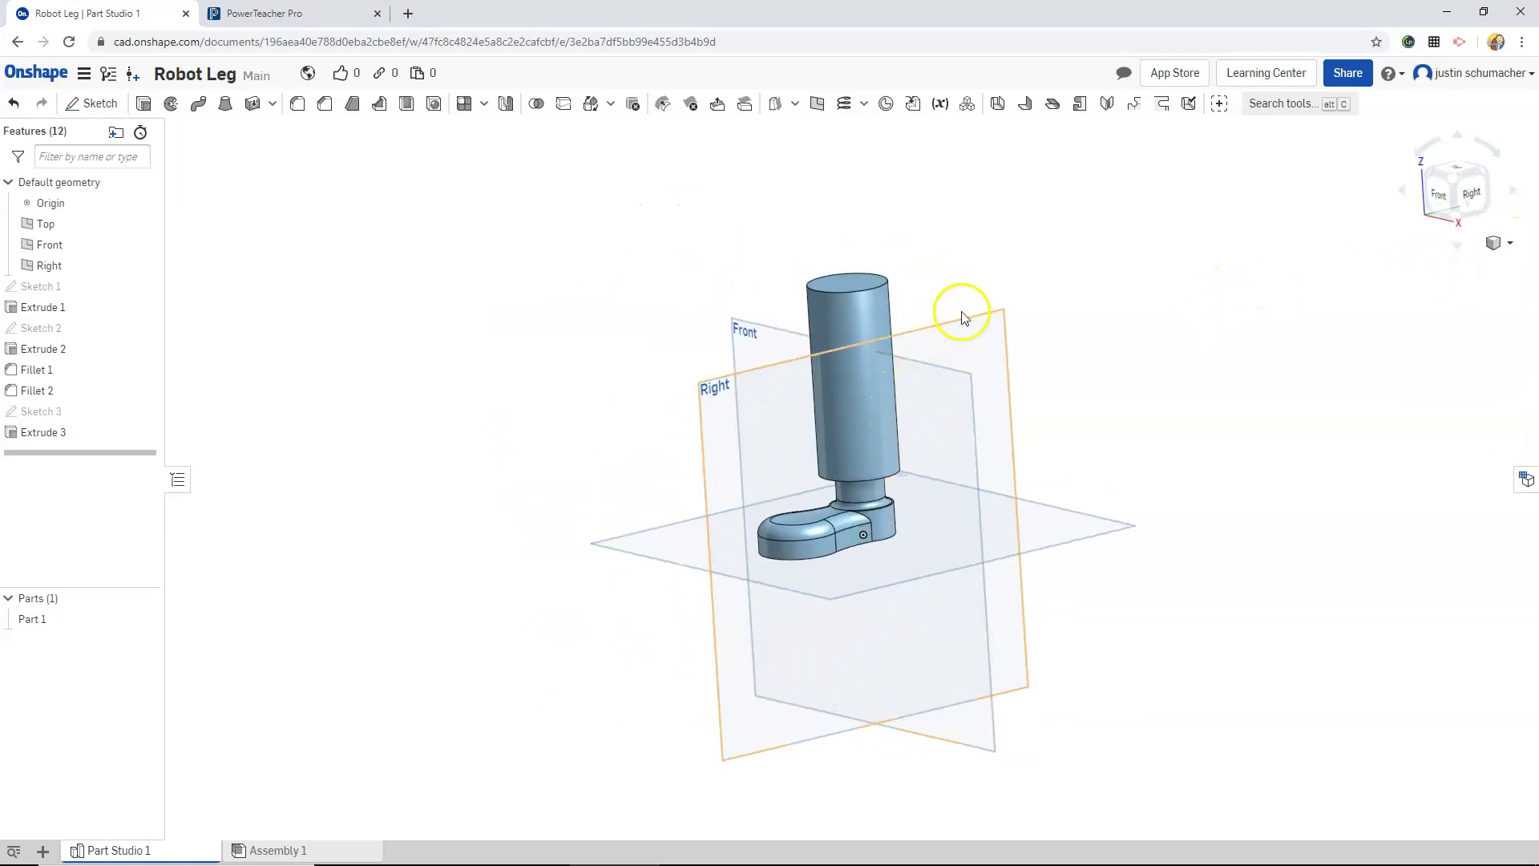
scroll(944, 258, up, 3)
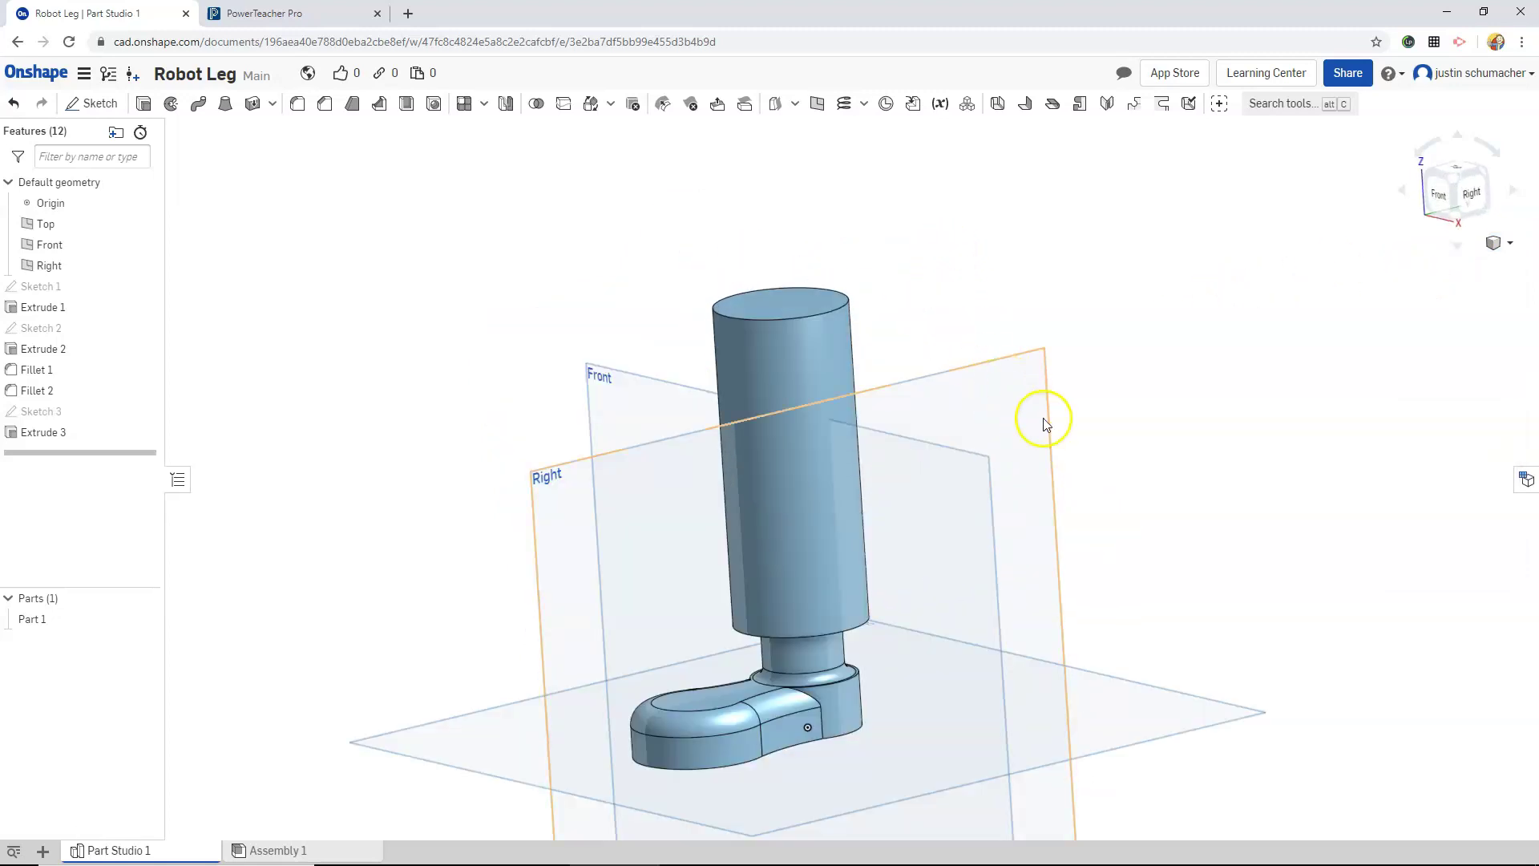
right_drag(1041, 416, 1034, 448)
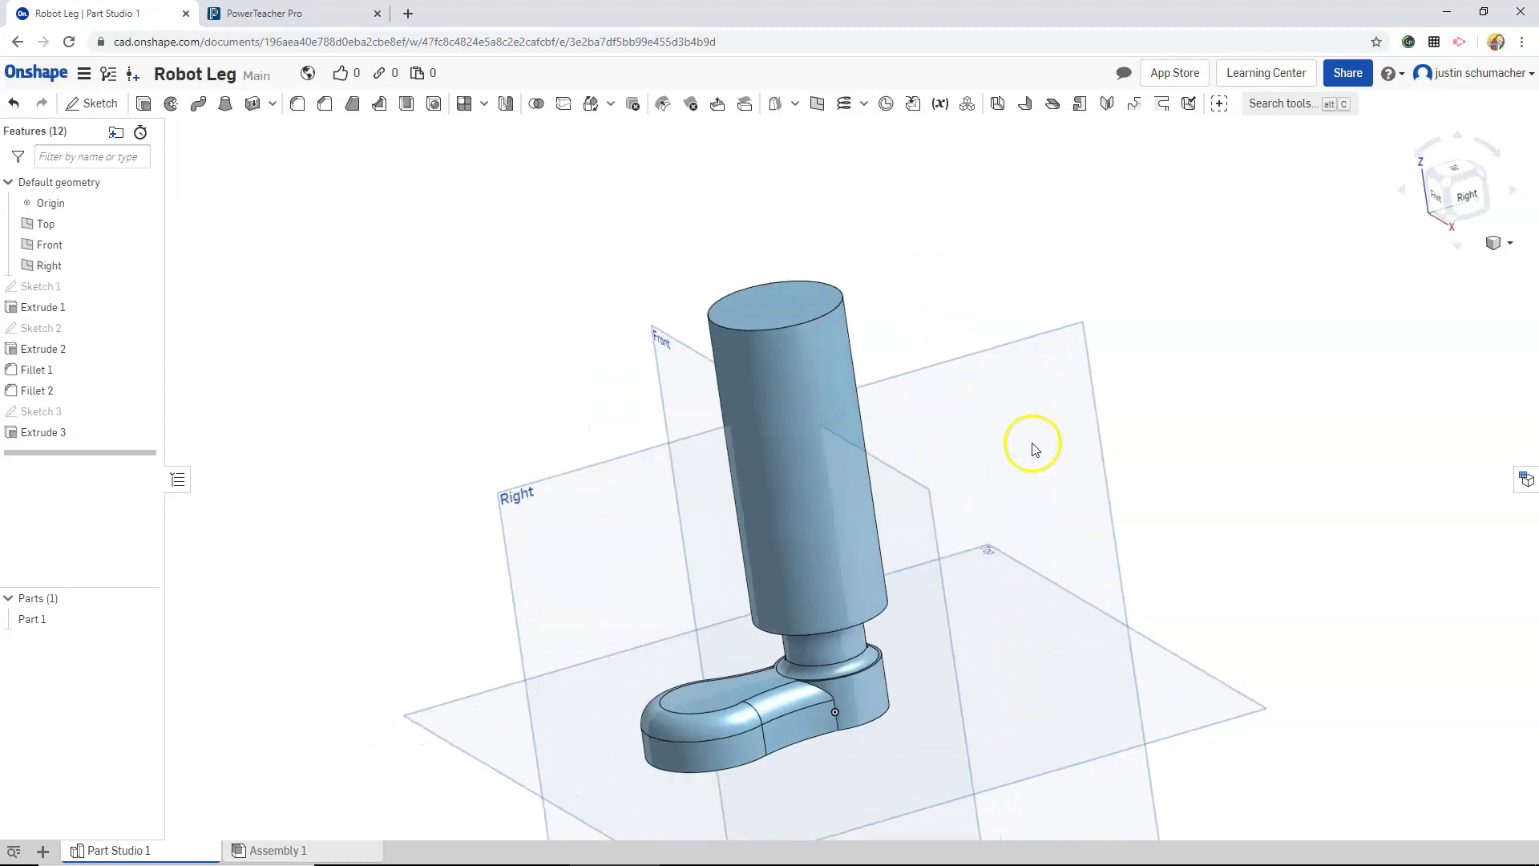
- Select the Right plane and turn the view face-on to it
click(972, 387)
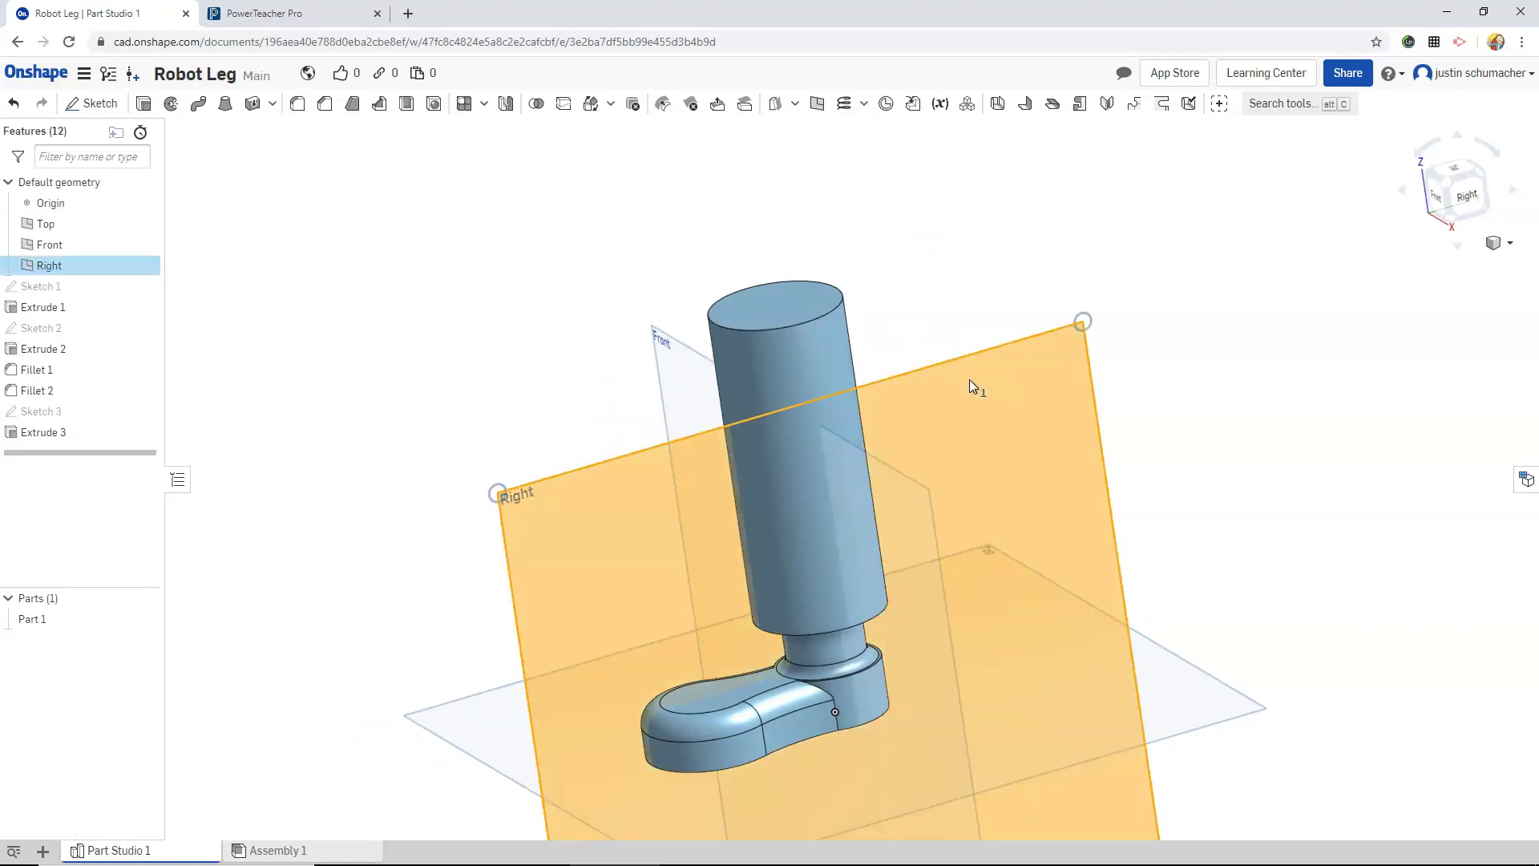
click(1466, 193)
right_drag(964, 221, 908, 288)
key(n)
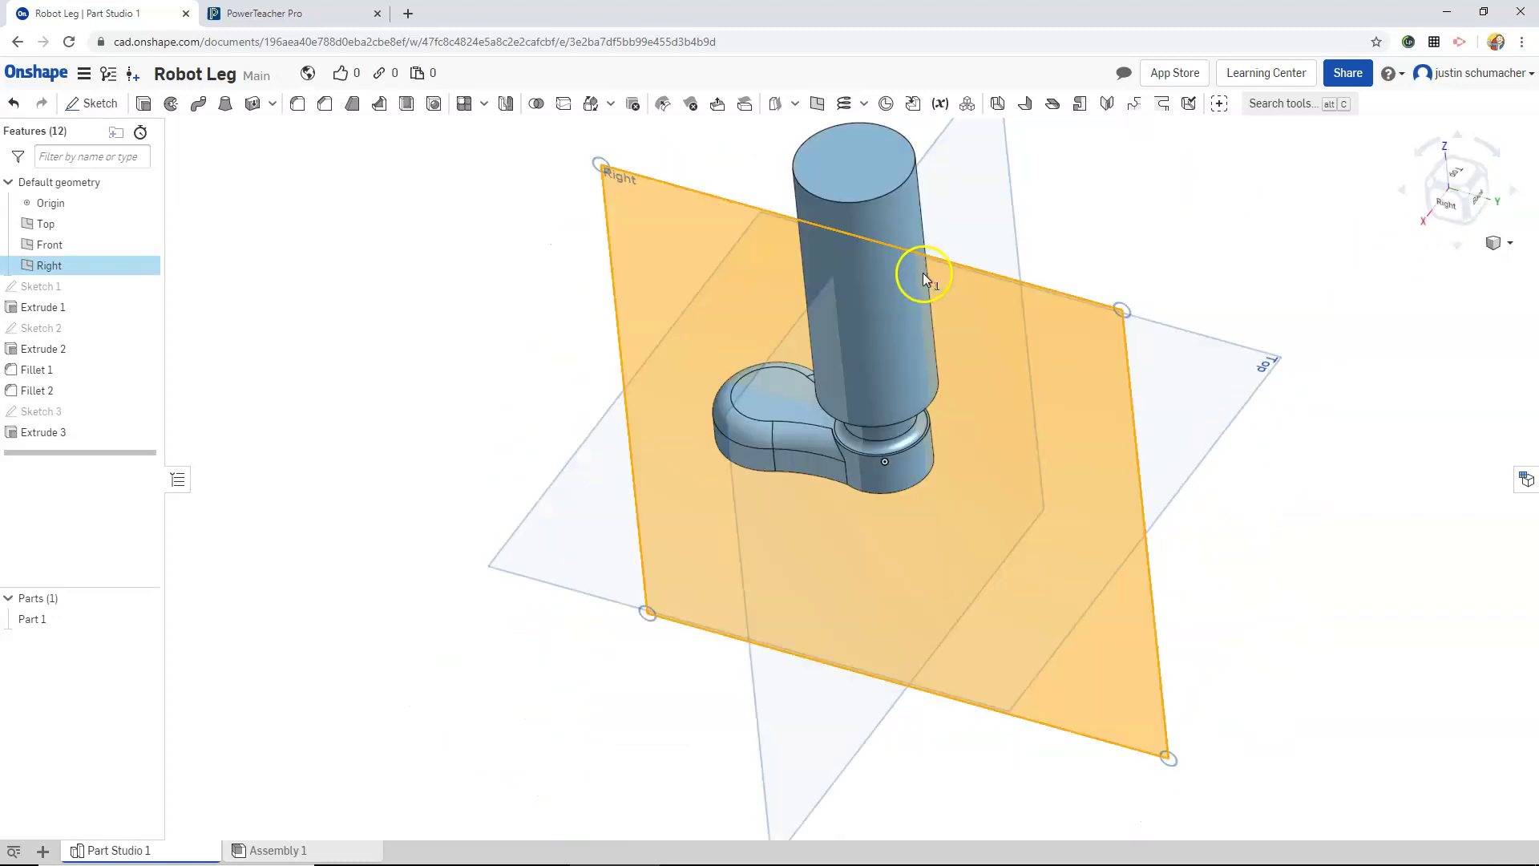
- On the Right plane, sketch a Ø1 circle resting on the tall cylinder's top, then view from Front
click(96, 105)
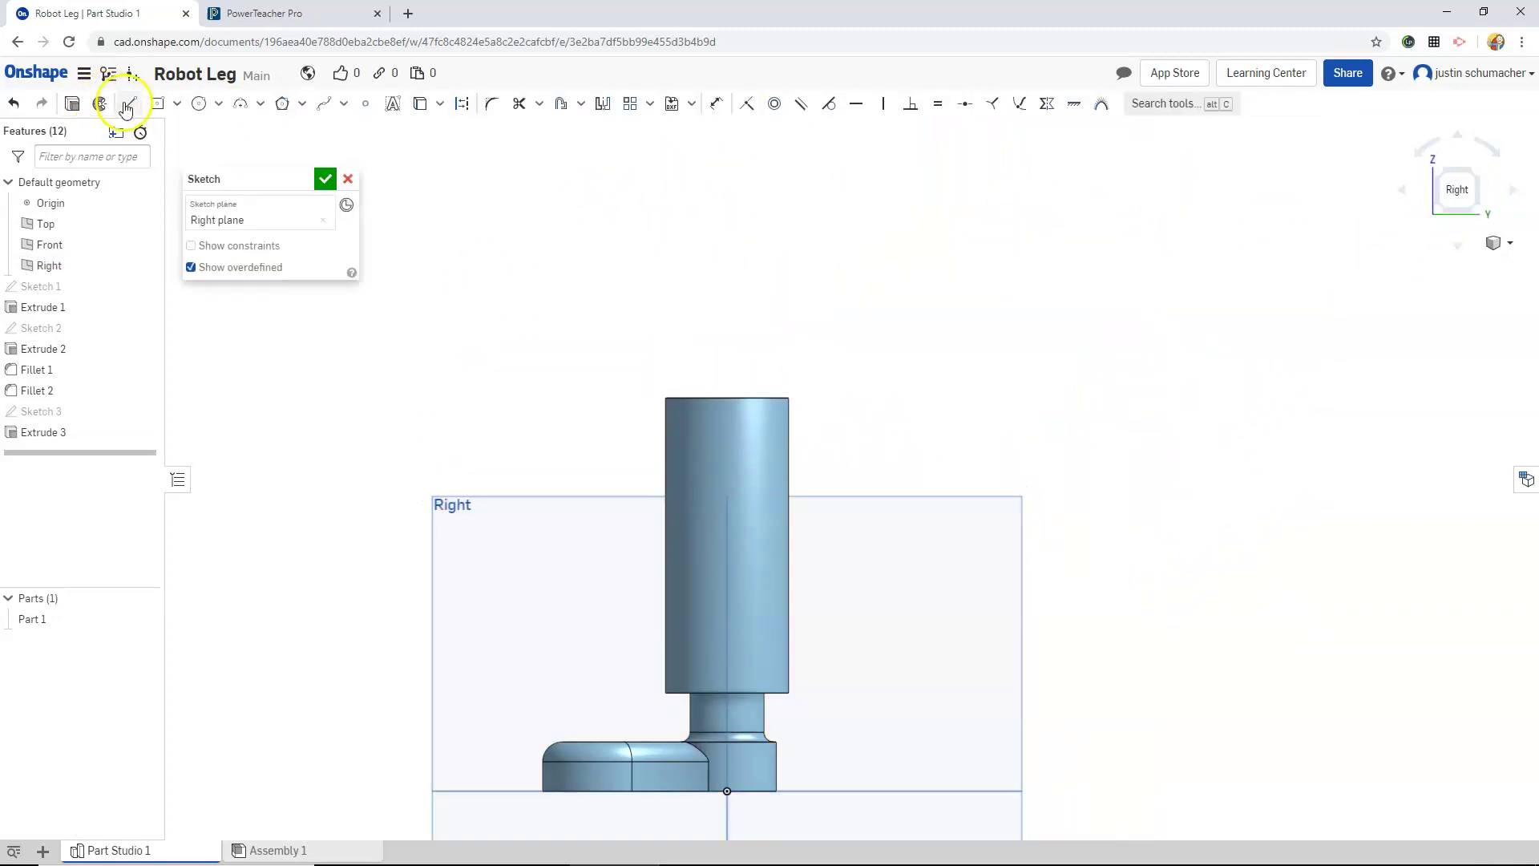
click(130, 111)
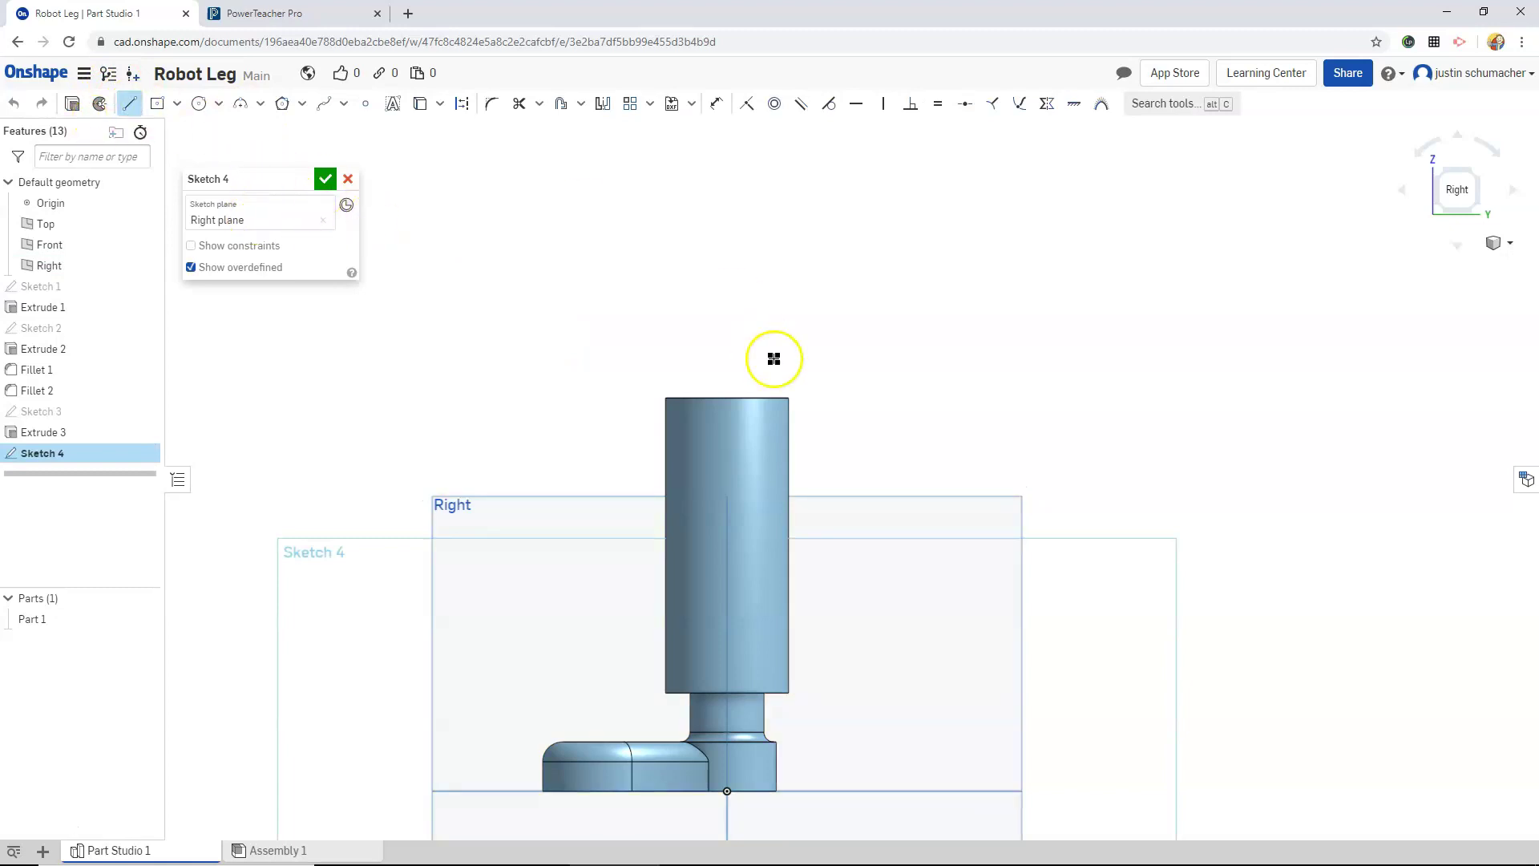
click(198, 103)
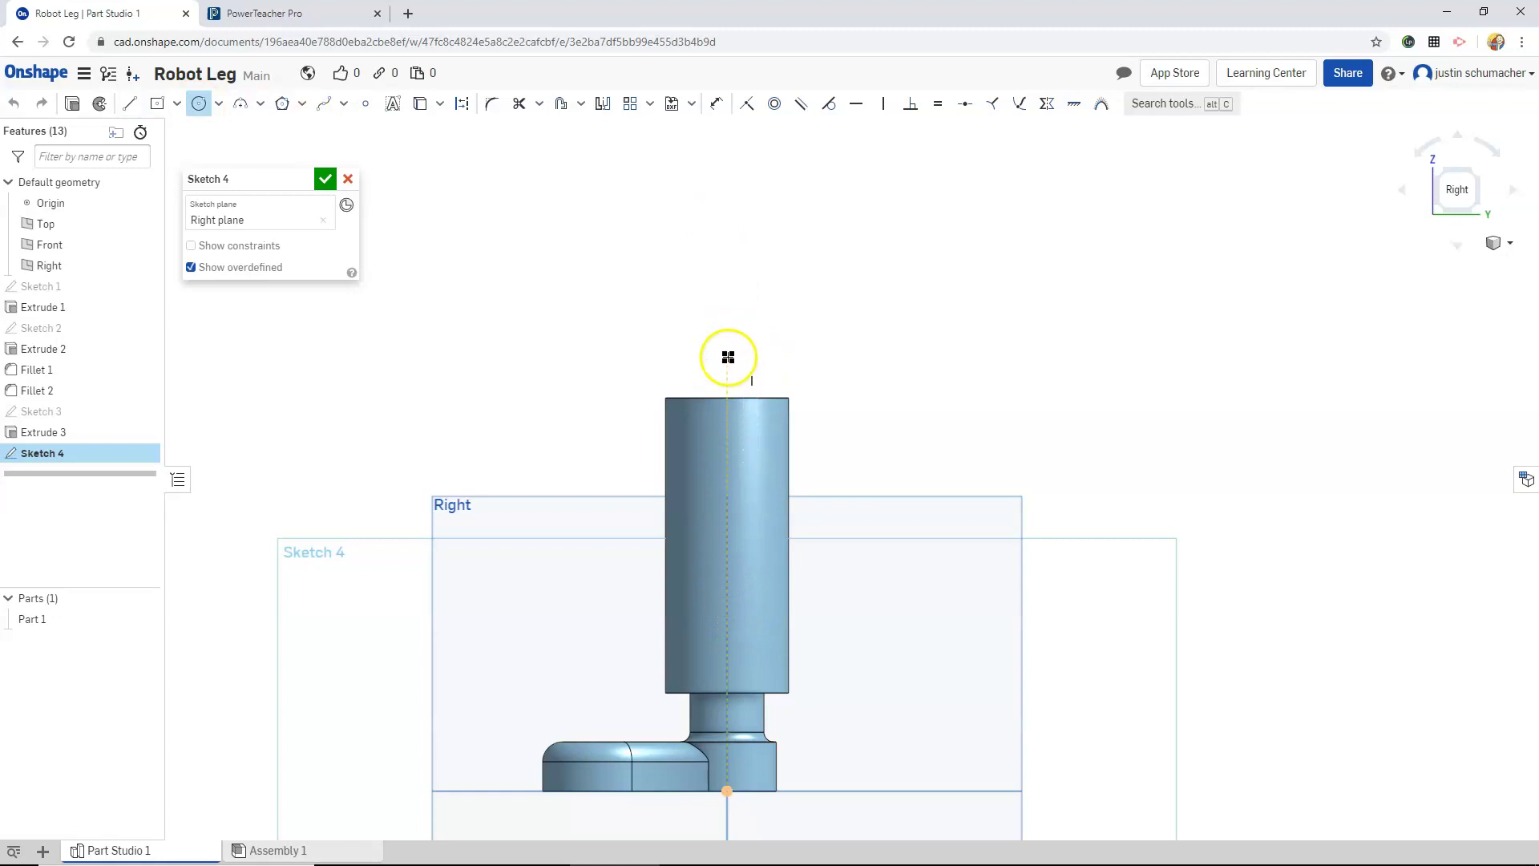
click(727, 330)
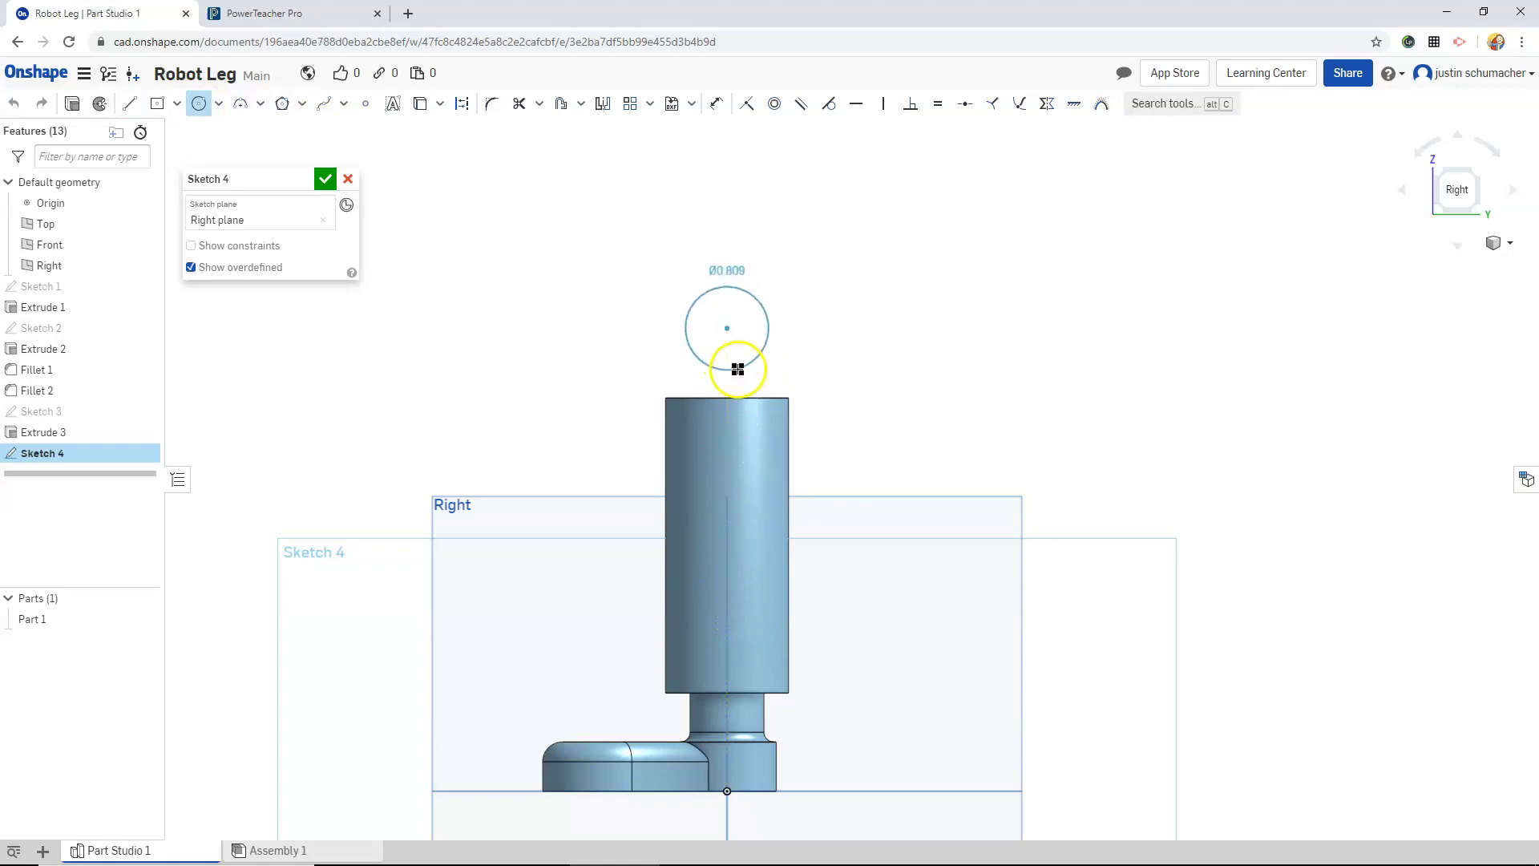
click(729, 369)
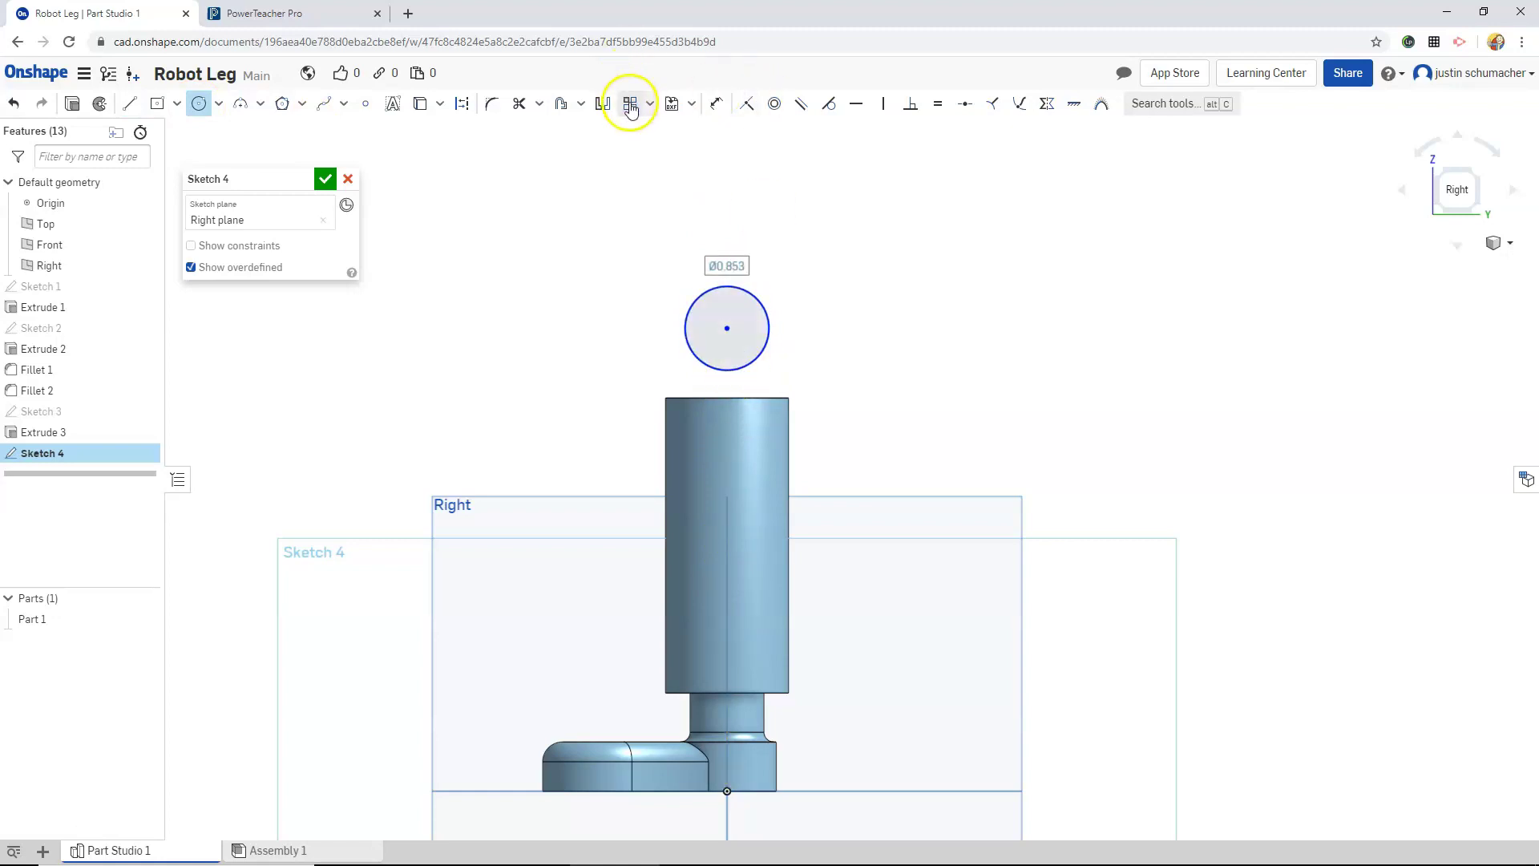
click(717, 105)
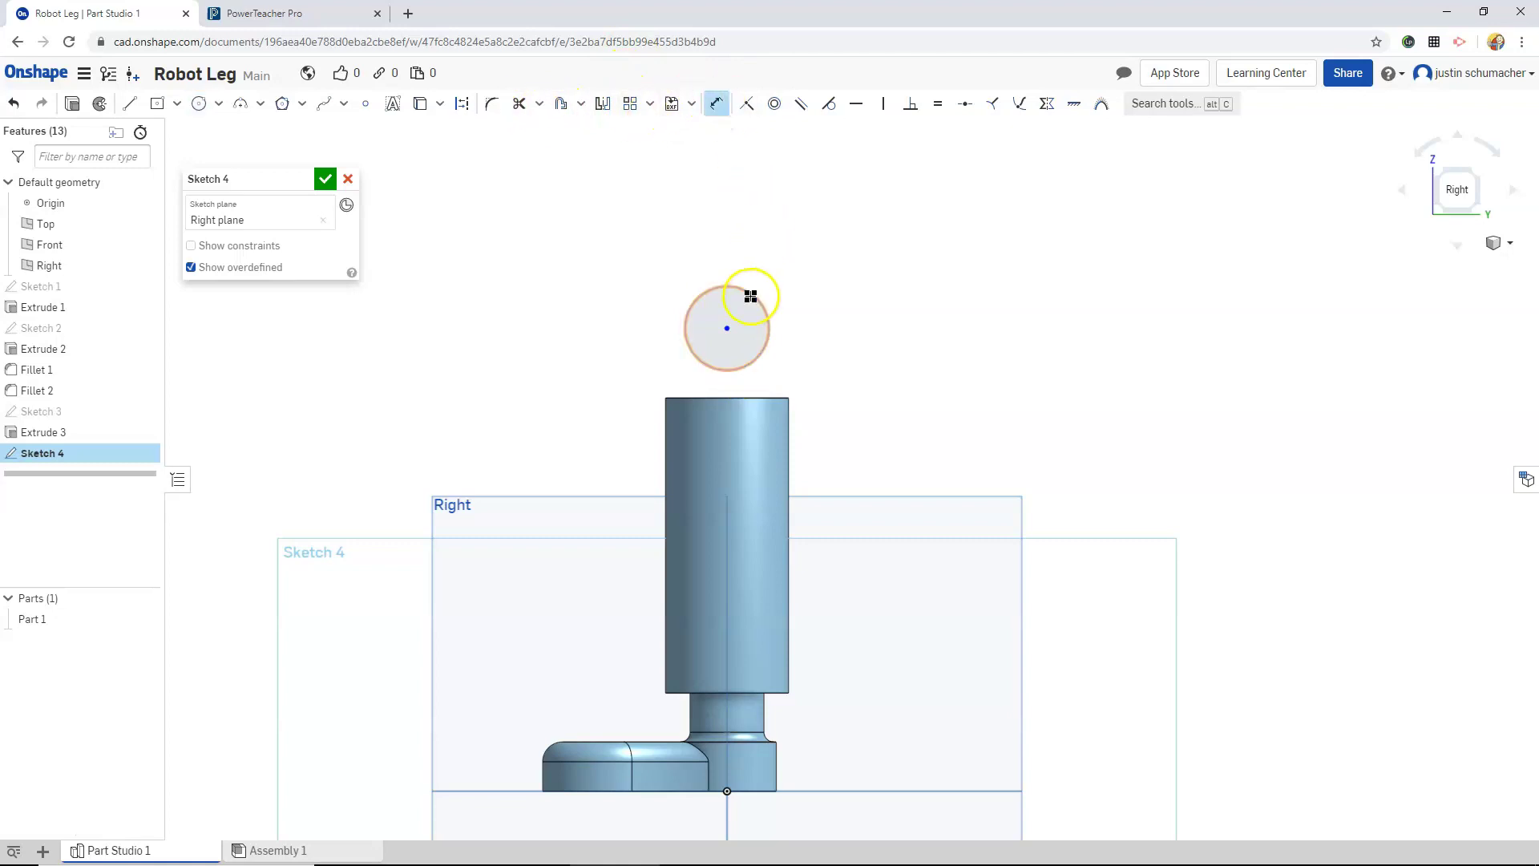
click(772, 284)
click(786, 266)
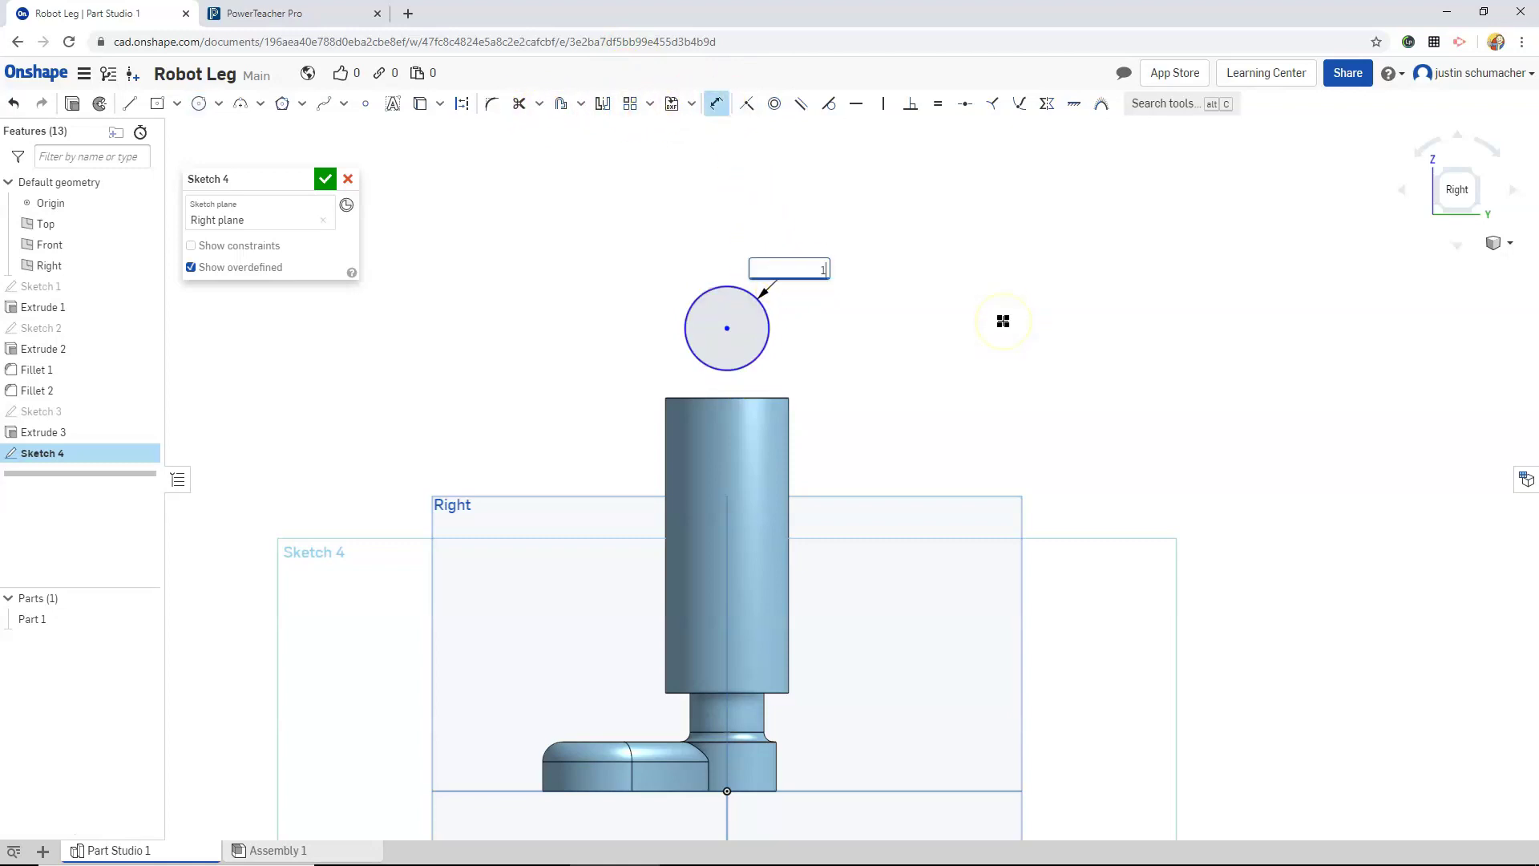
click(718, 109)
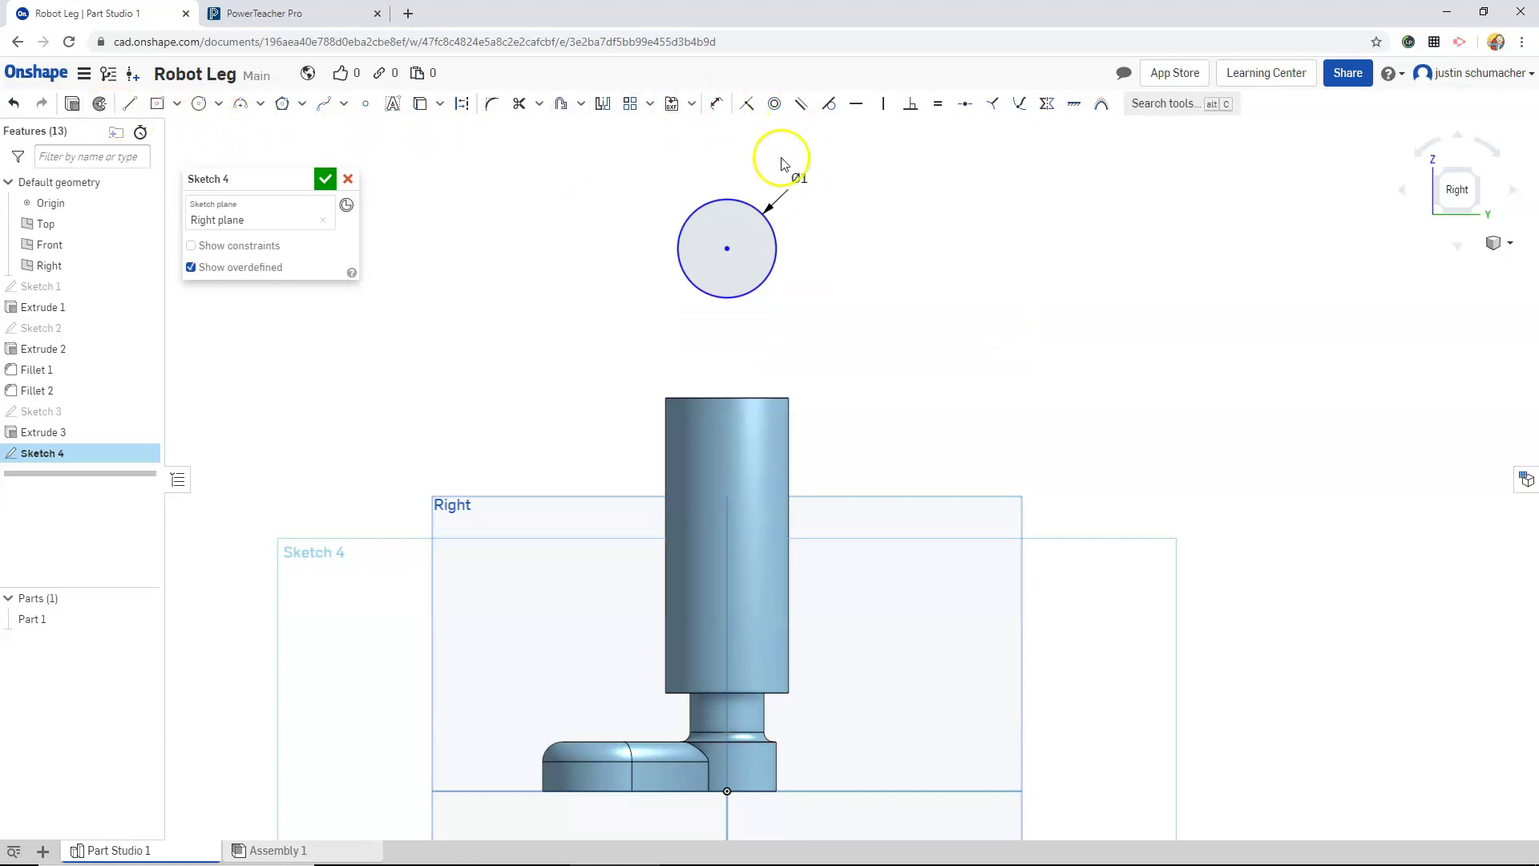
drag(728, 254, 734, 353)
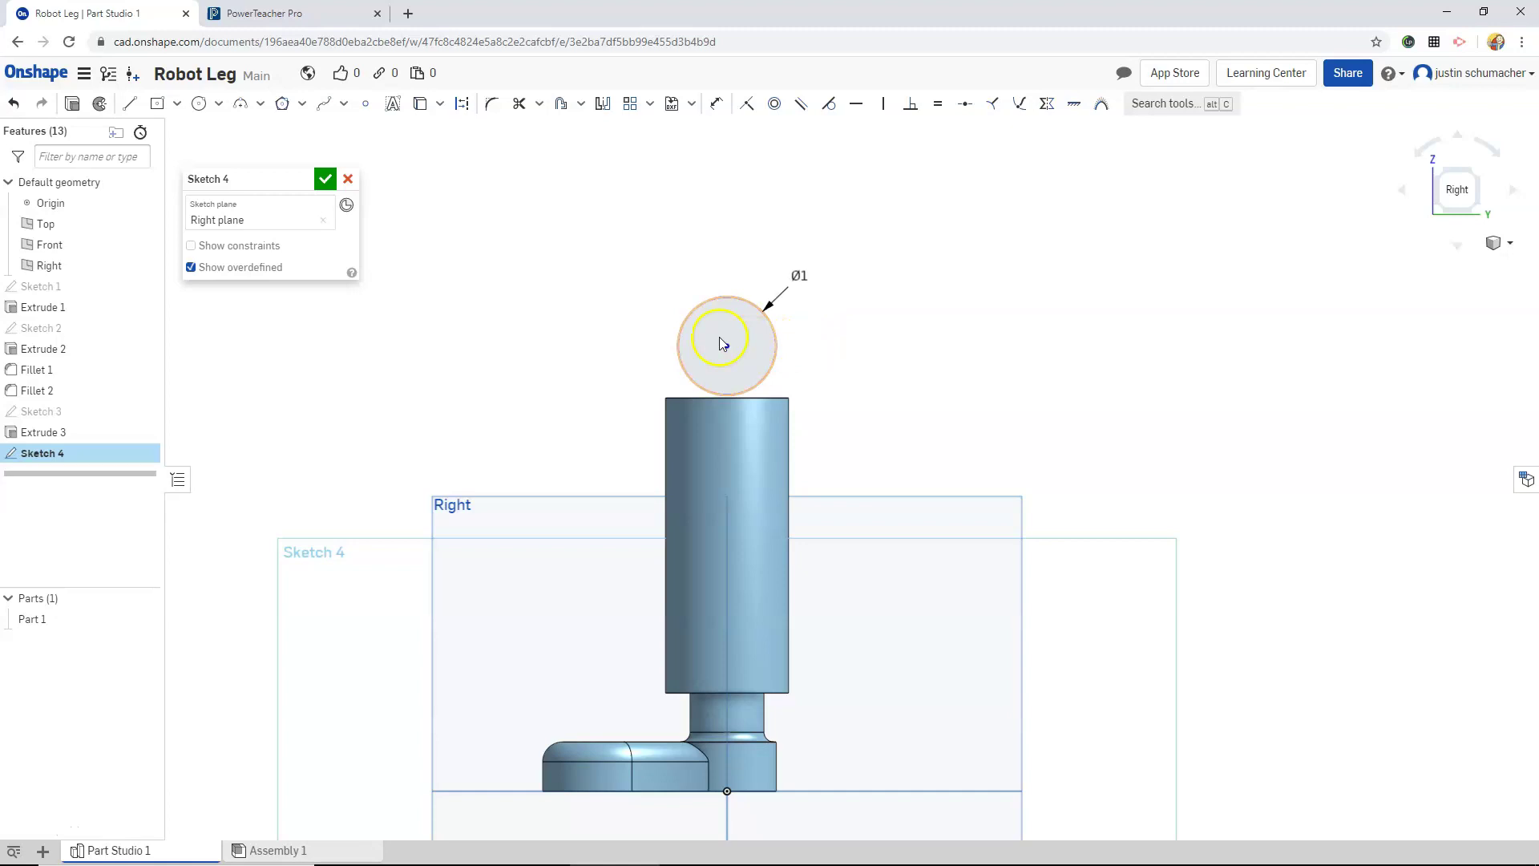
click(325, 178)
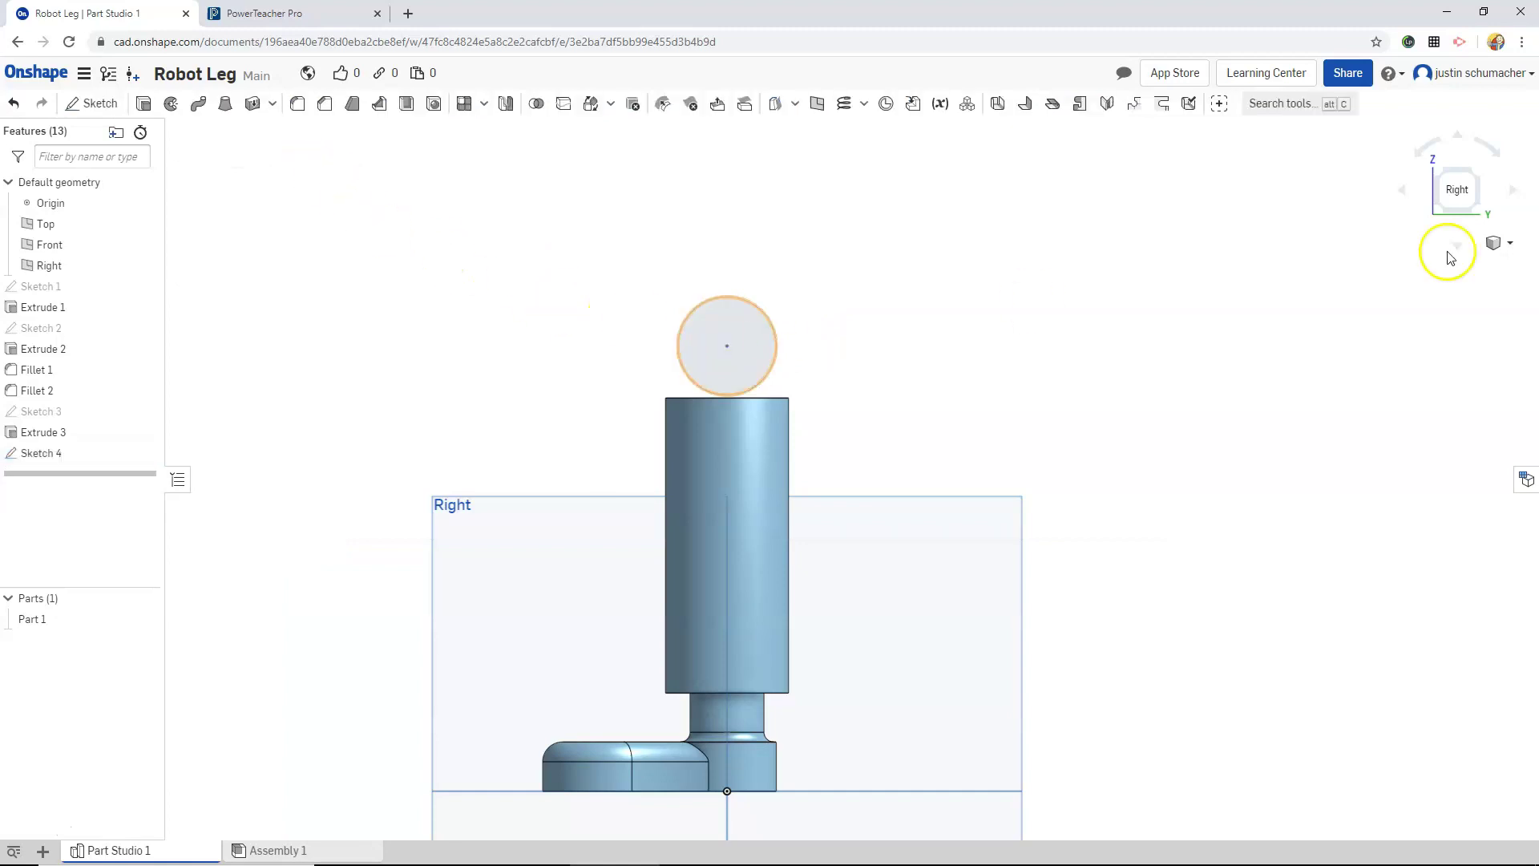
click(1511, 192)
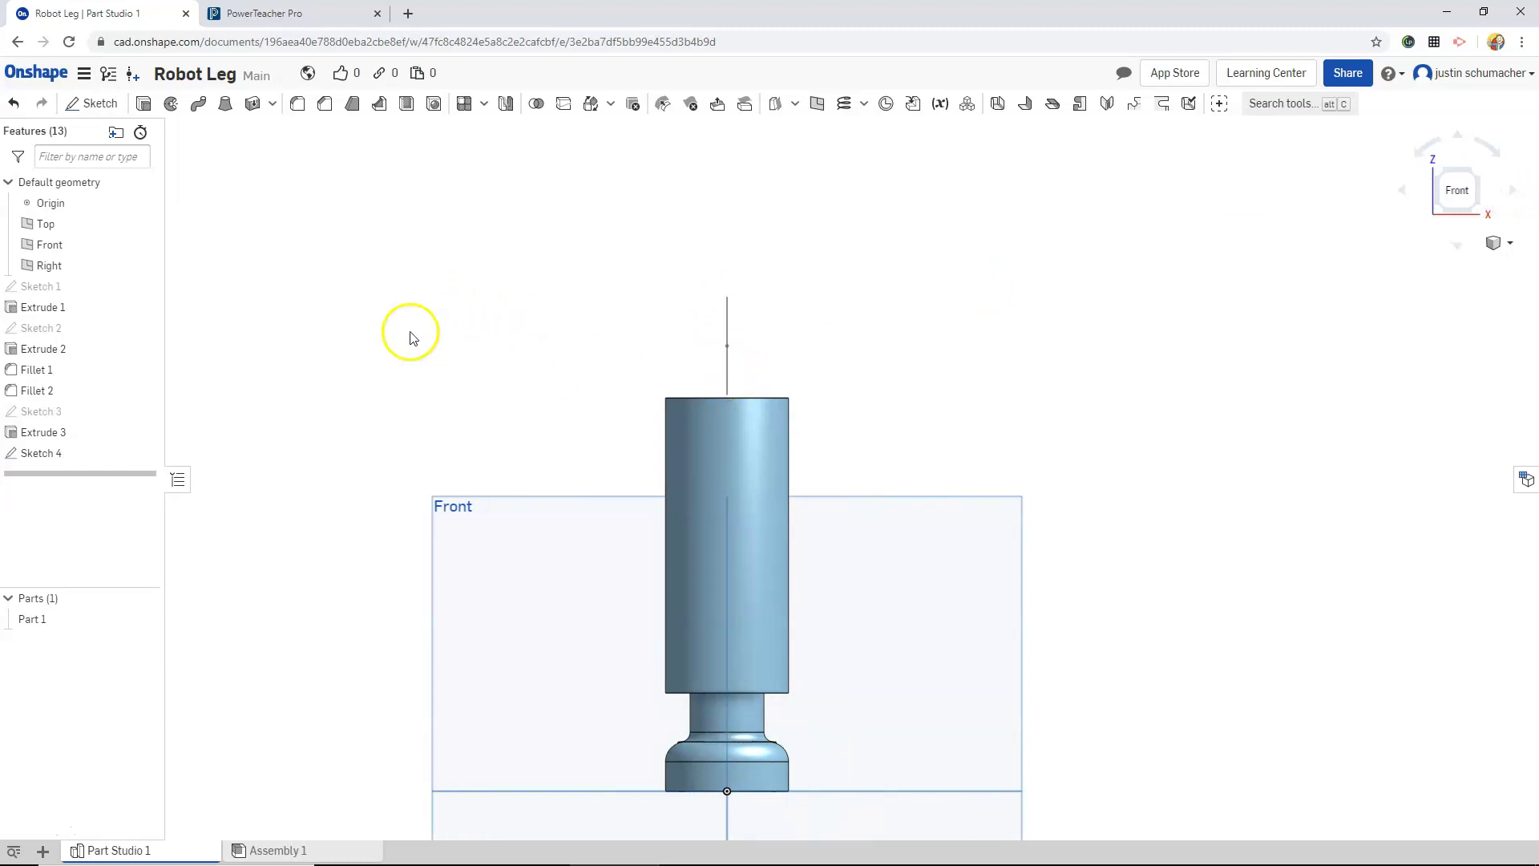
- Extrude Sketch 4's circle symmetrically to a 0.9 in depth as a new part
click(36, 452)
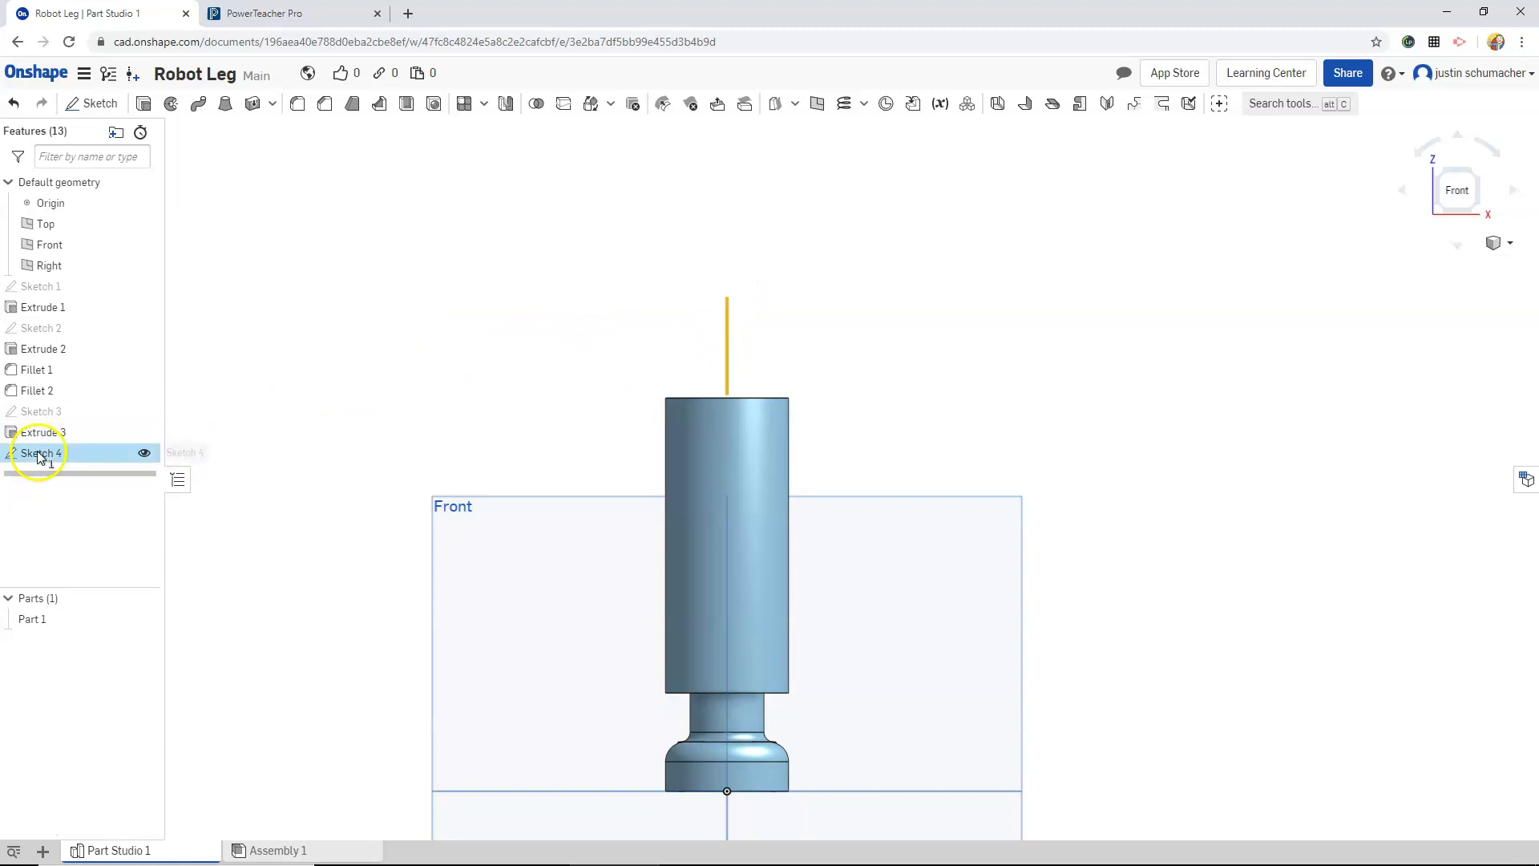
click(145, 105)
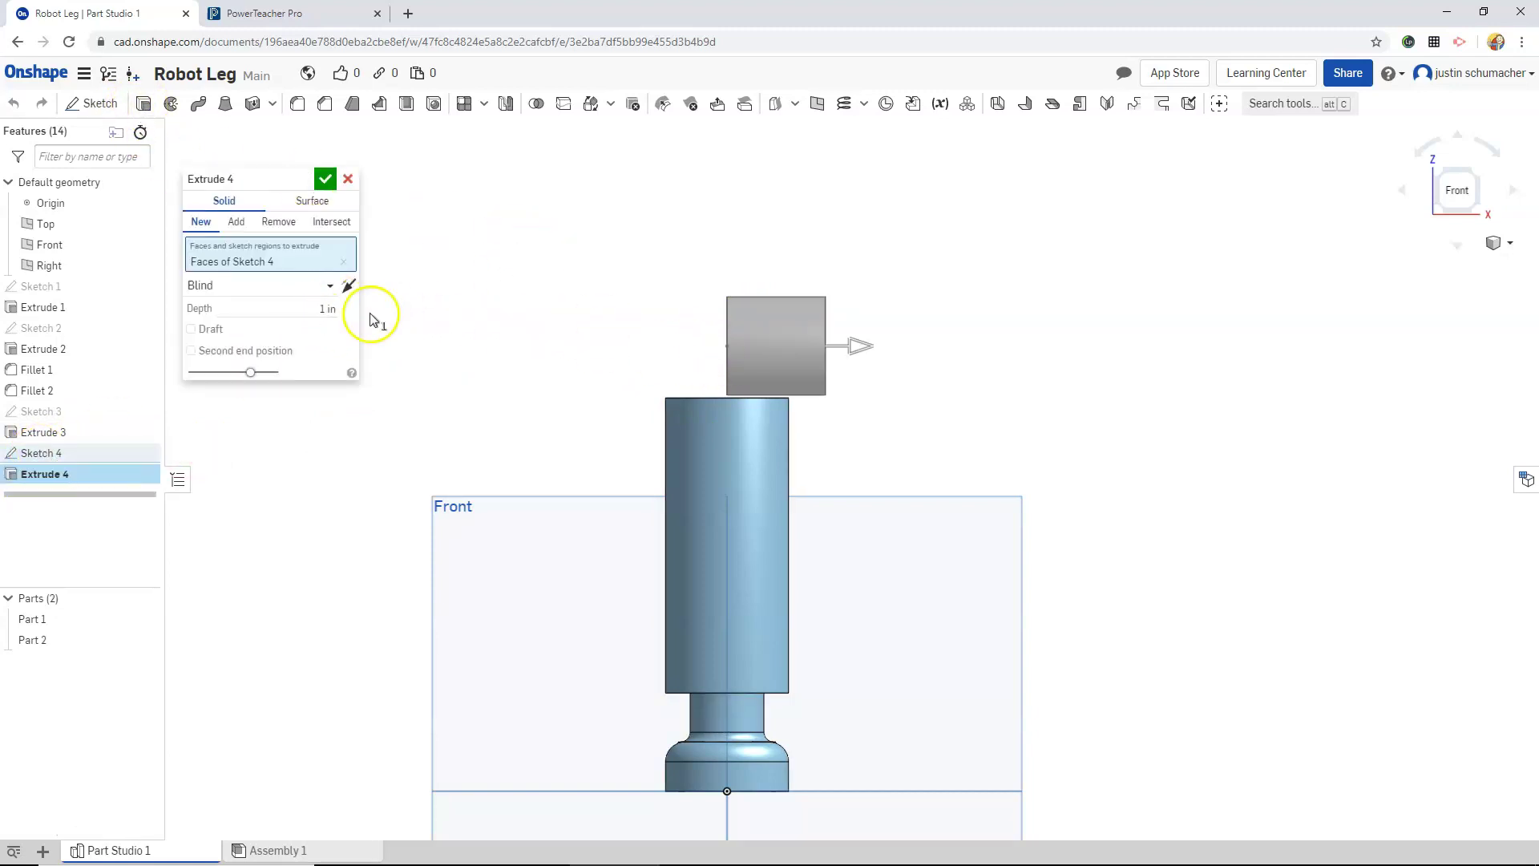
click(331, 287)
click(240, 329)
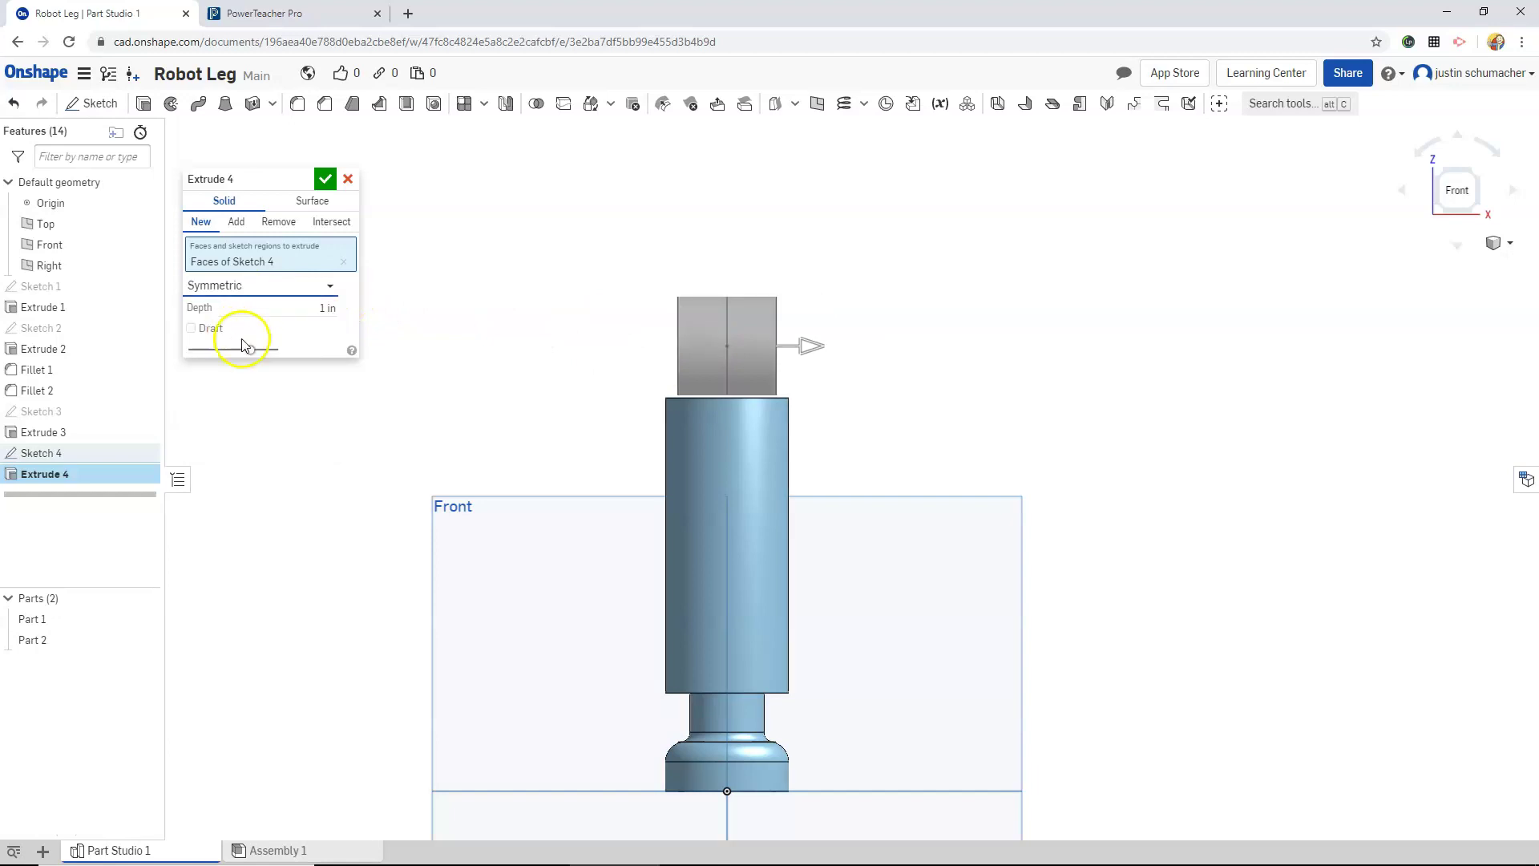
click(320, 308)
drag(321, 307, 379, 311)
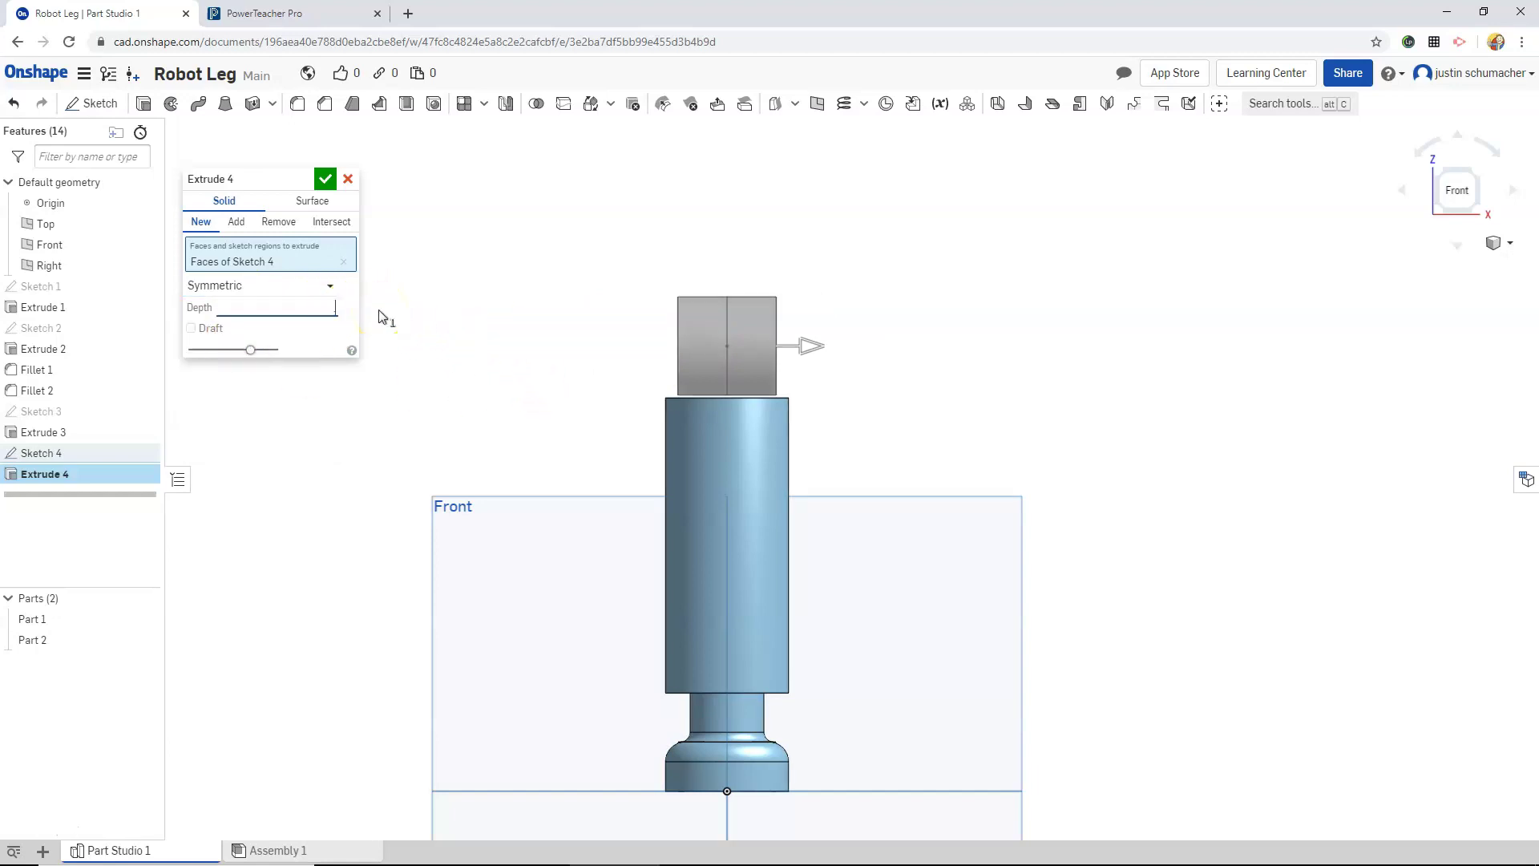
text(.9)
key(Return)
click(325, 179)
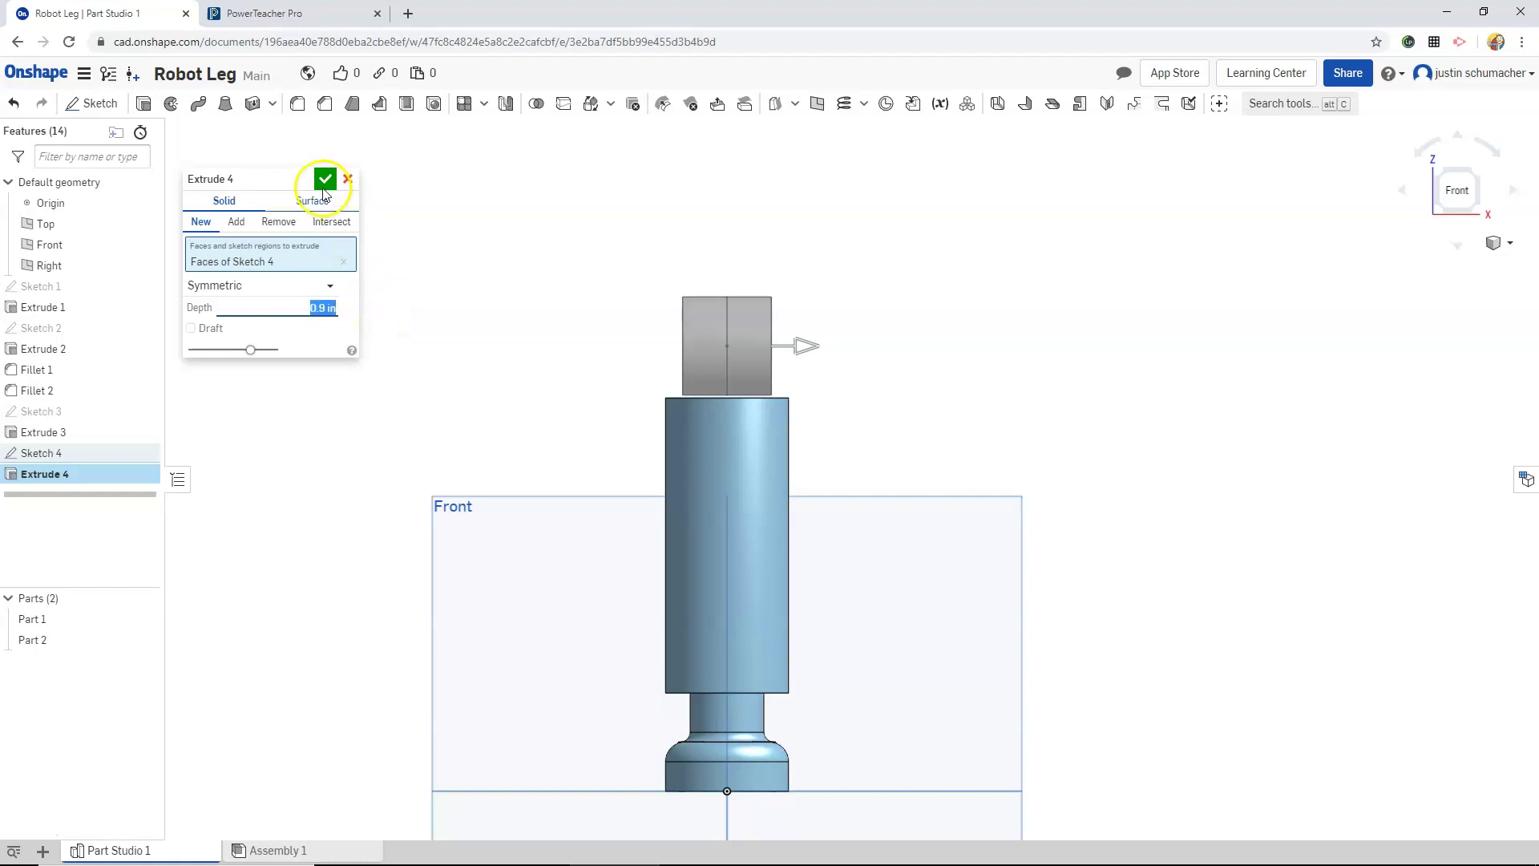
- Chamfer both circular end edges of the knee cylinder by 0.15 in, then inspect it
key(shift+7)
key(shift+c)
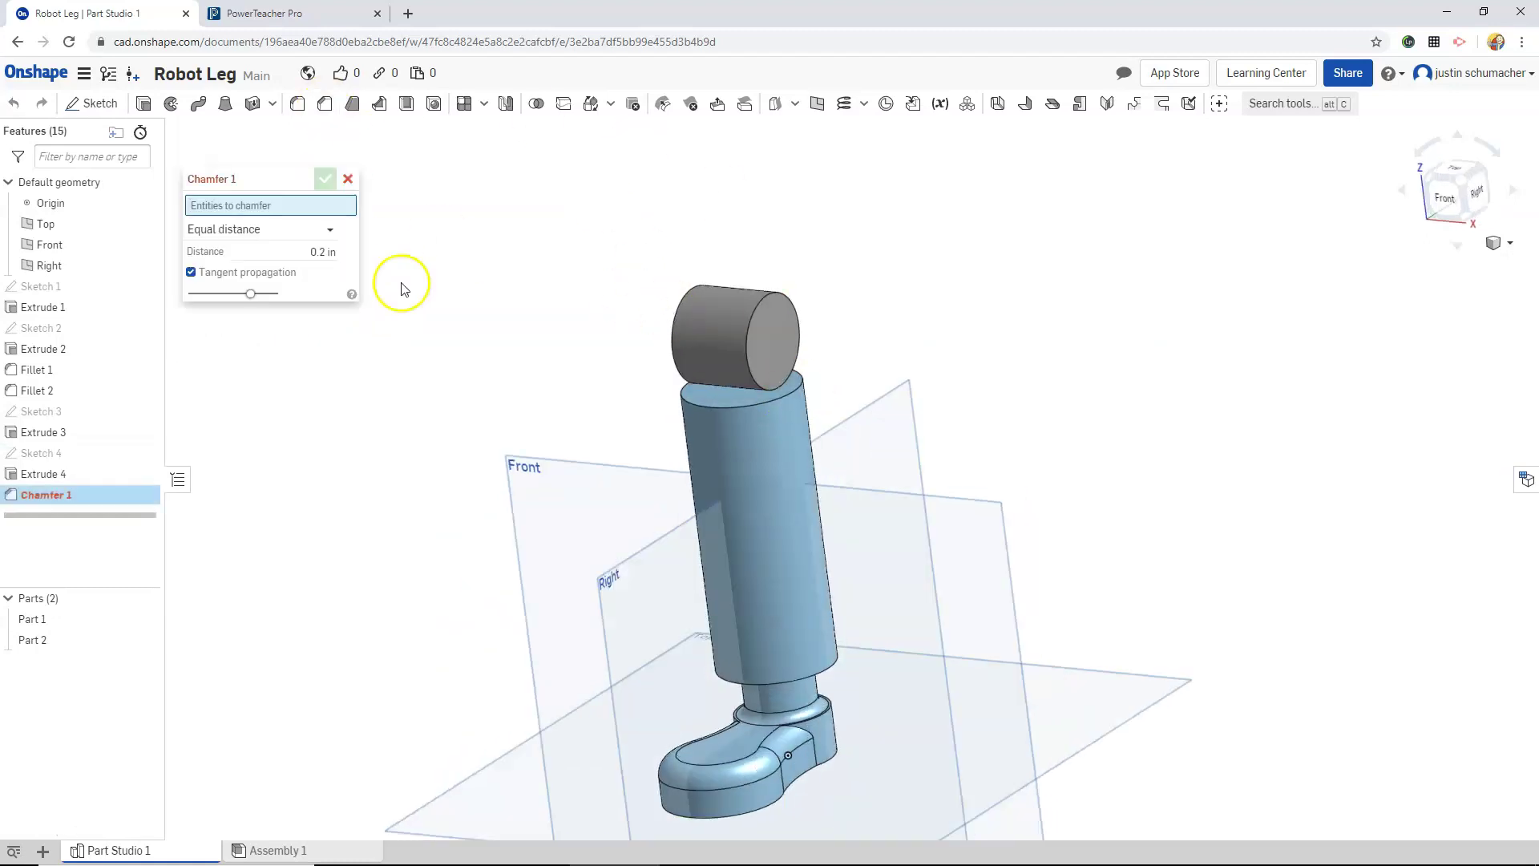
click(678, 303)
click(771, 293)
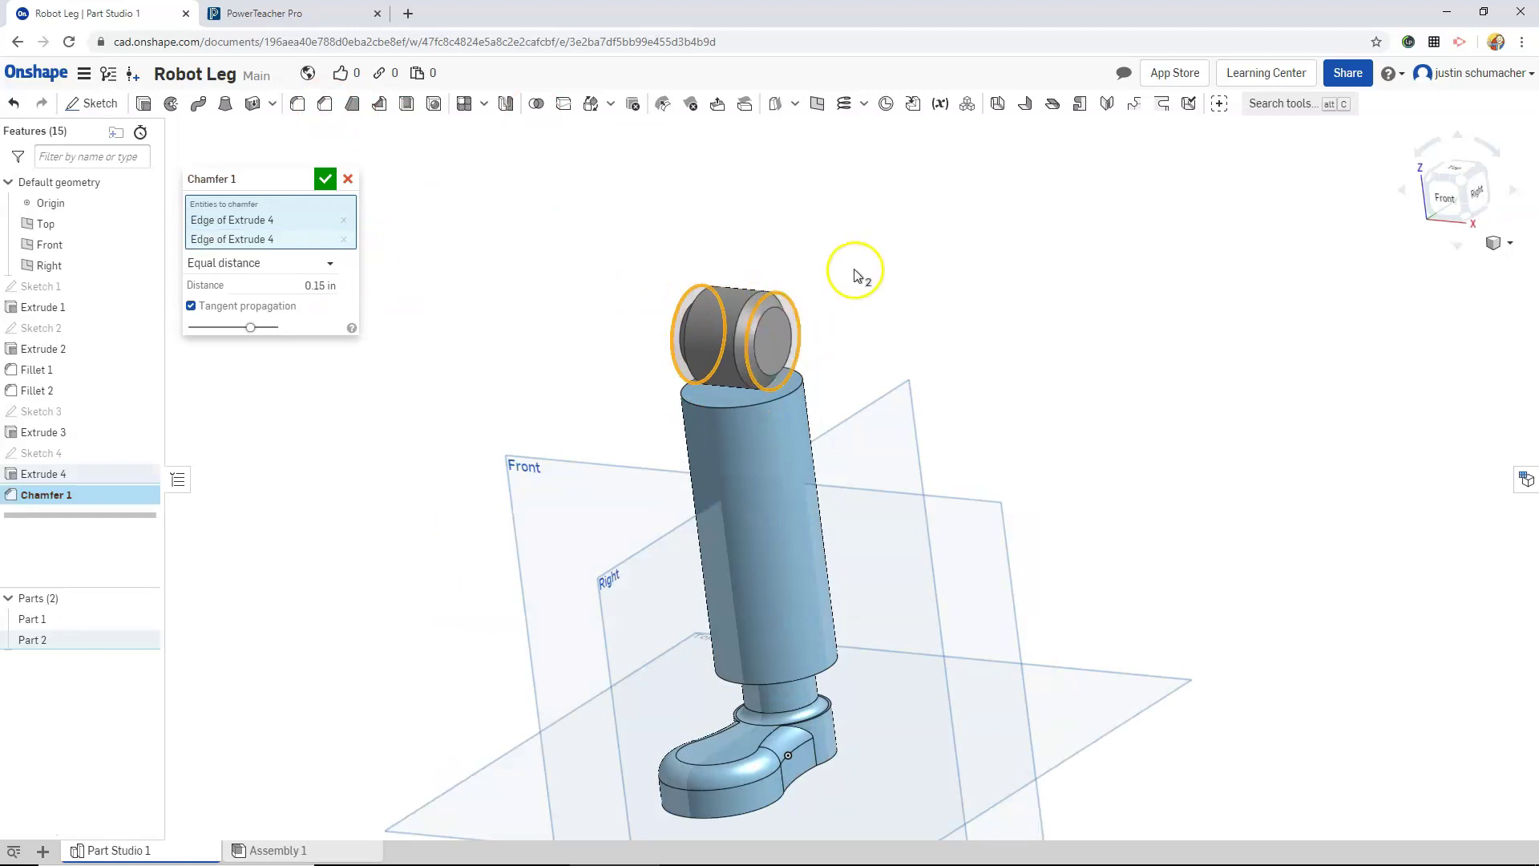
key(Return)
mouse_move(768, 329)
right_down()
mouse_move(990, 335)
mouse_move(749, 377)
mouse_move(697, 347)
mouse_move(749, 316)
right_up()
click(1436, 191)
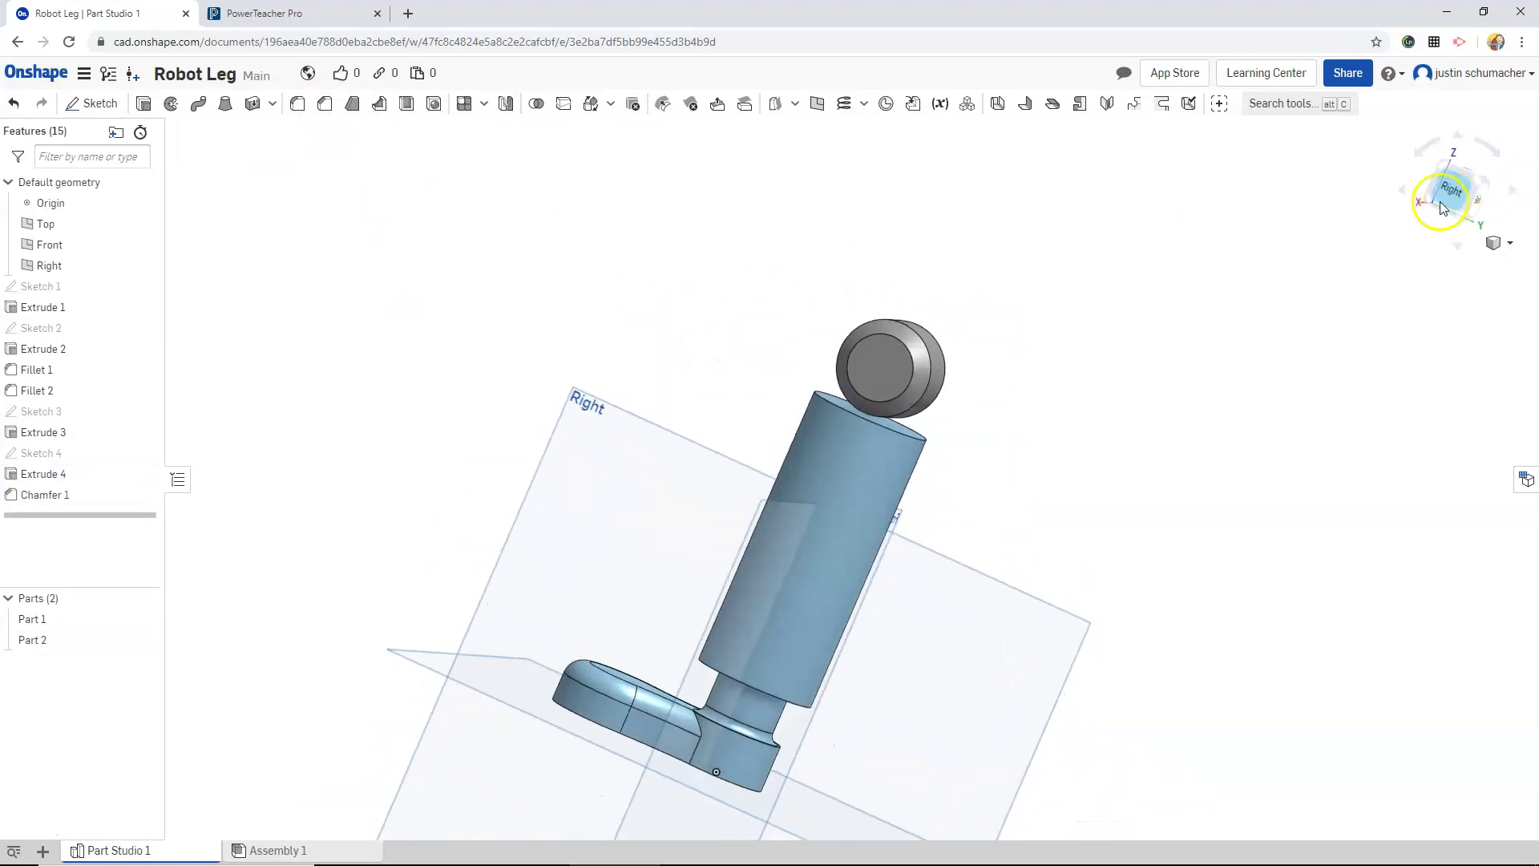
right_drag(959, 217, 950, 265)
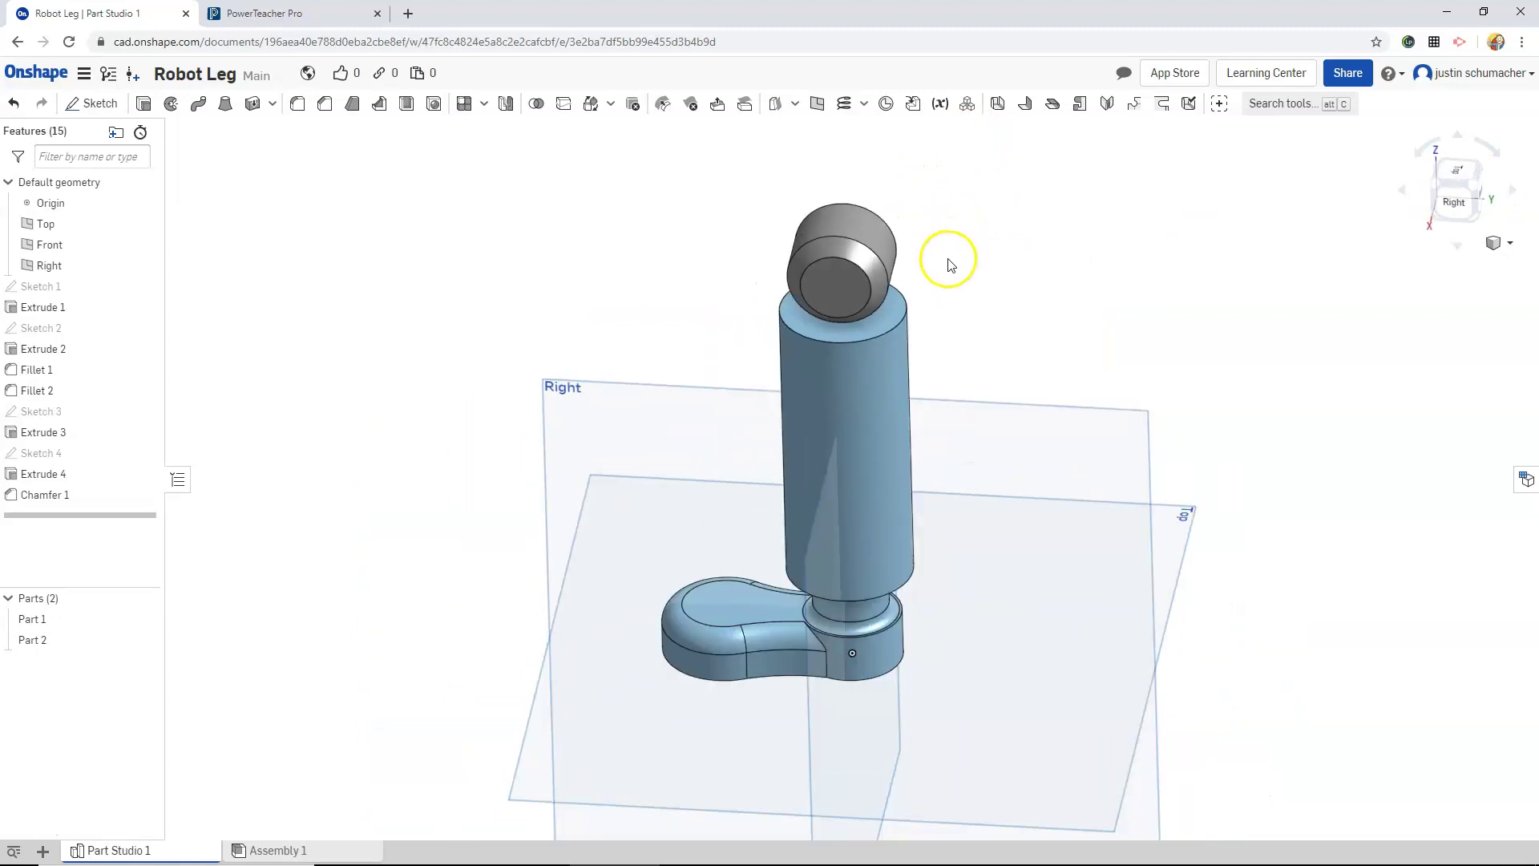
- Create reference Plane 1 offset above the tall cylinder's top face
click(817, 111)
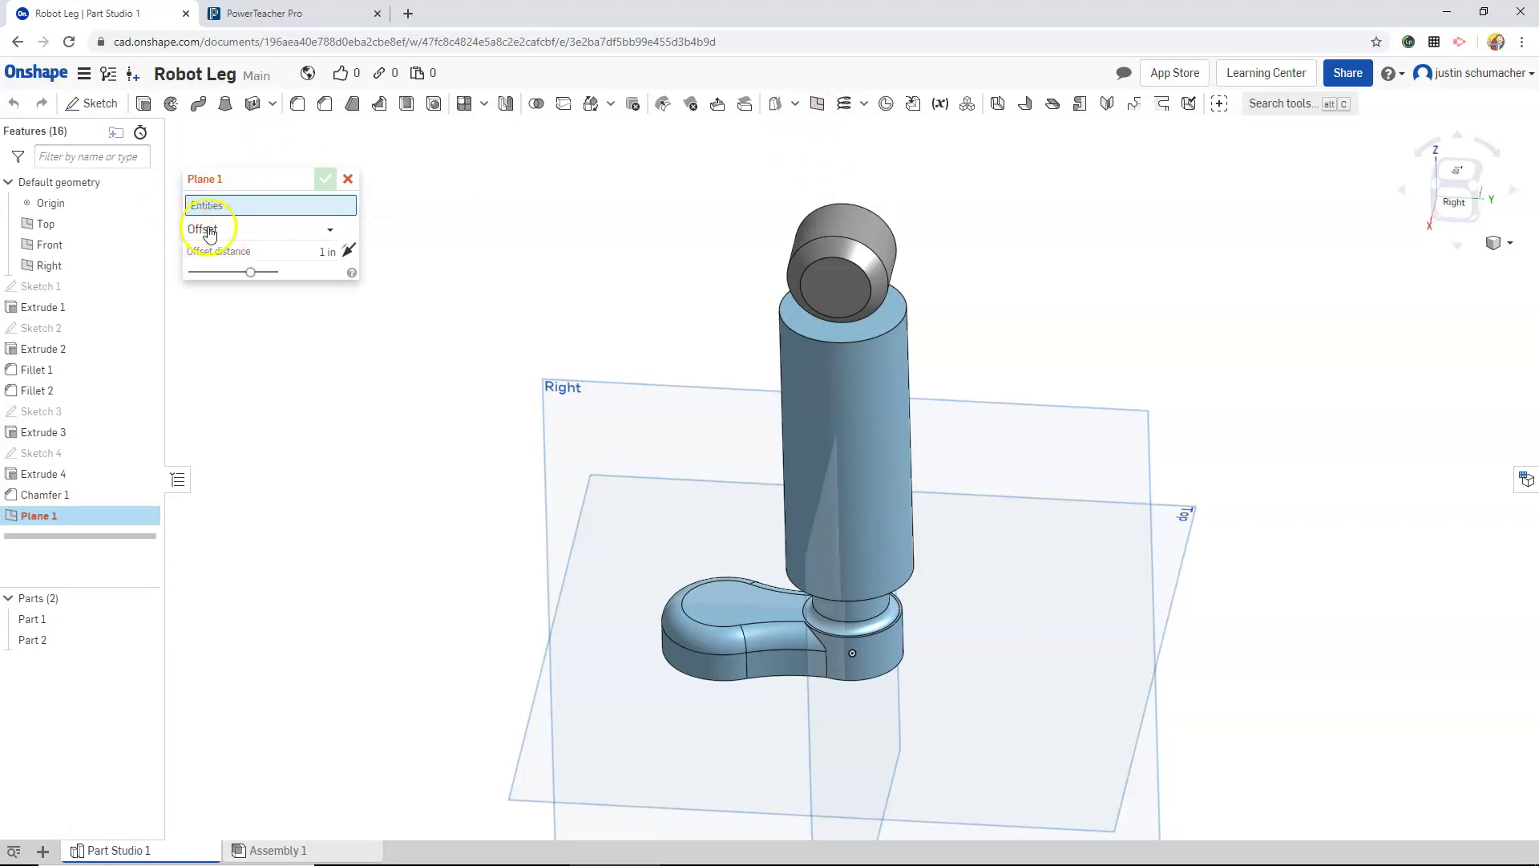
click(807, 324)
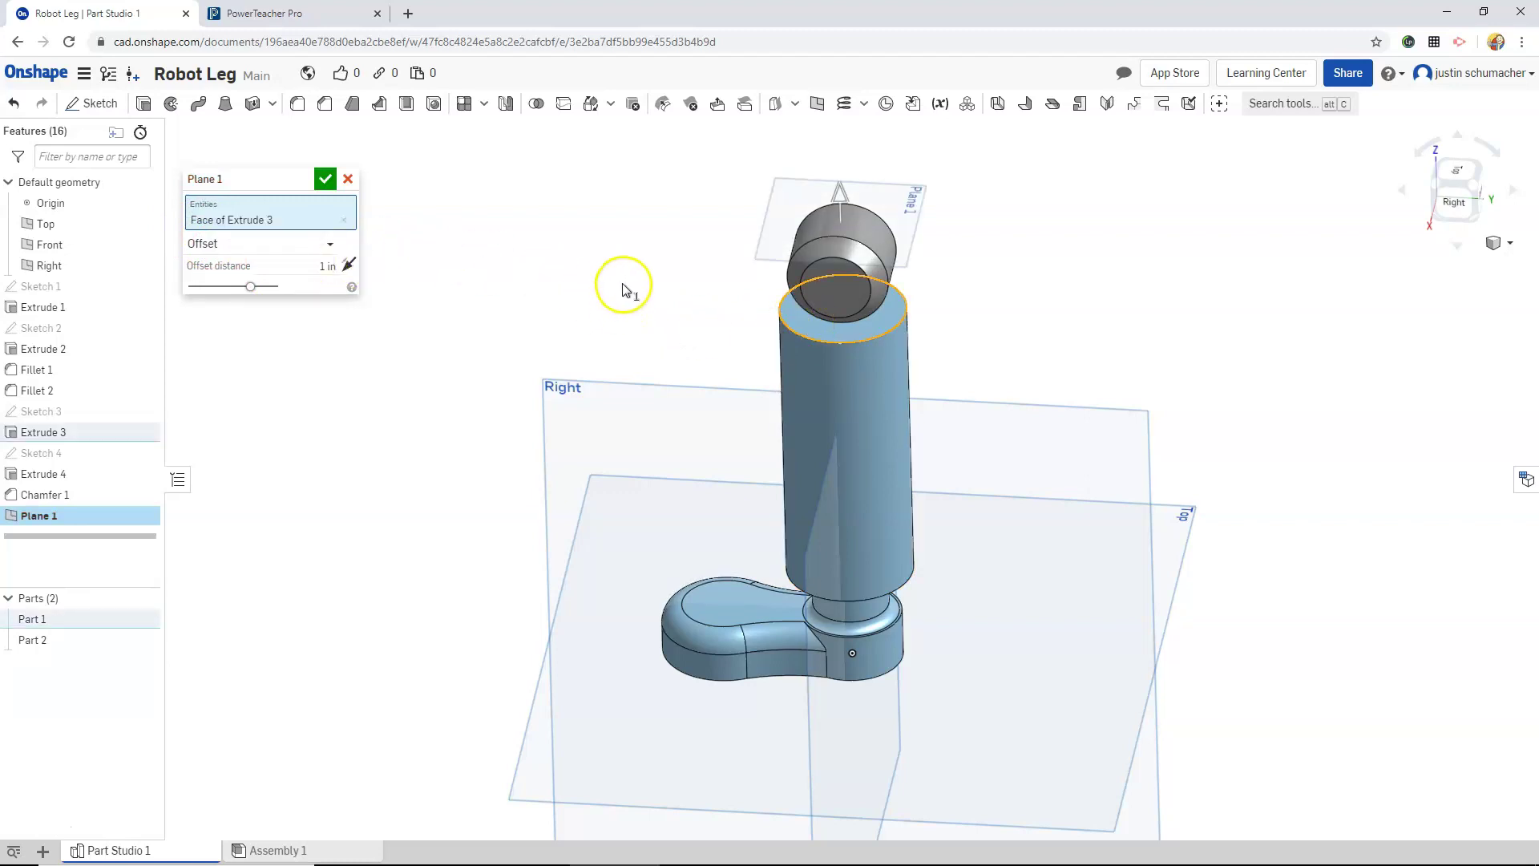
key(Up)
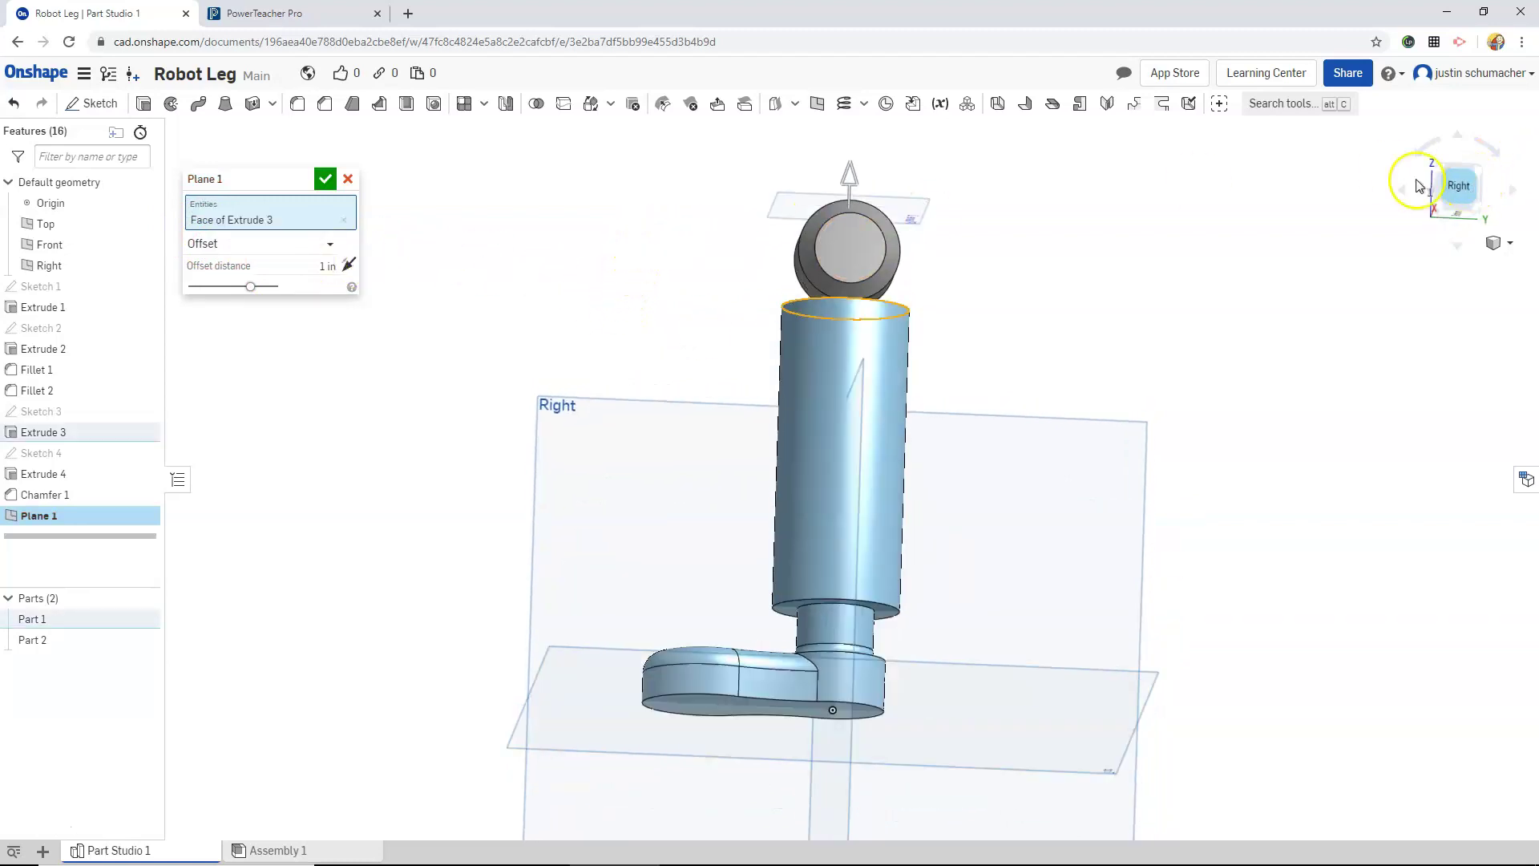
click(1459, 185)
scroll(914, 204, up, 6)
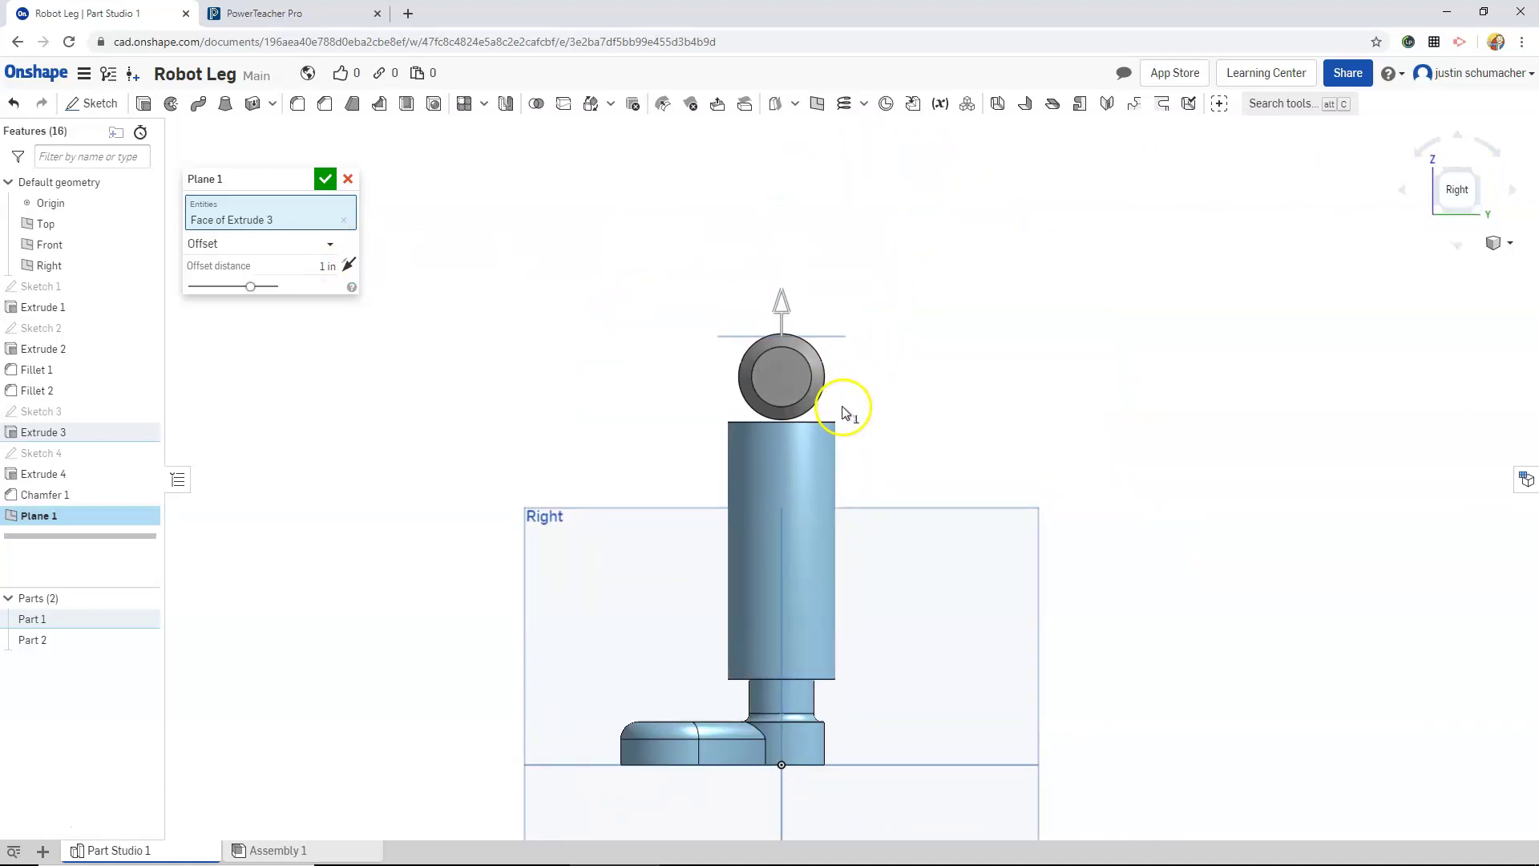
click(303, 269)
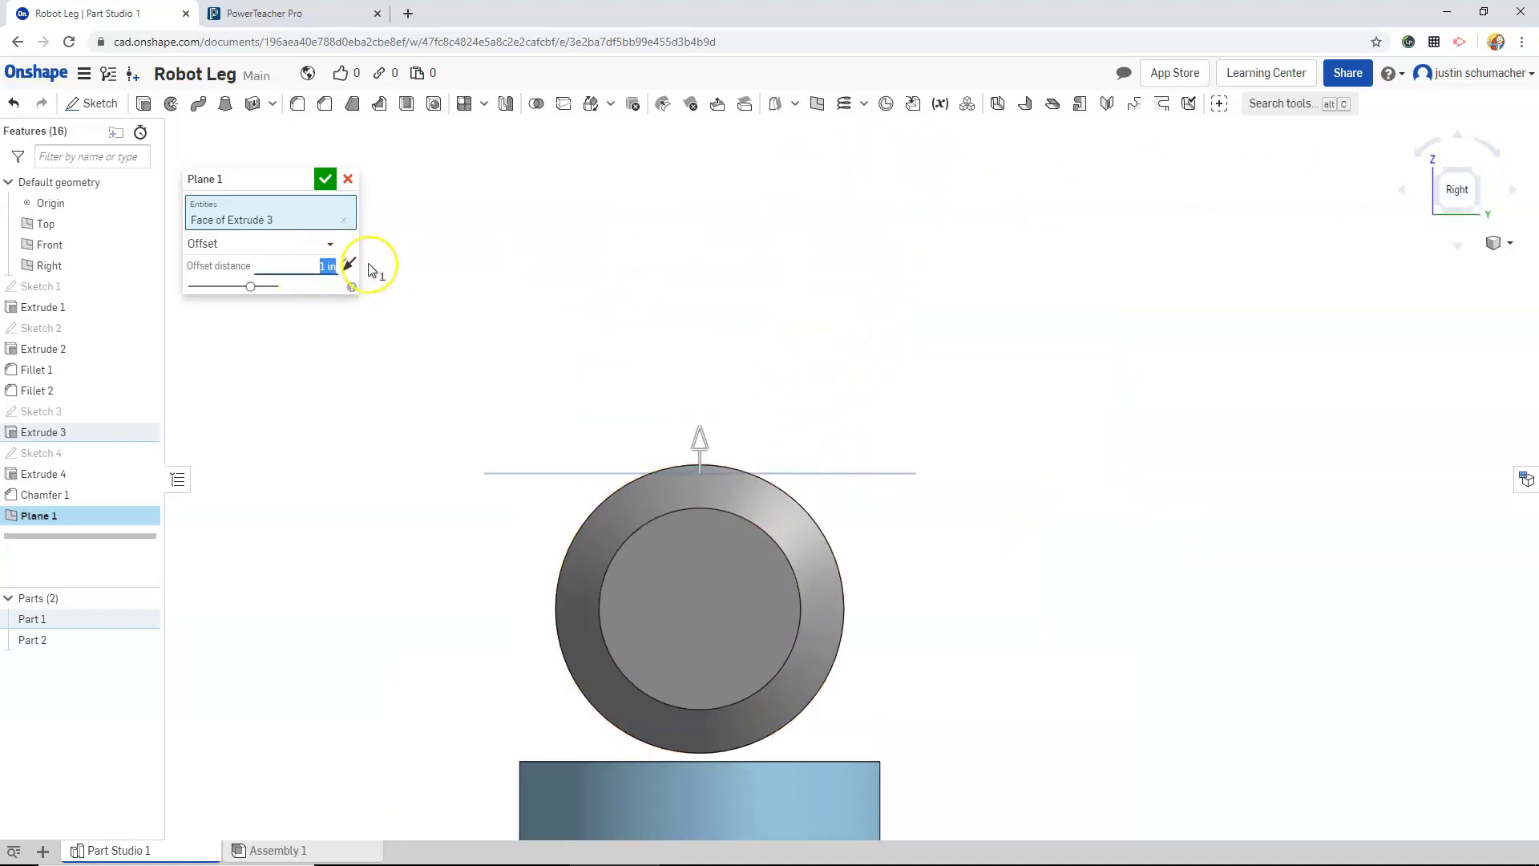
key(Return)
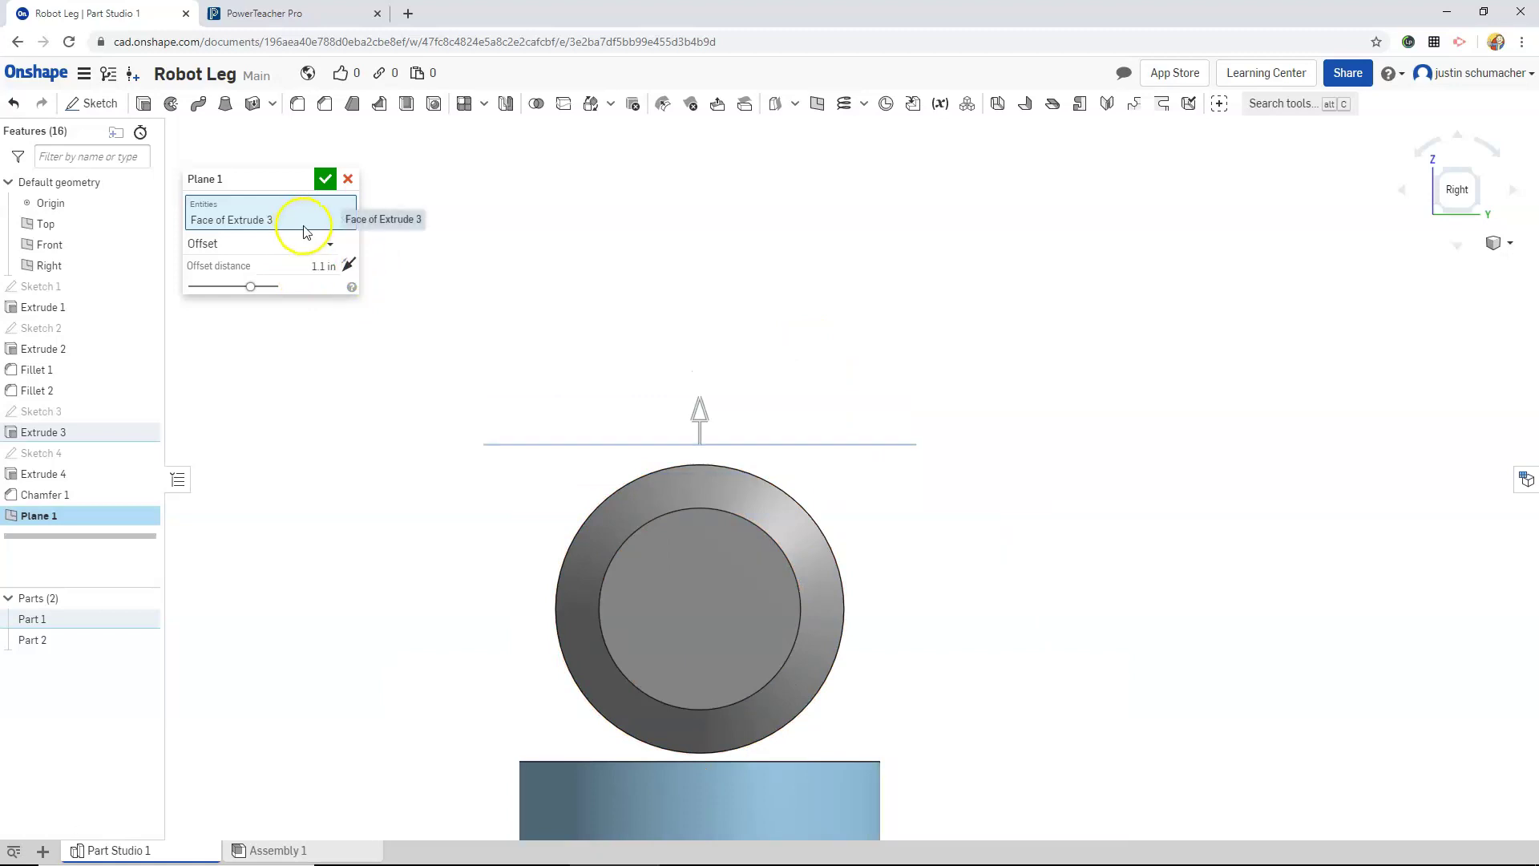
click(321, 269)
text(.1)
key(Return)
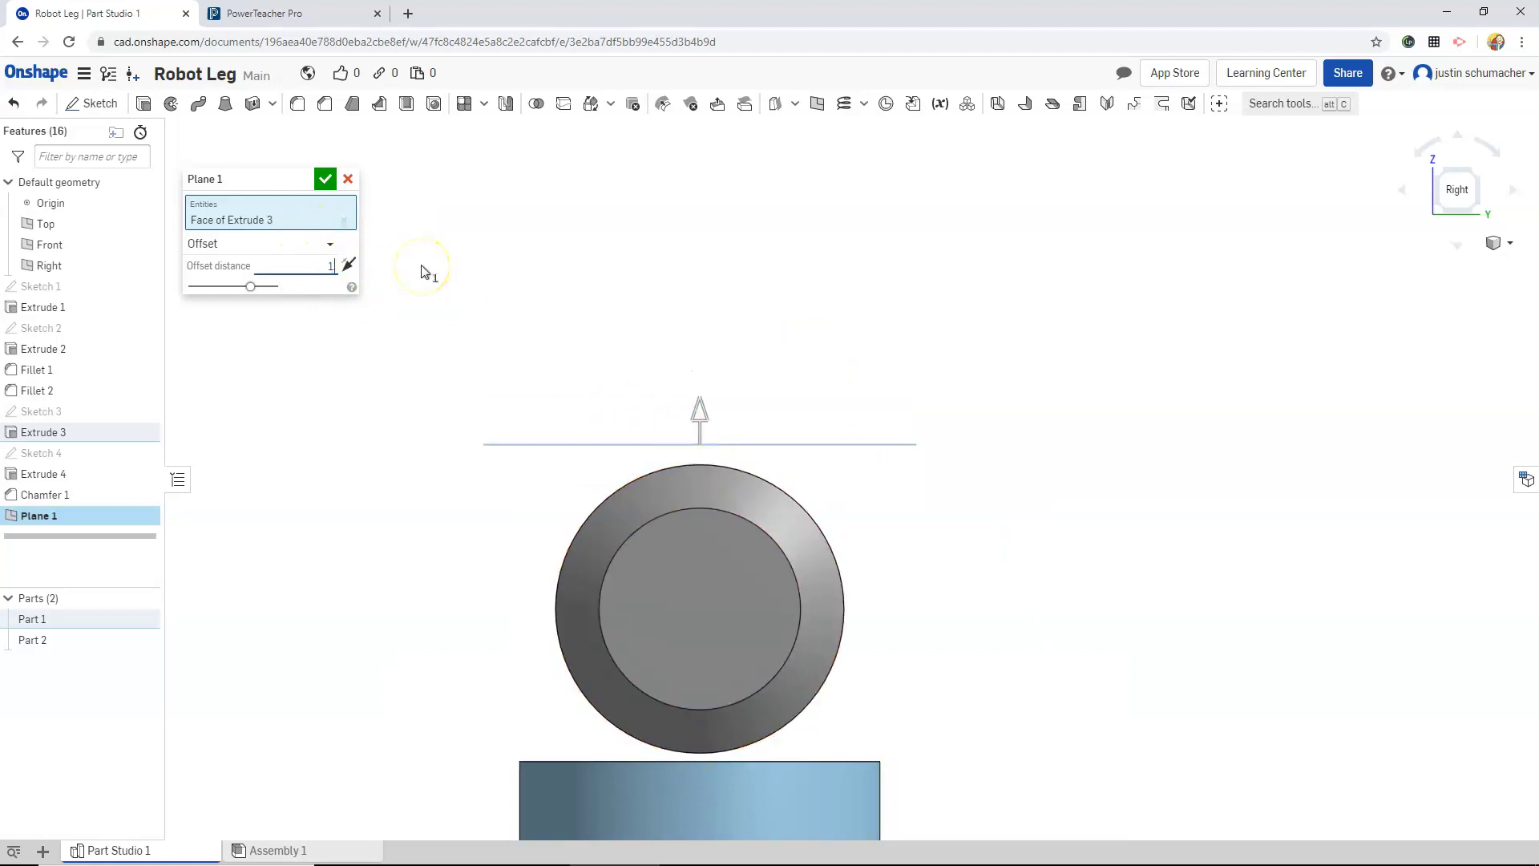
click(326, 178)
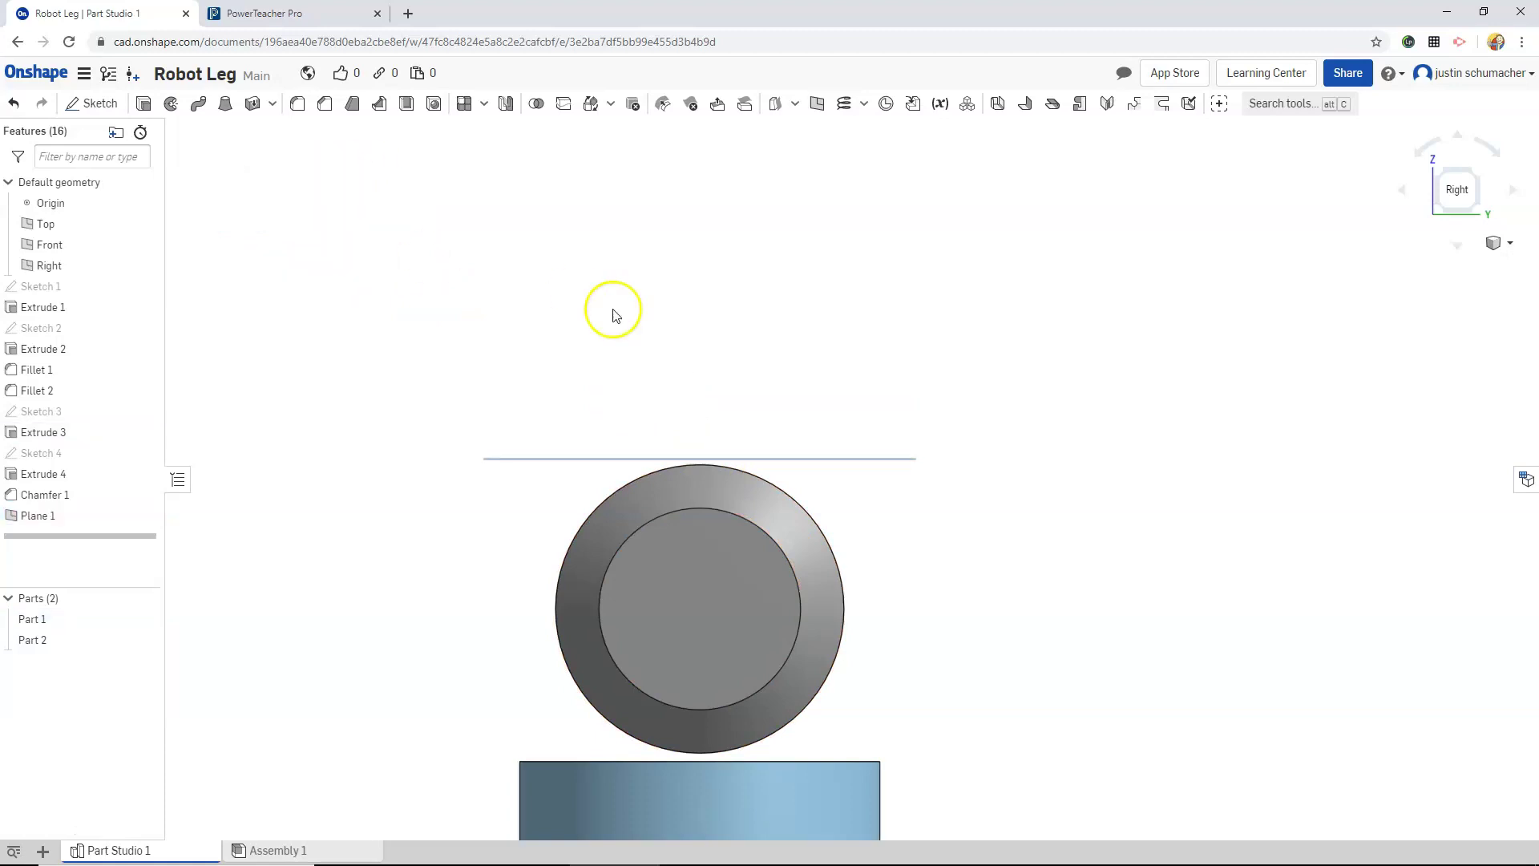
- Select Plane 1 and rotate the view to look straight down from the top
click(32, 518)
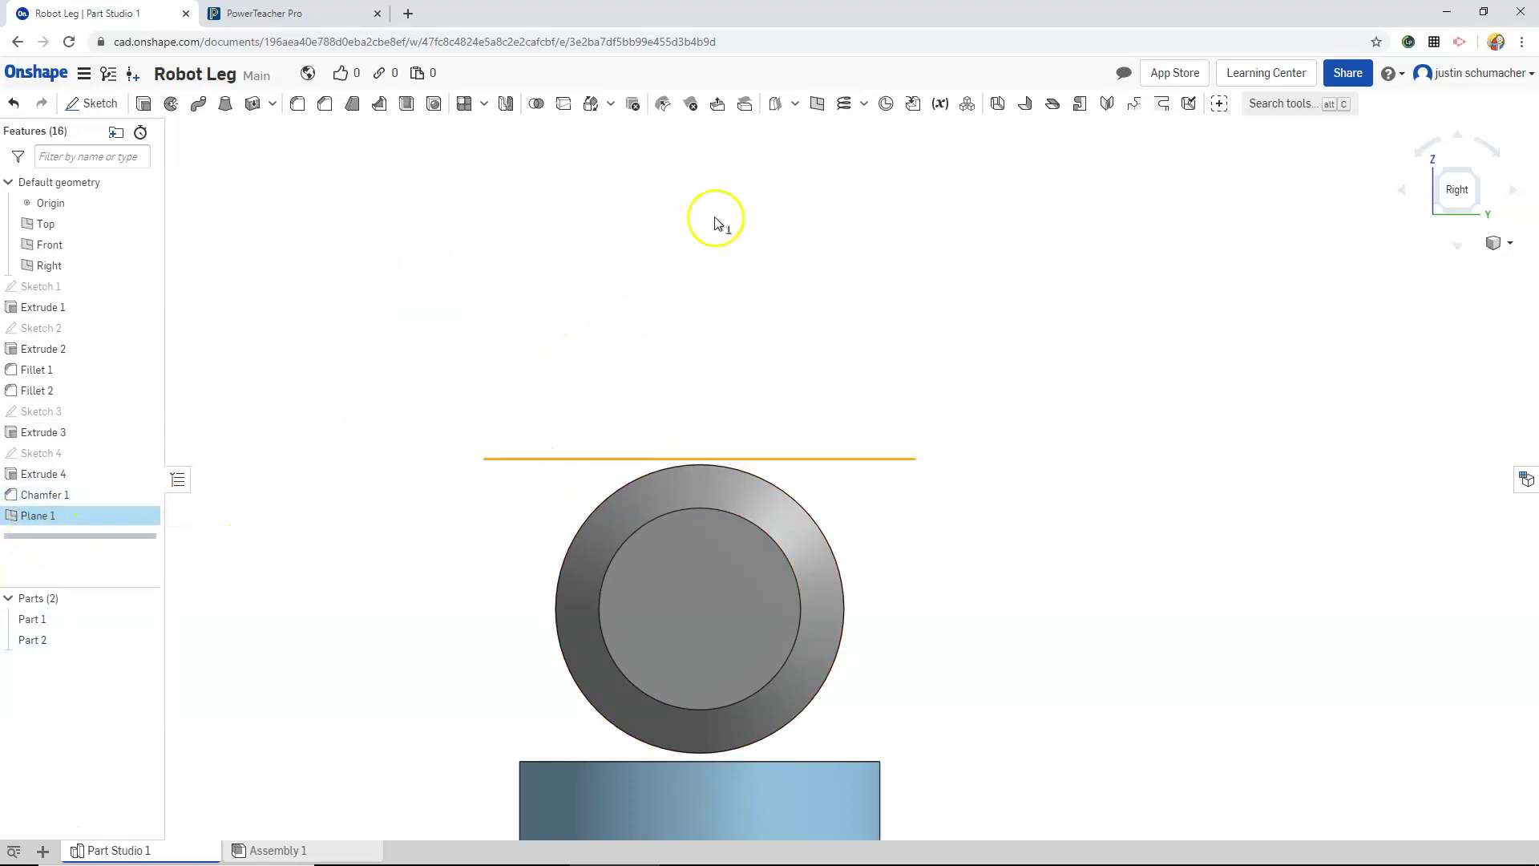
click(1458, 138)
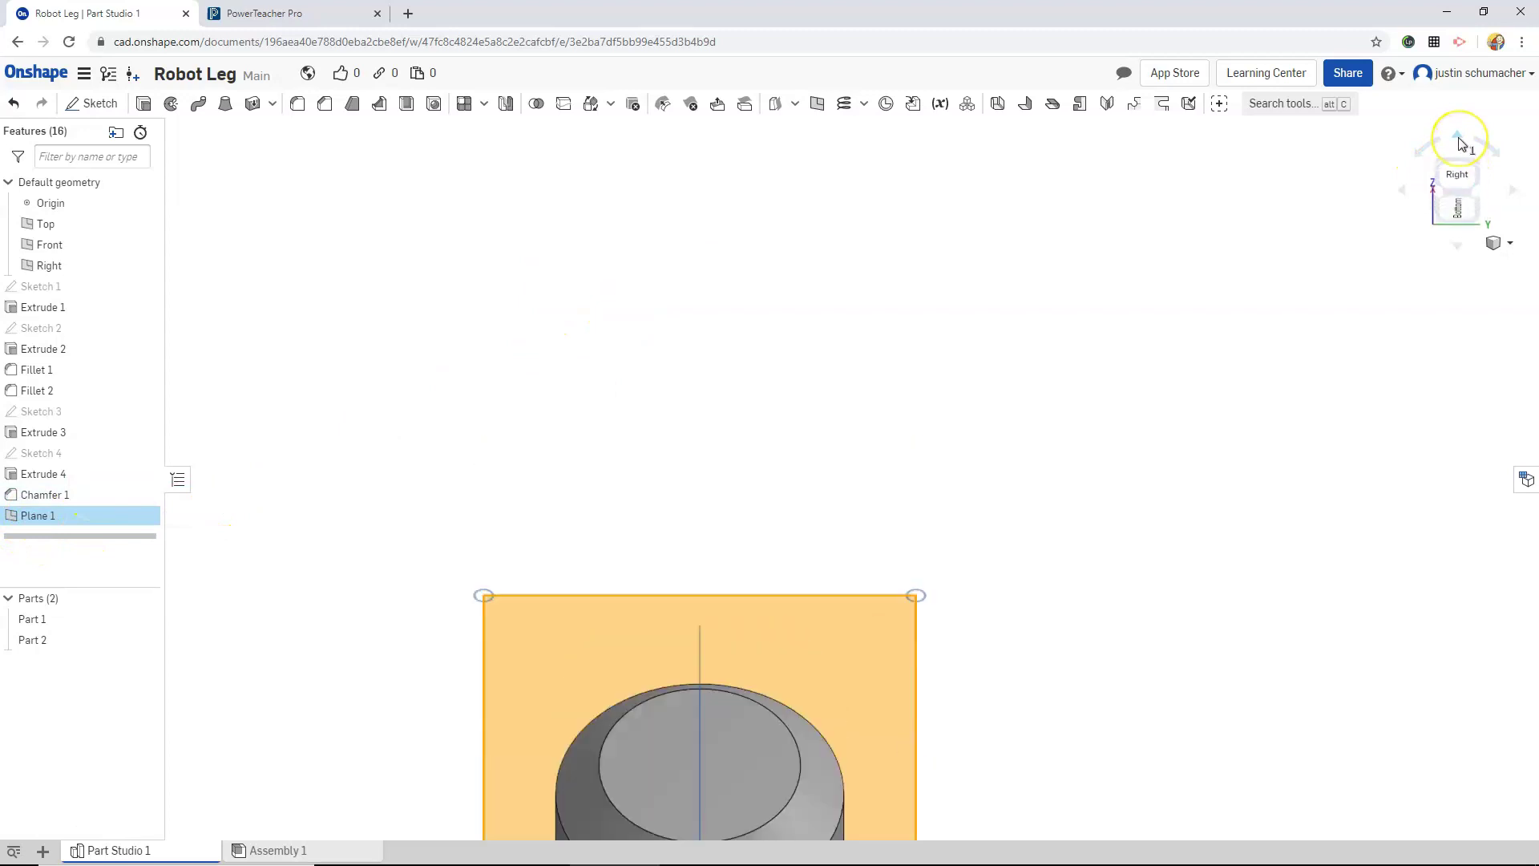
click(1458, 249)
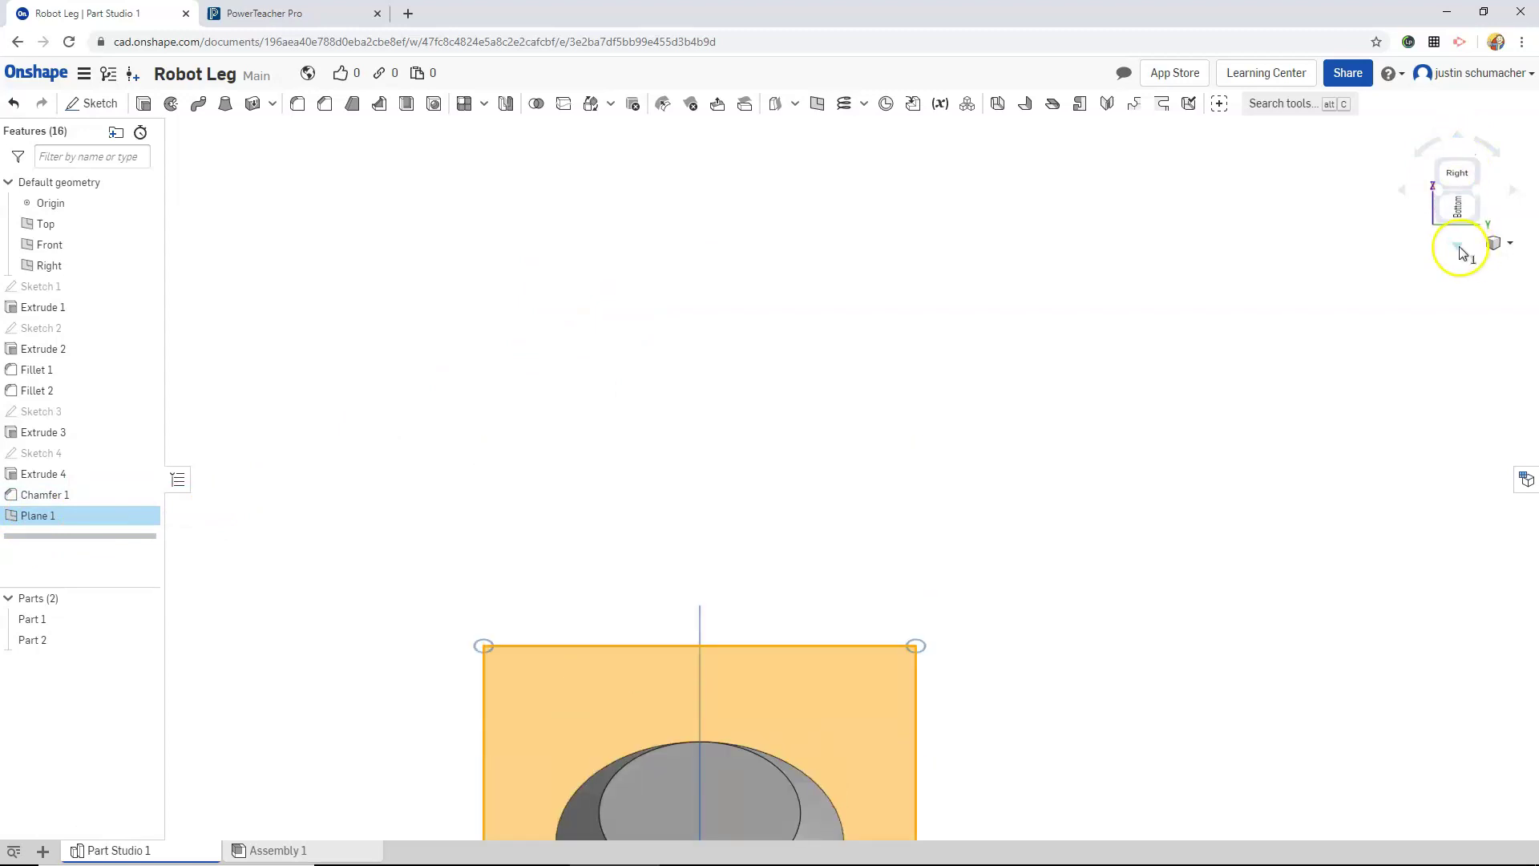
click(1458, 250)
click(1457, 173)
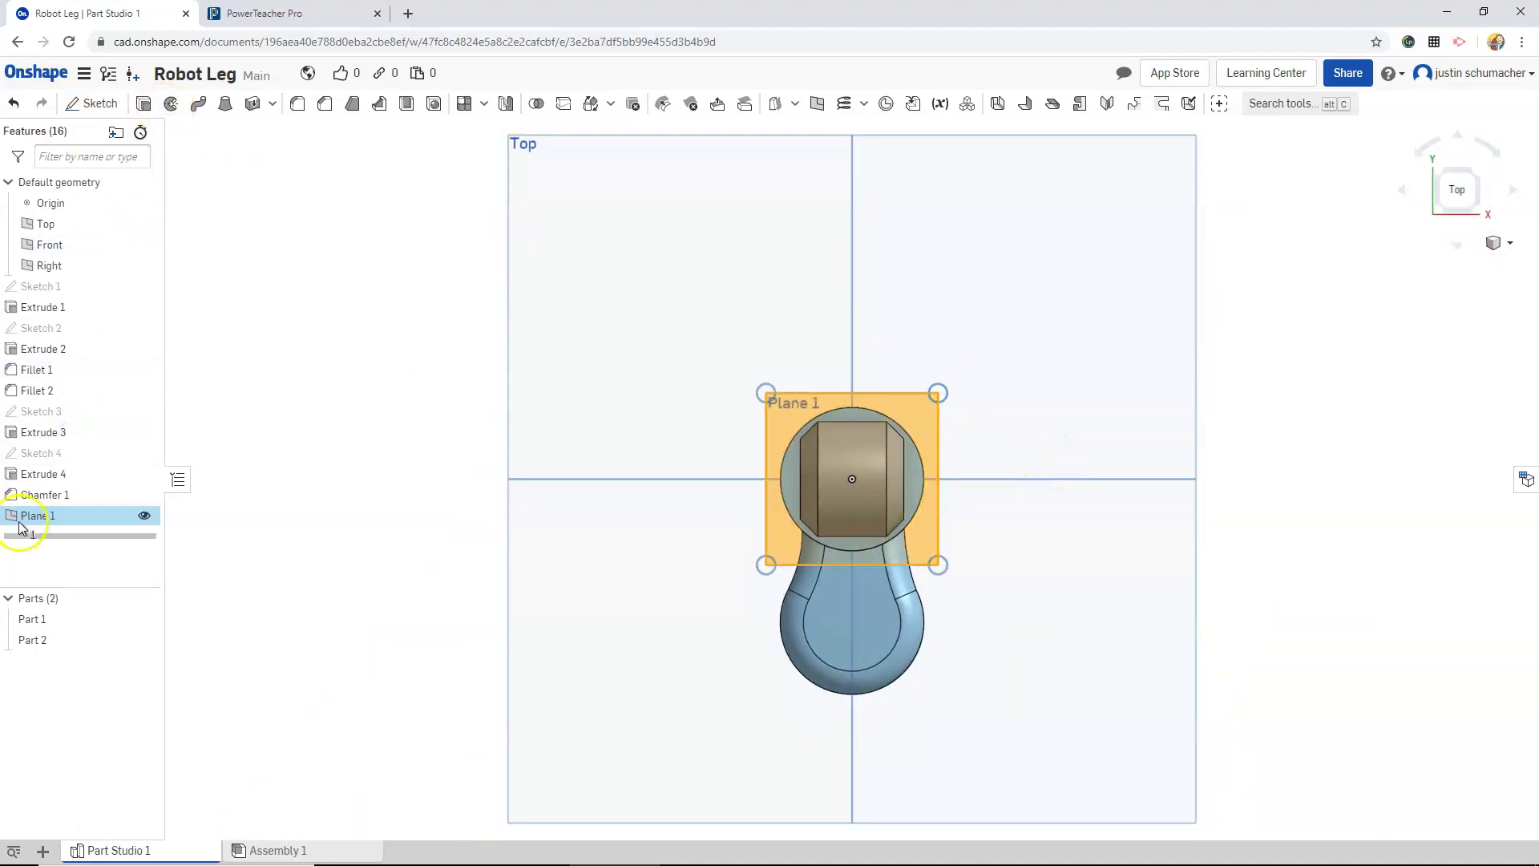
- Sketch a 1.35 in diameter circle at the origin on Plane 1 and start extruding it
click(77, 104)
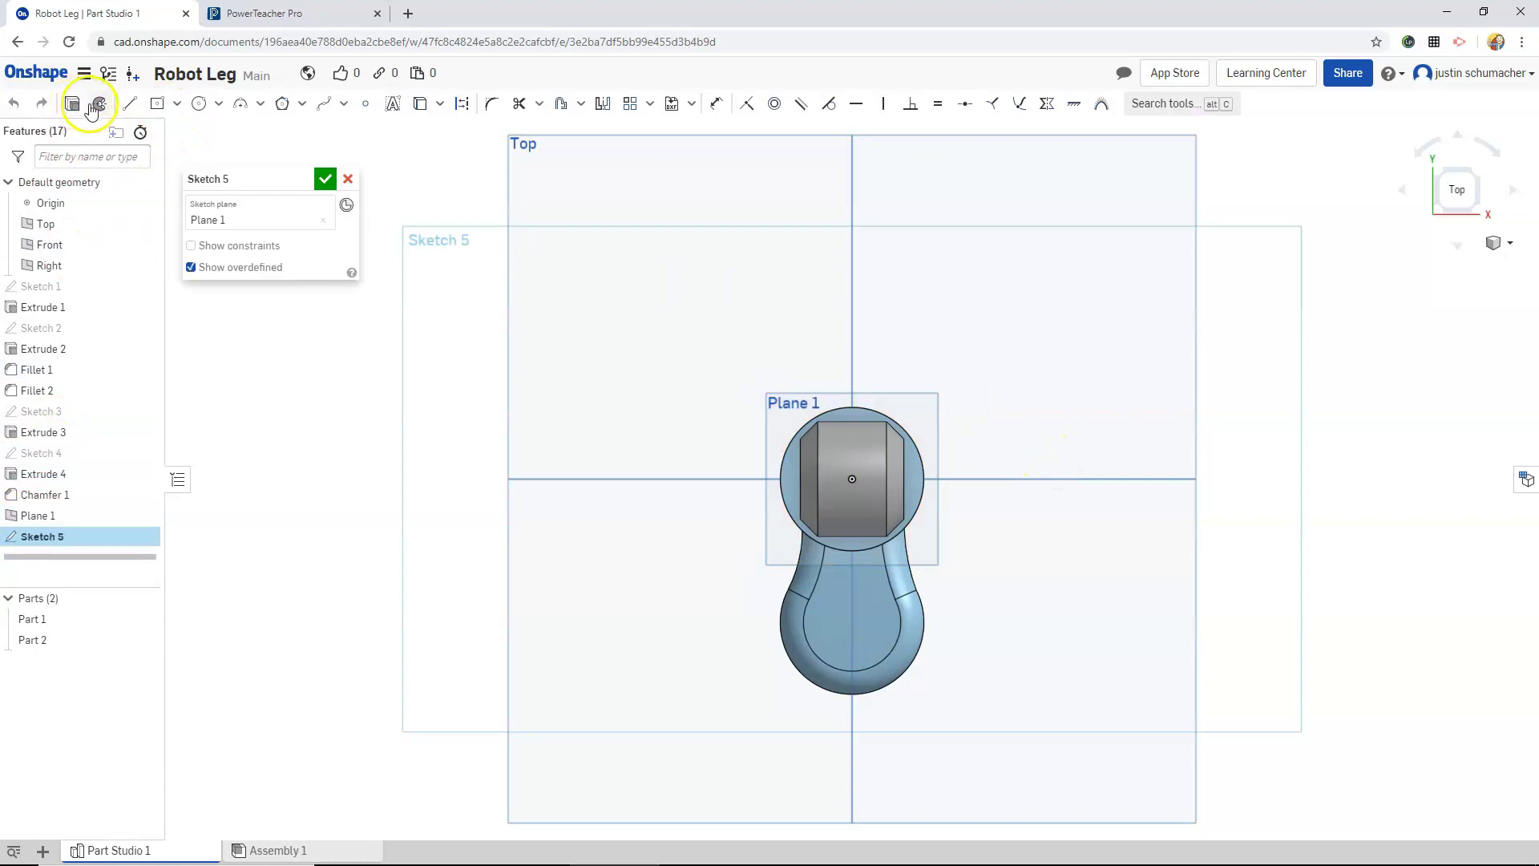
click(197, 104)
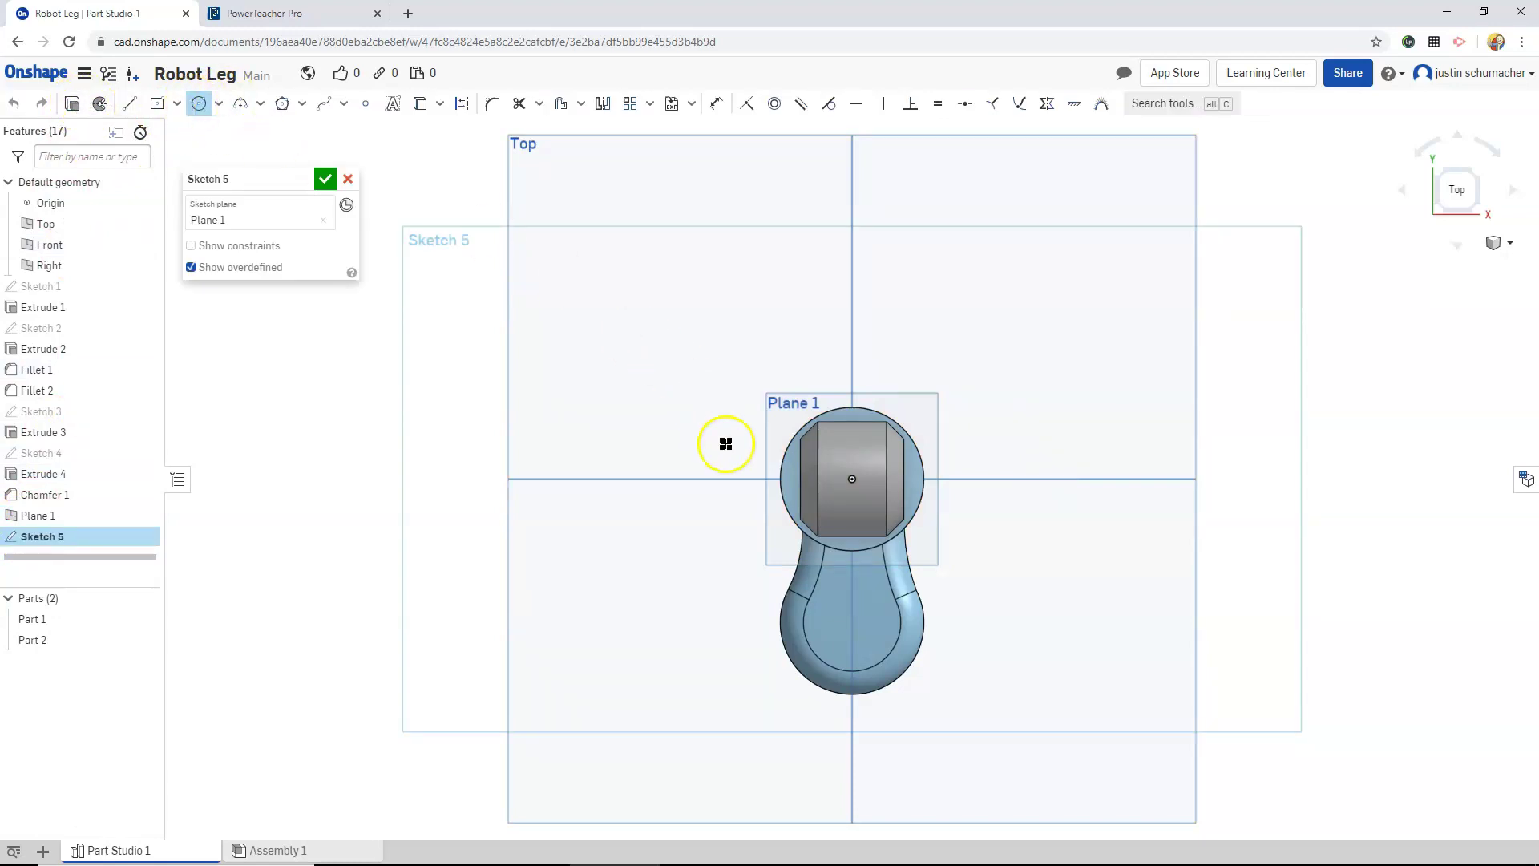
click(853, 479)
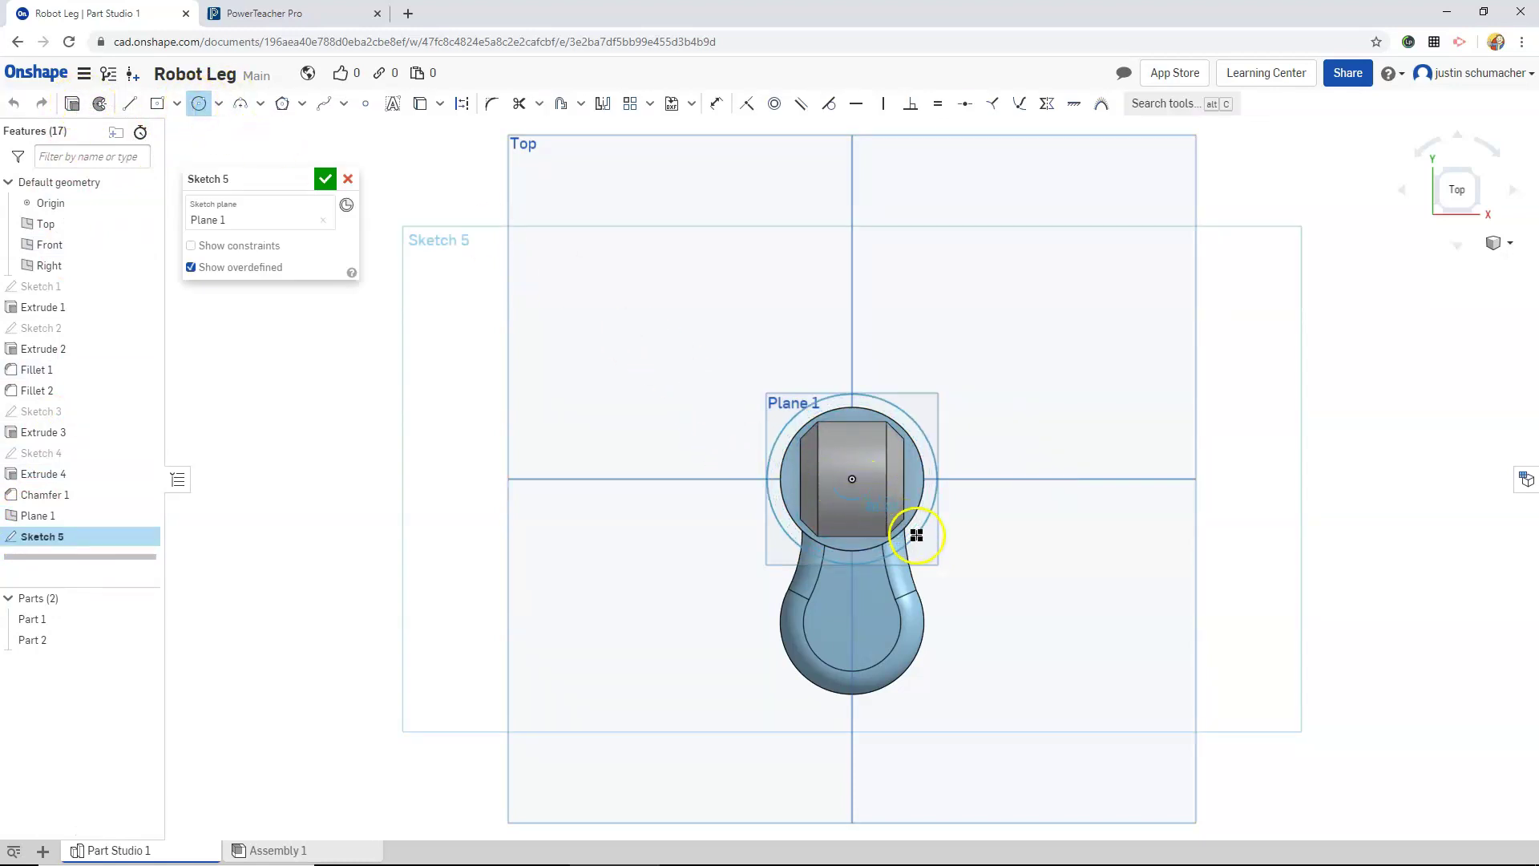
click(916, 534)
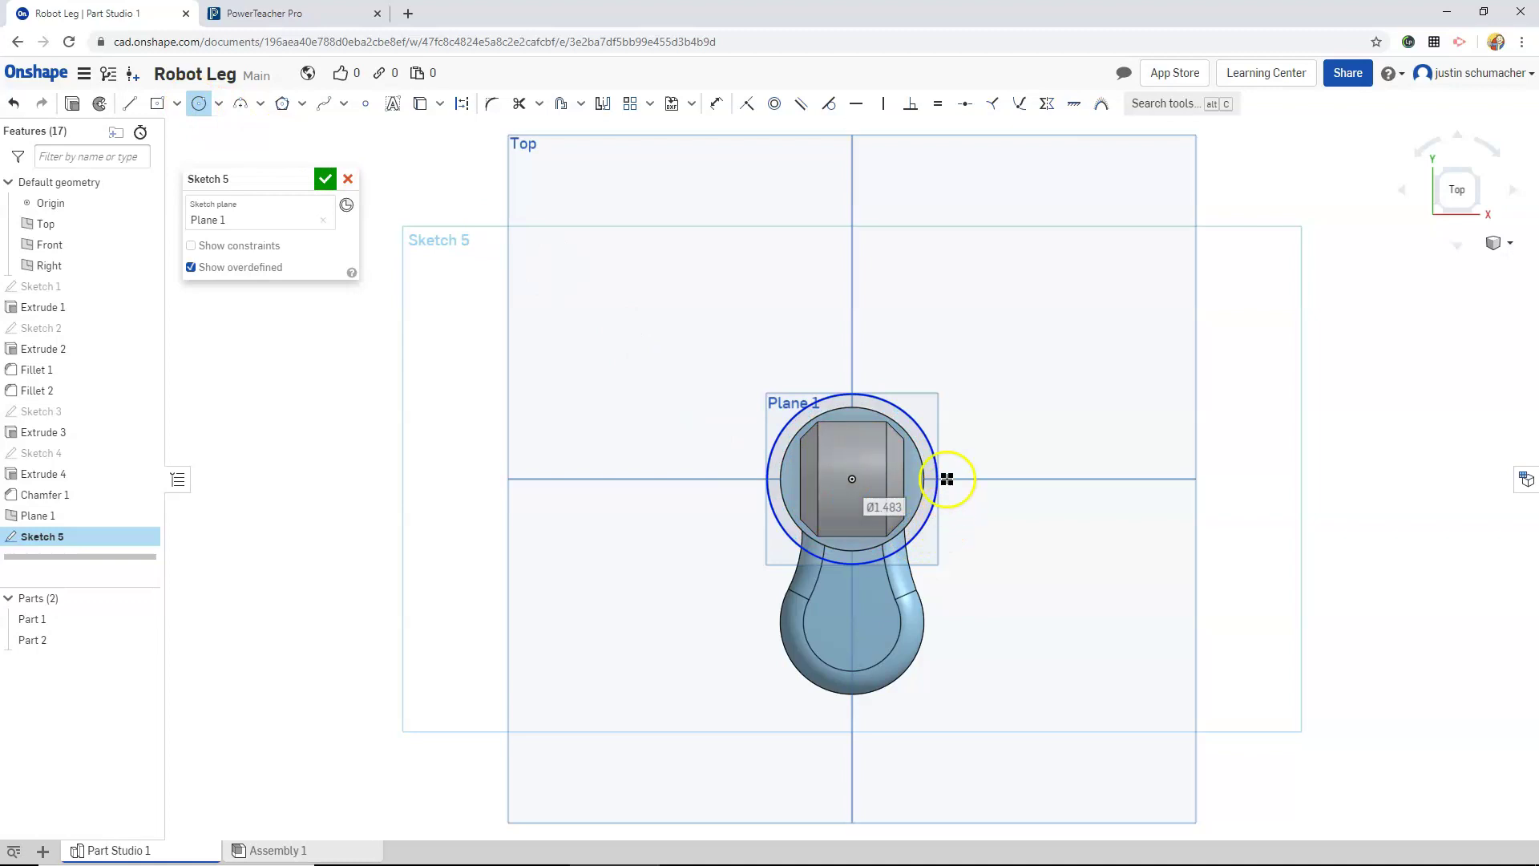
click(714, 104)
click(920, 425)
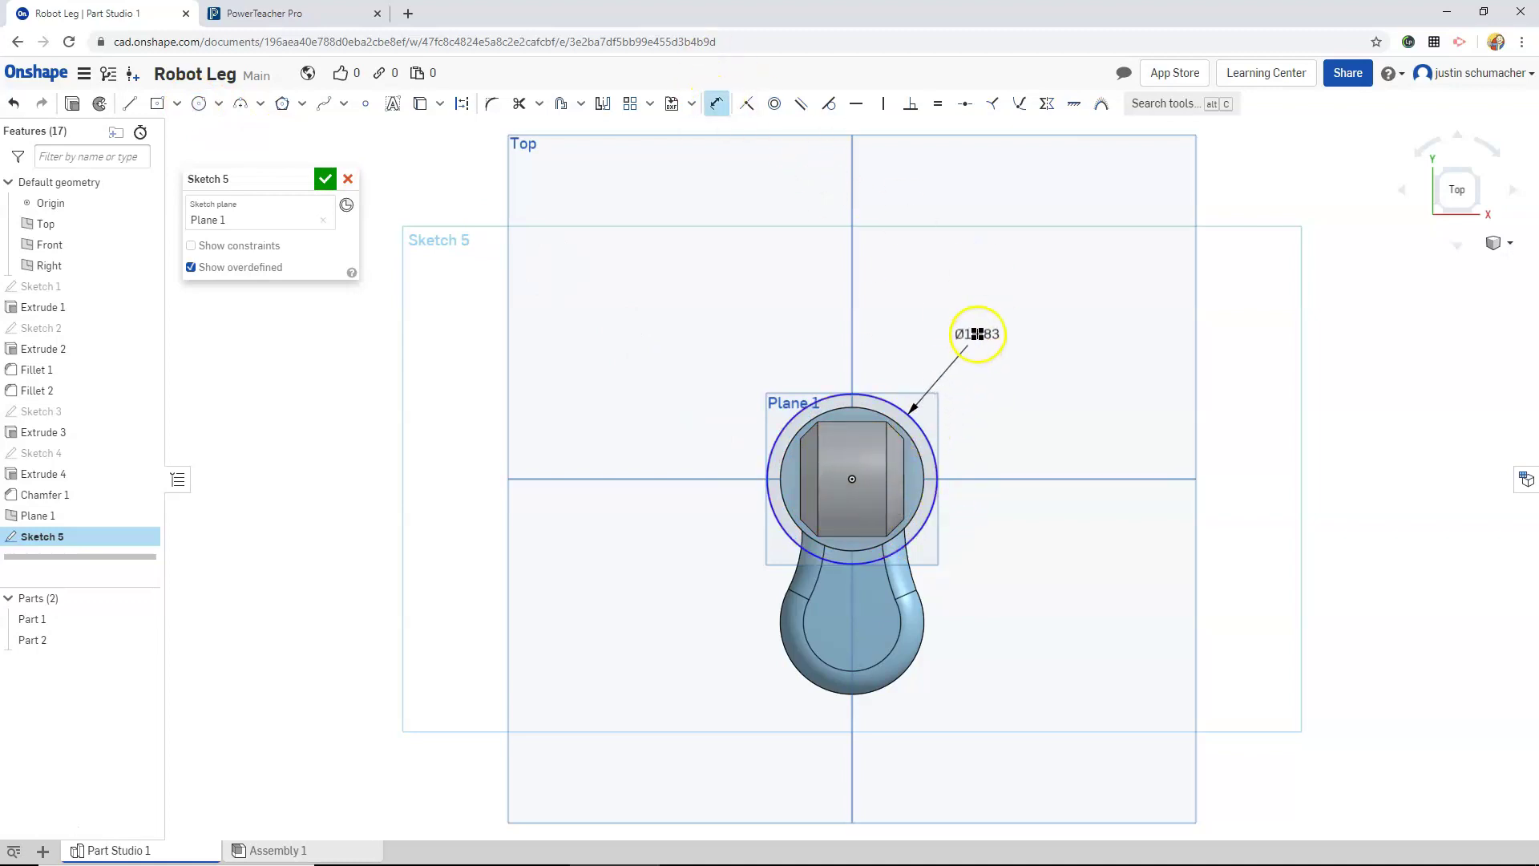
click(977, 332)
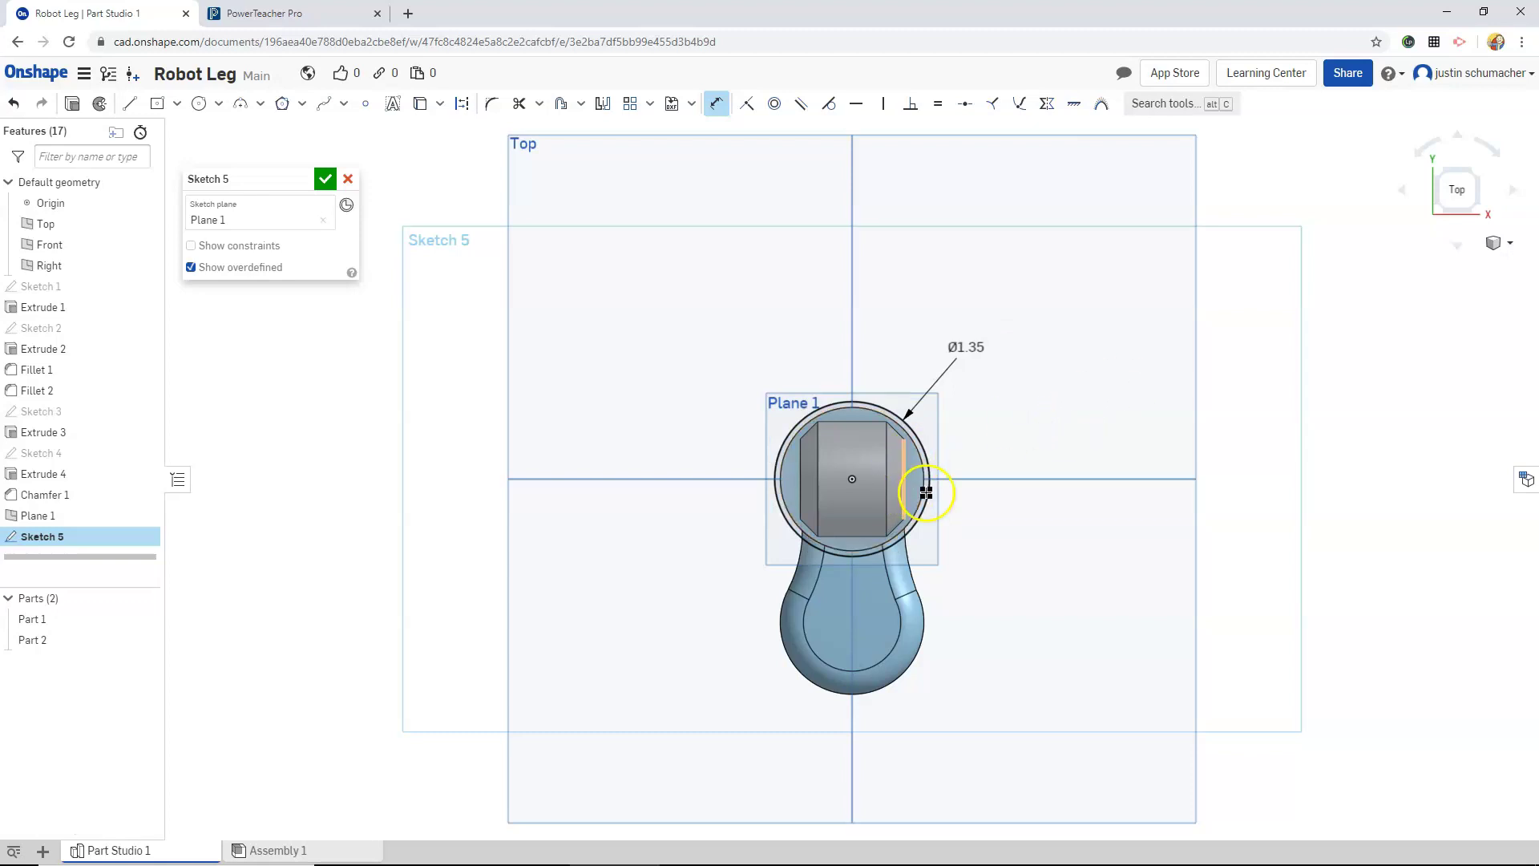
click(324, 179)
click(46, 535)
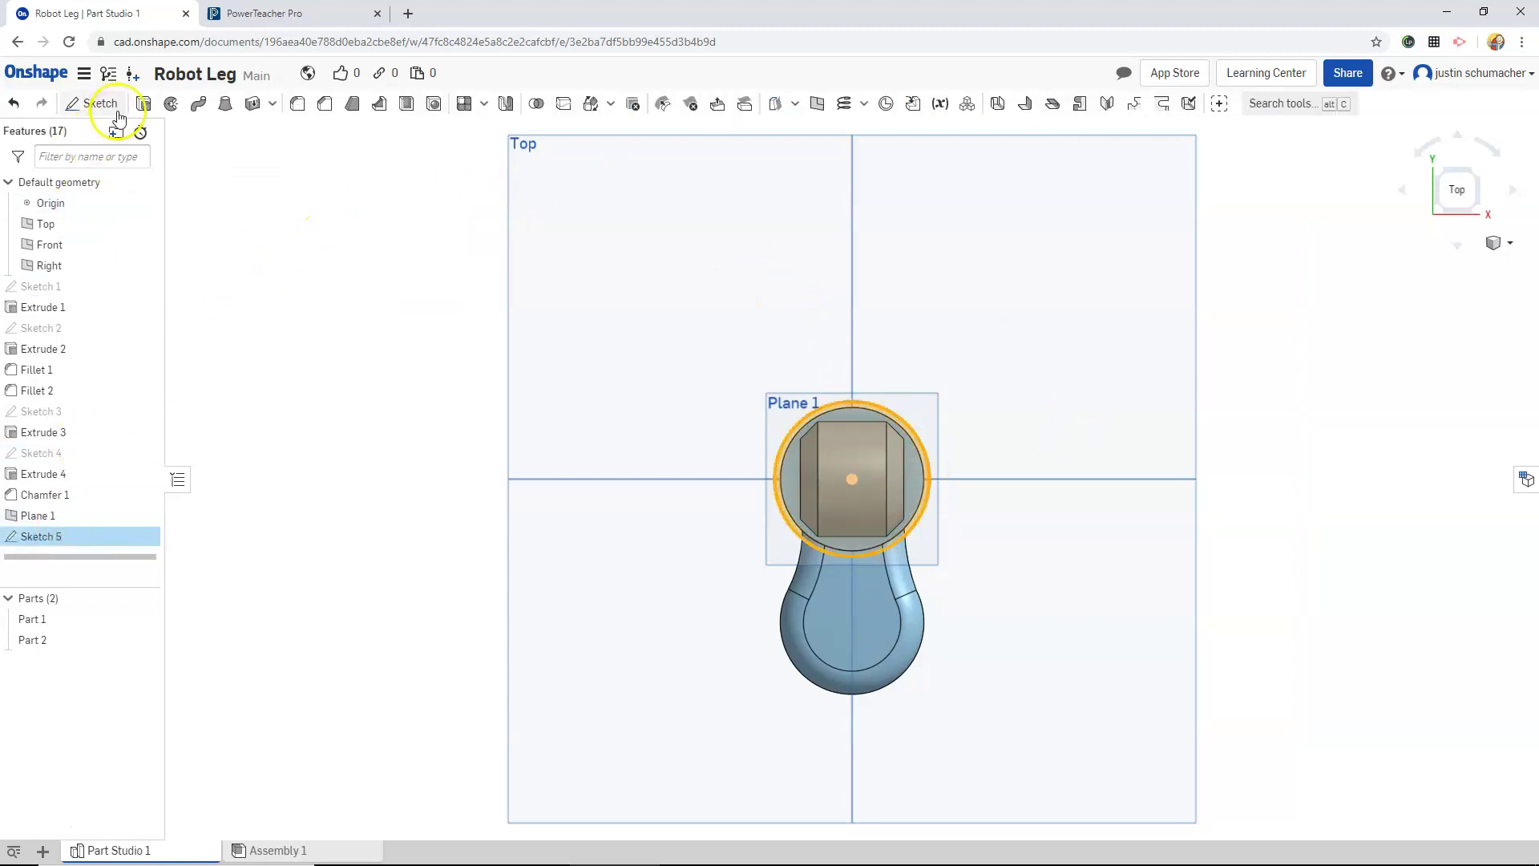
click(144, 104)
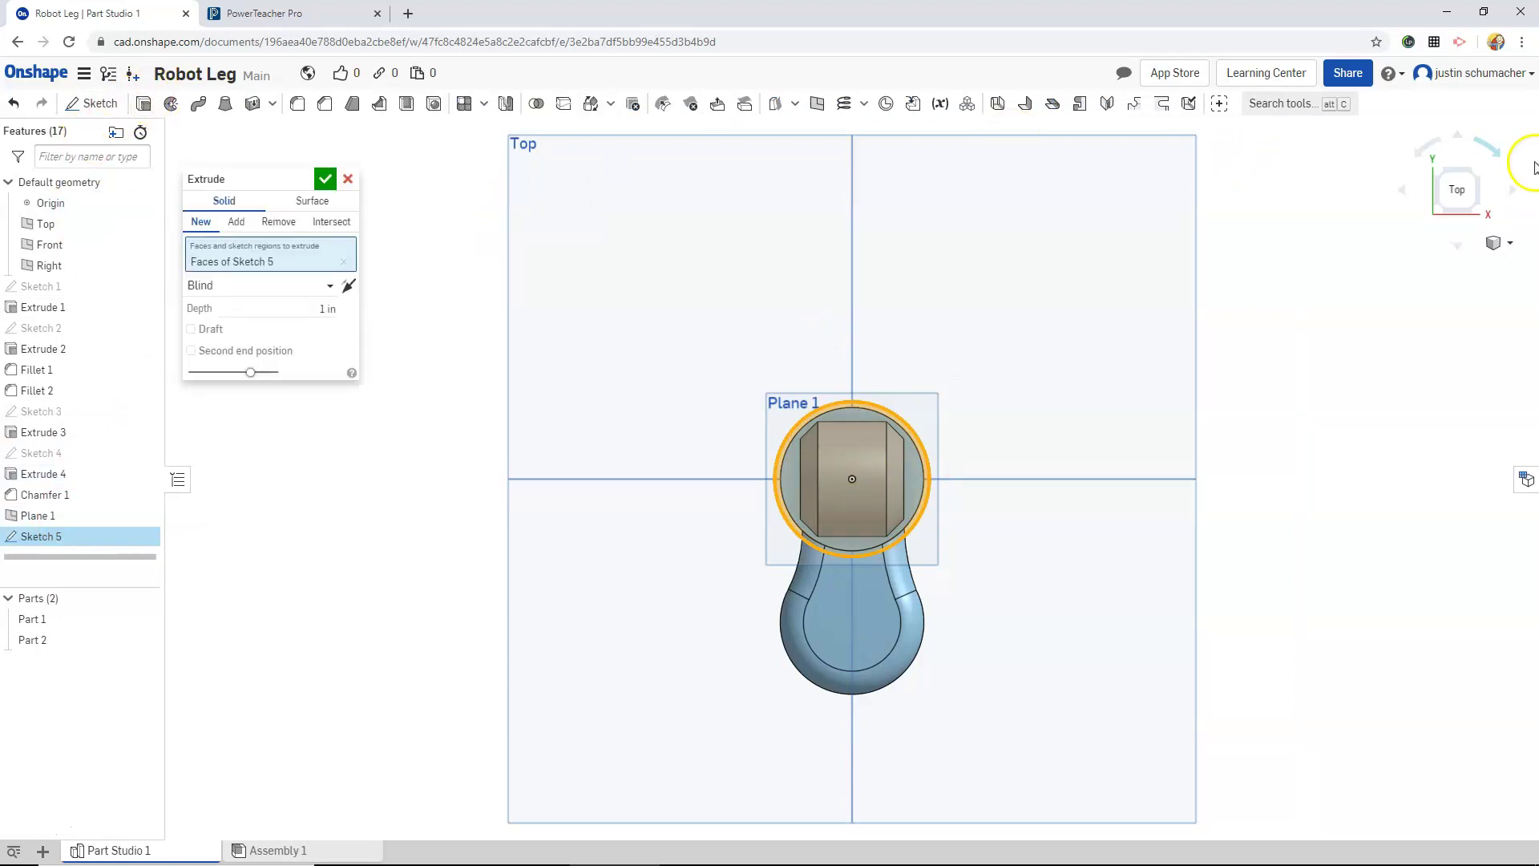
- Switch to isometric view and extrude the Ø1.35 circle 3.5 in into the upper-leg cylinder
click(1506, 242)
click(1418, 263)
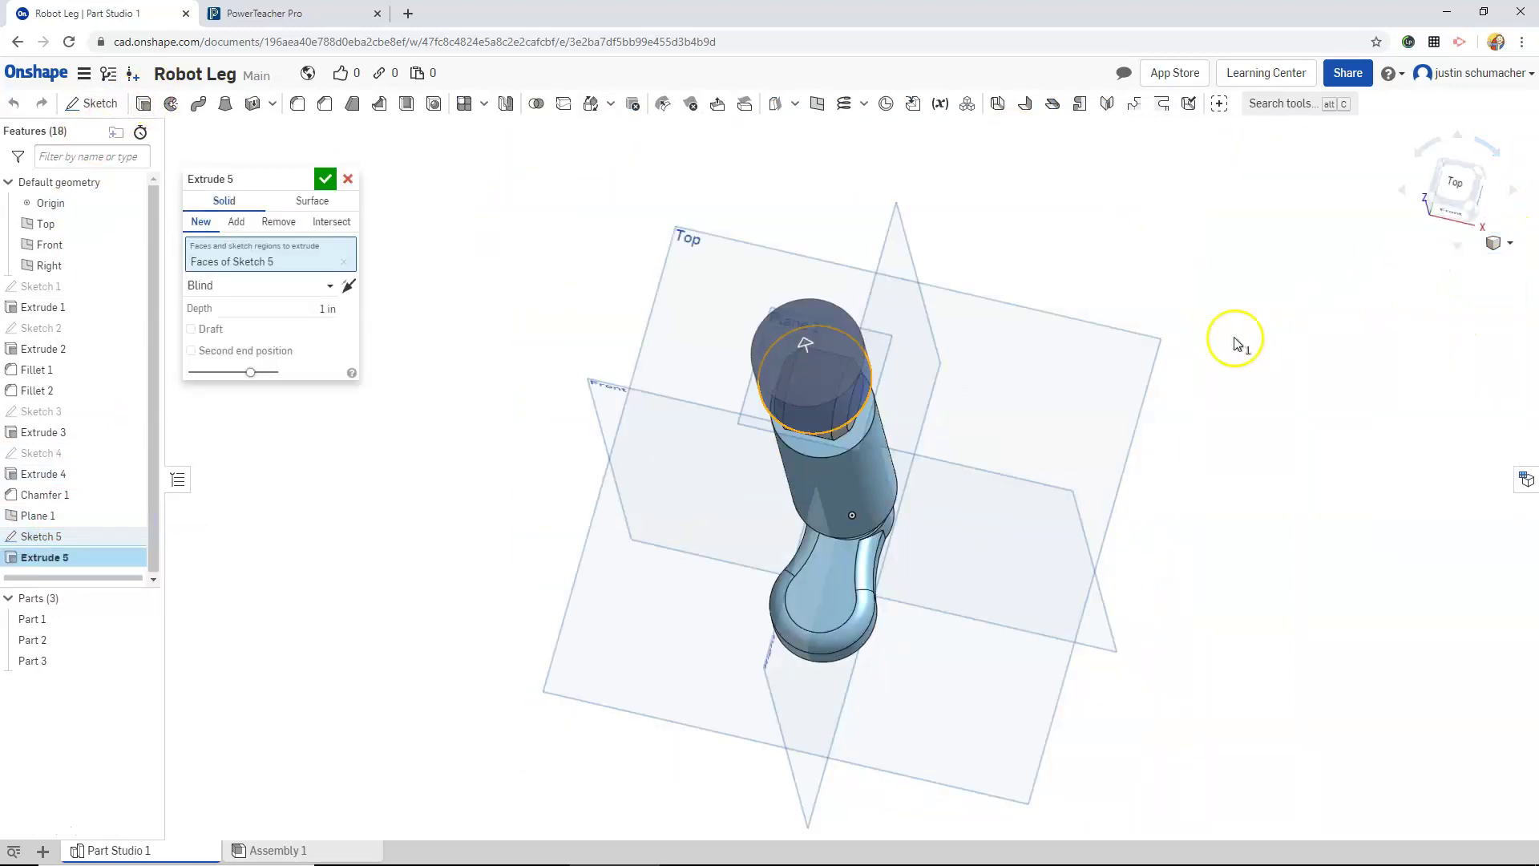
click(321, 307)
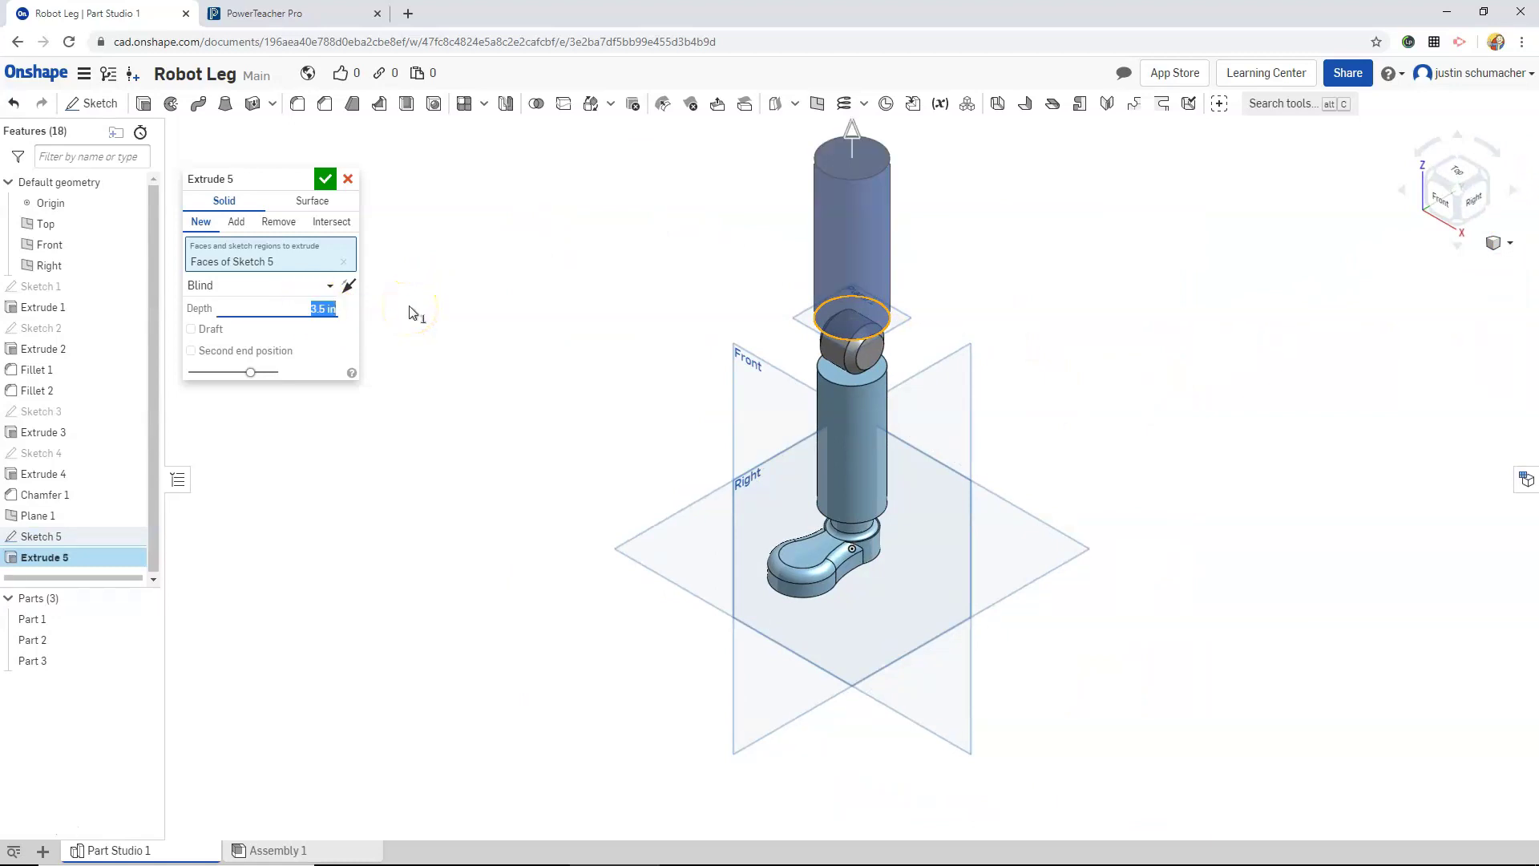
click(325, 178)
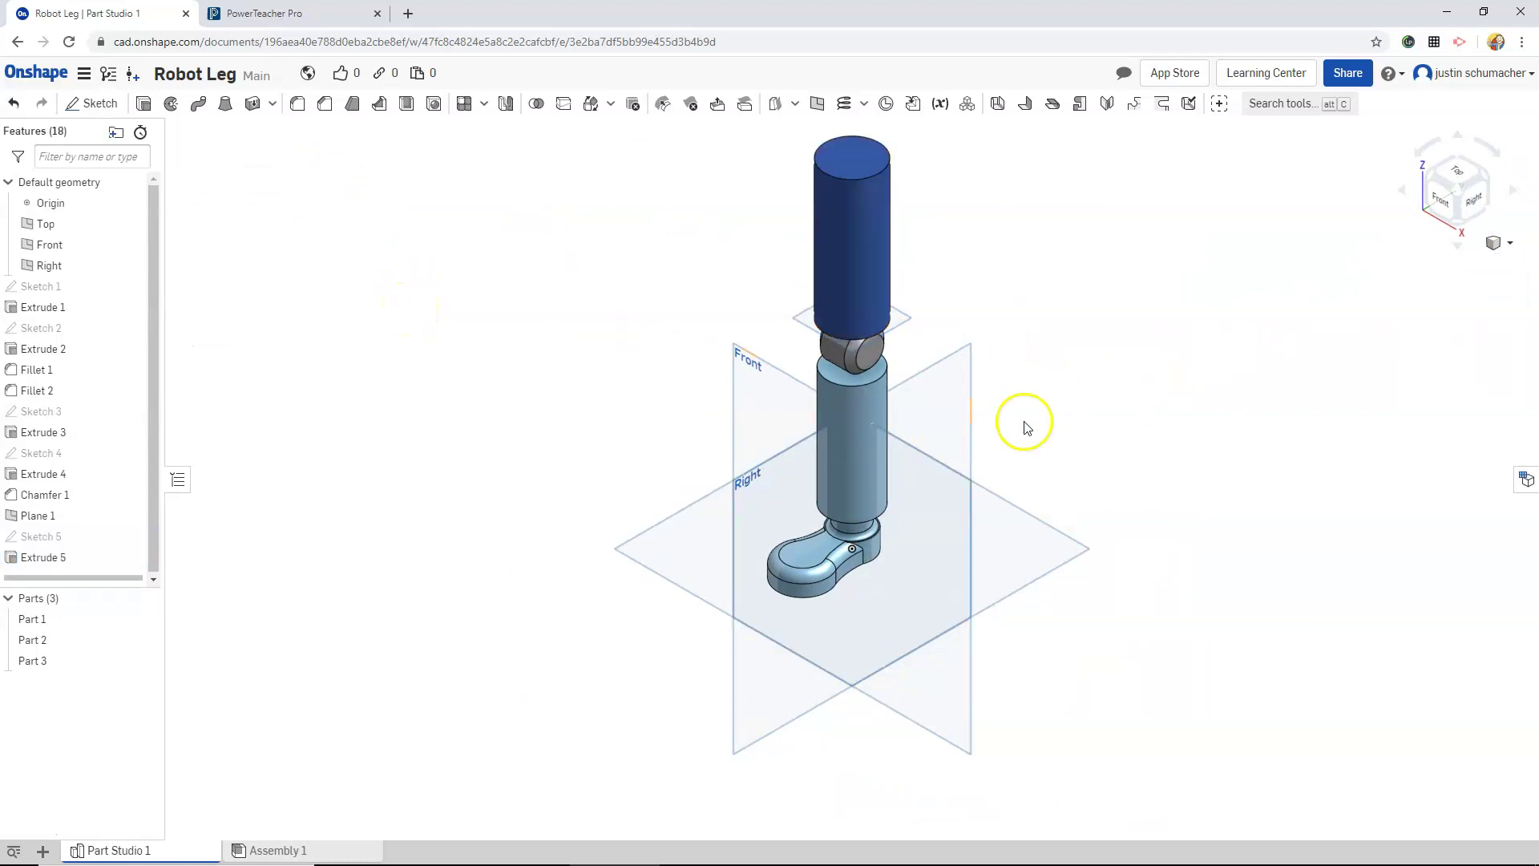
right_drag(1024, 423, 1020, 390)
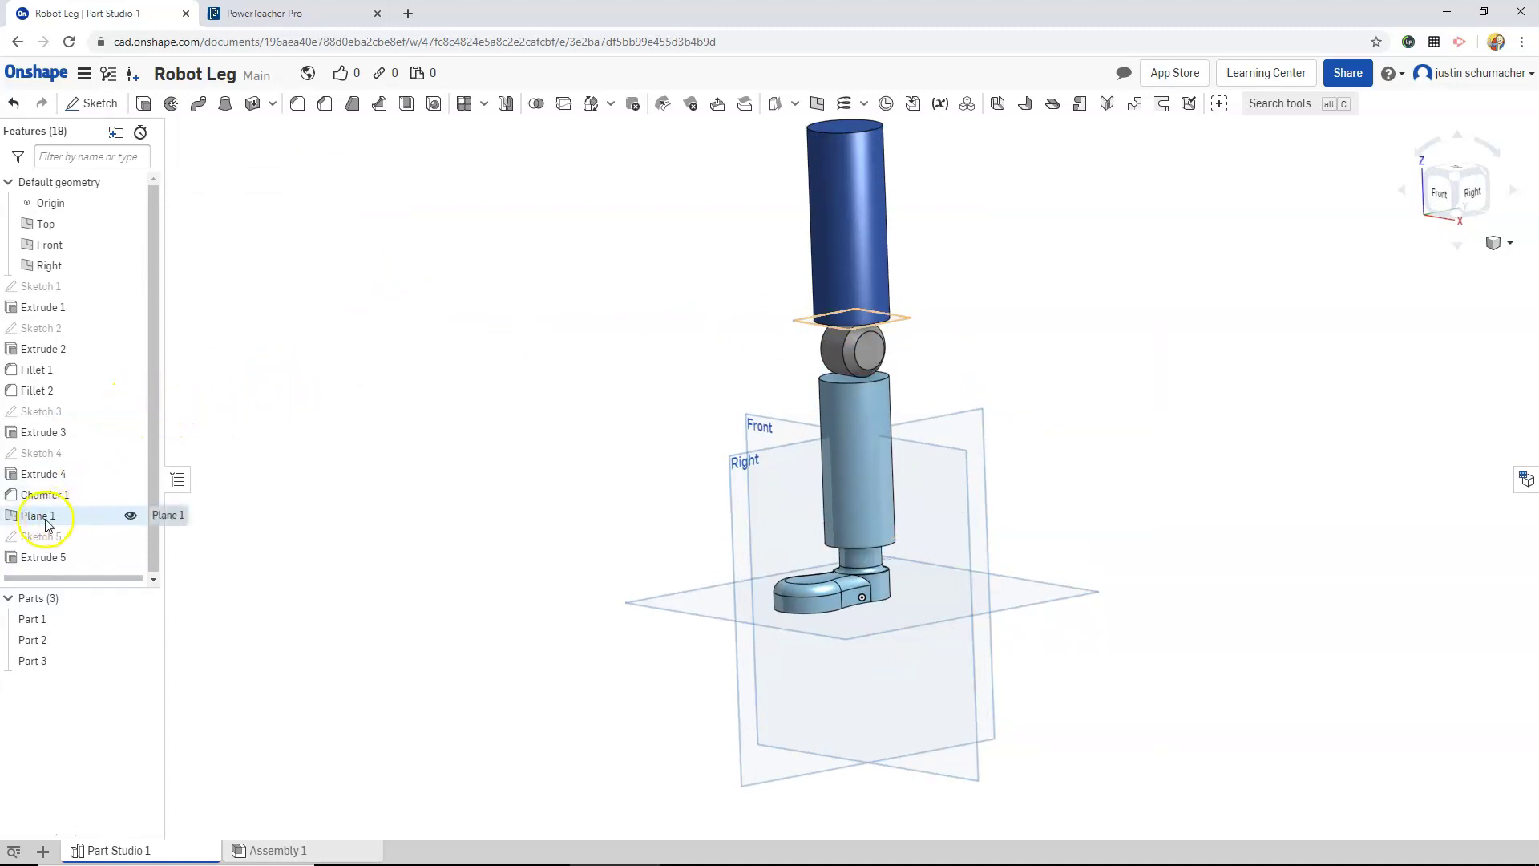
- Hide Plane 1, Right and Front planes, then return to a zoomed-in isometric view
click(130, 516)
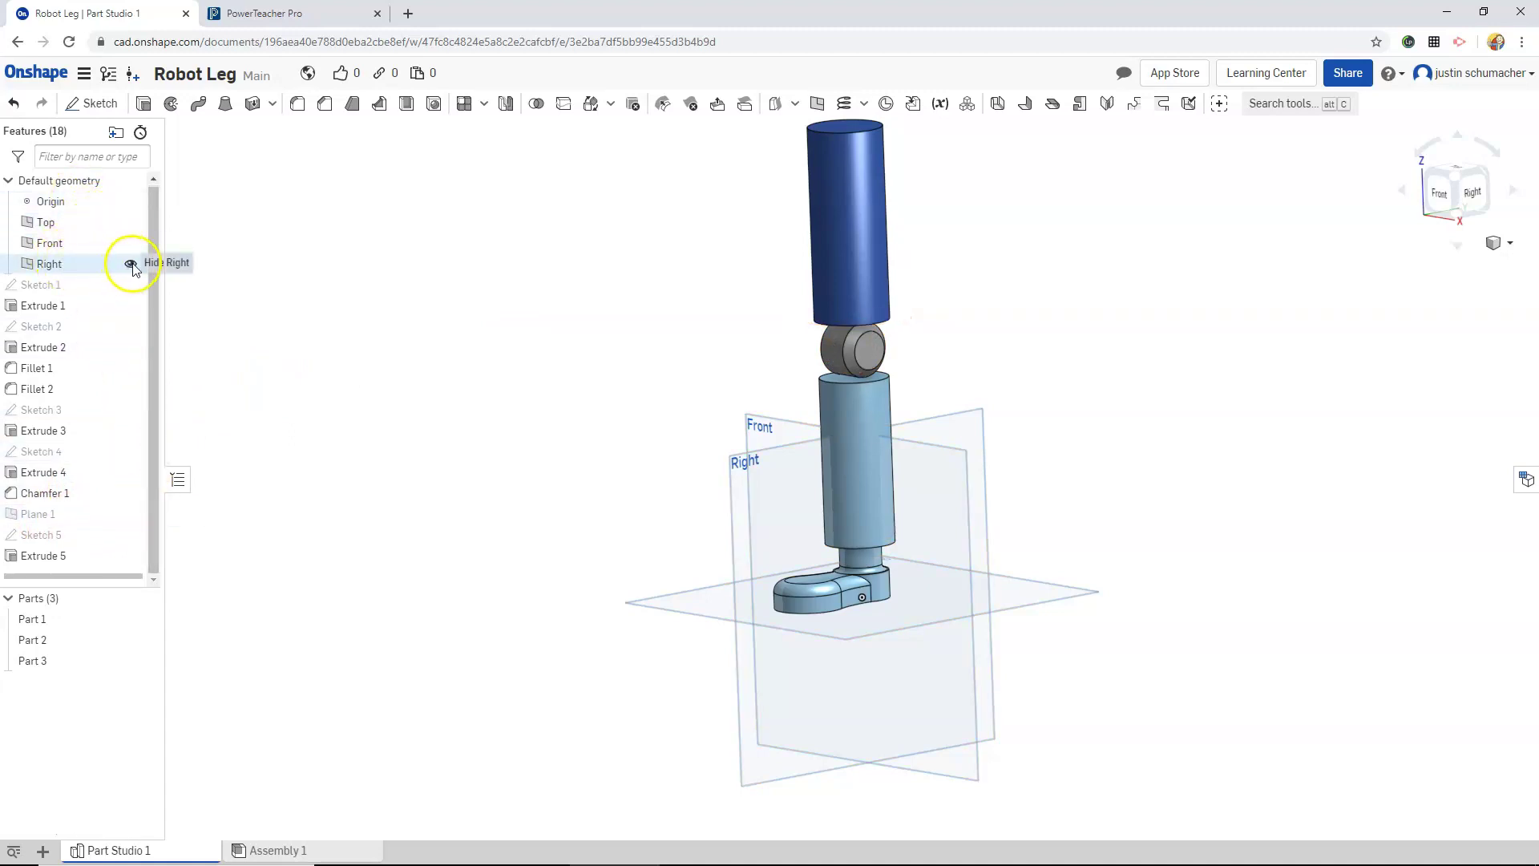
click(131, 265)
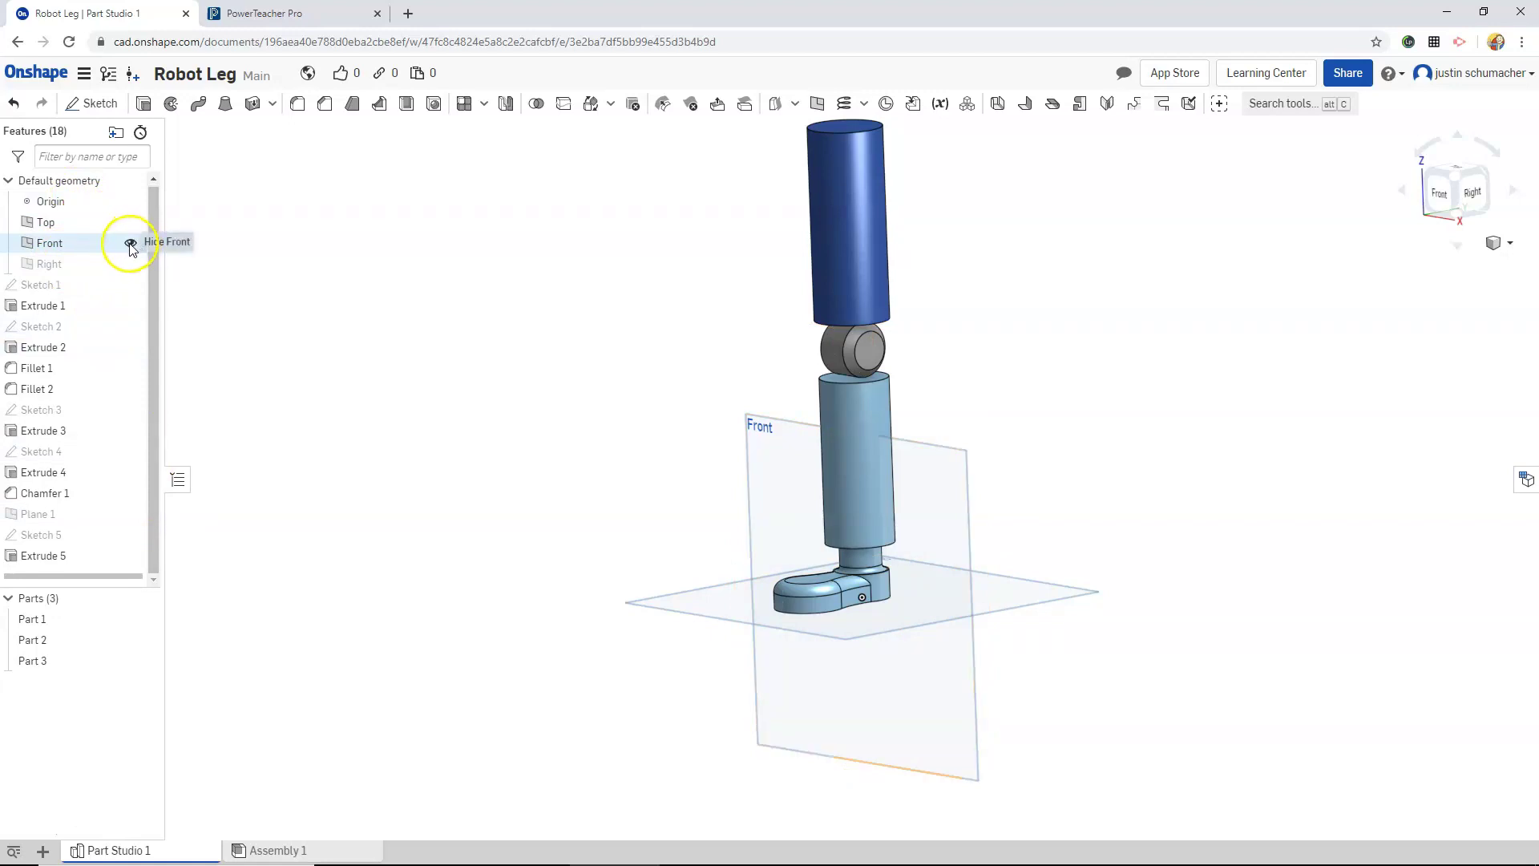
click(131, 245)
click(1507, 244)
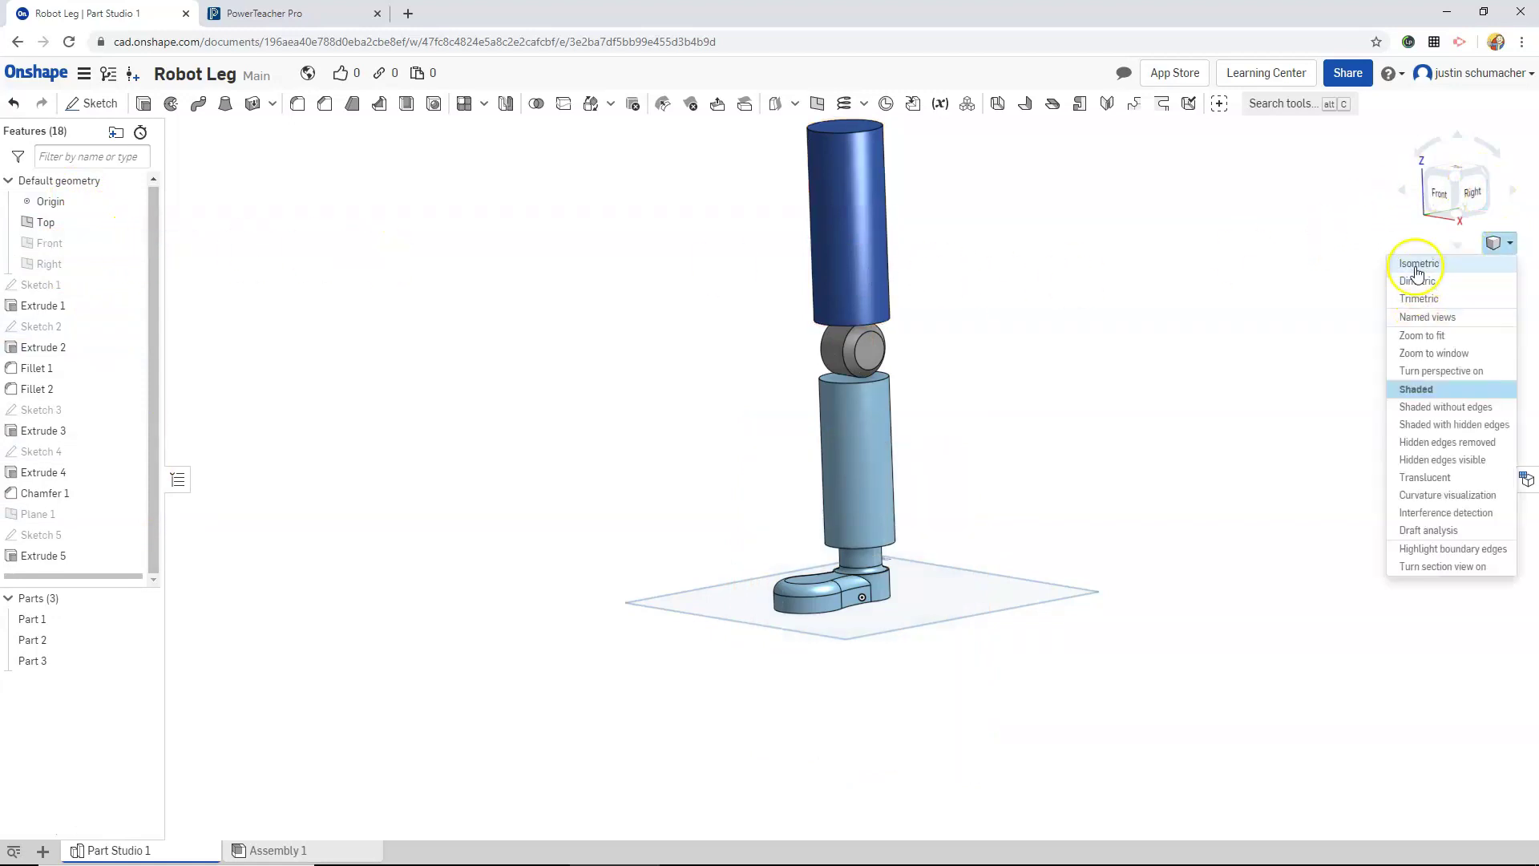
click(1417, 264)
scroll(834, 464, up, 3)
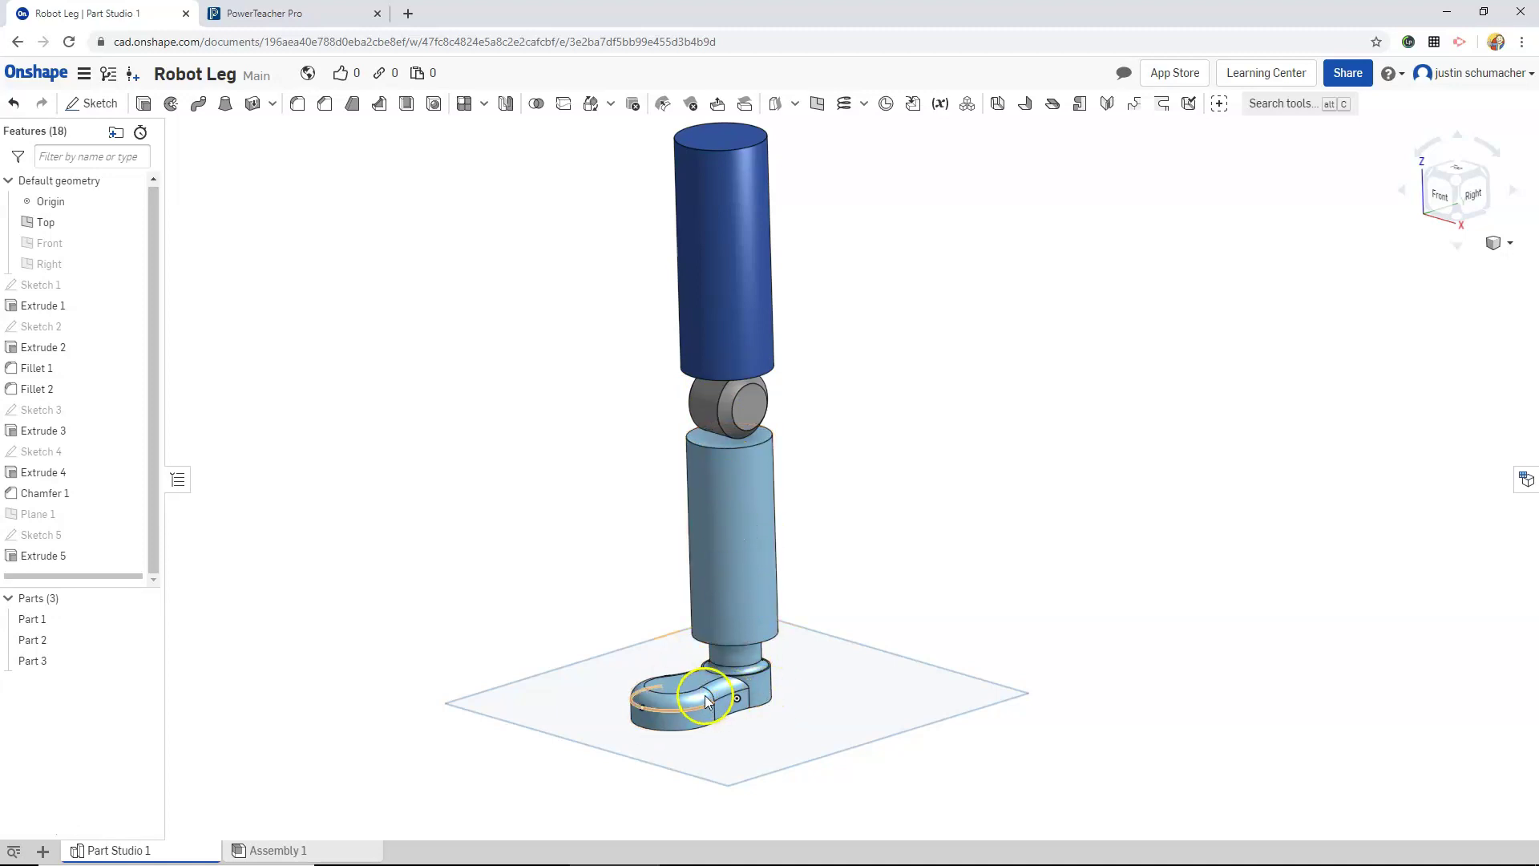
- Fillet the top and bottom edges of the upper and lower leg cylinders at 0.1 in
click(297, 106)
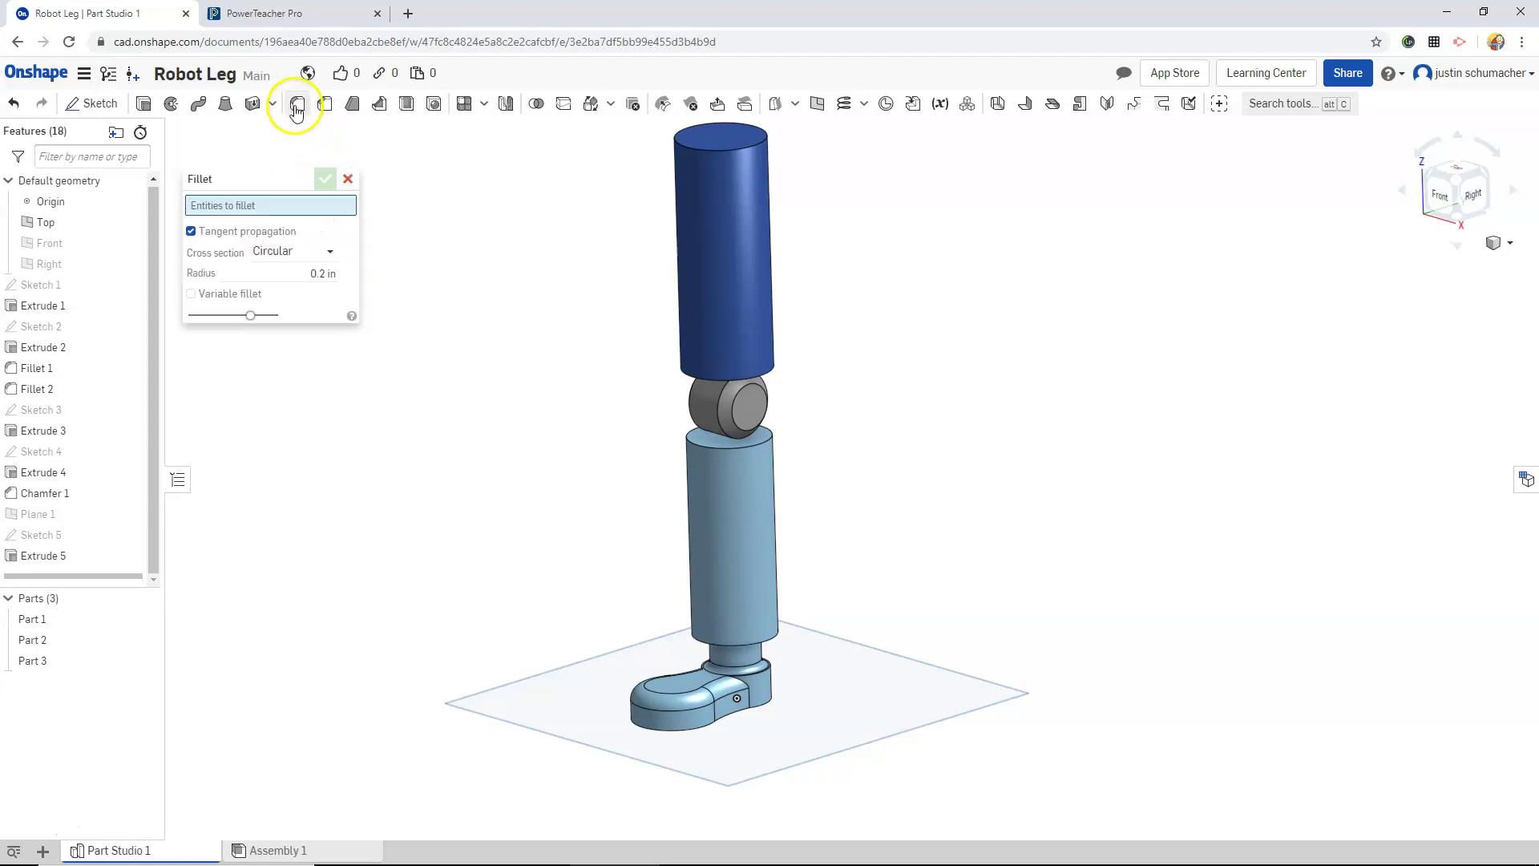
click(319, 277)
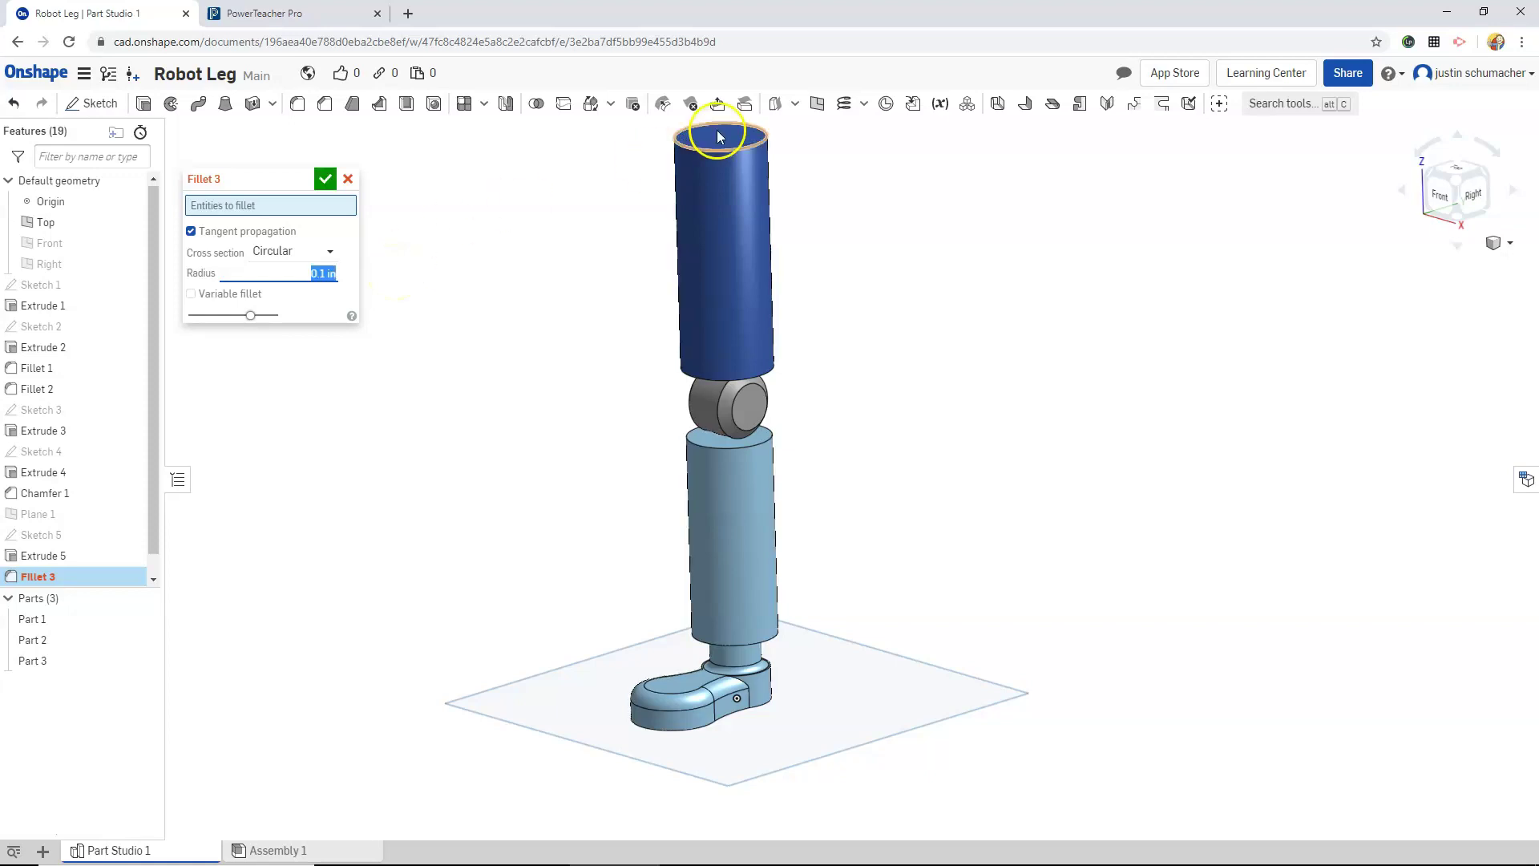
click(712, 151)
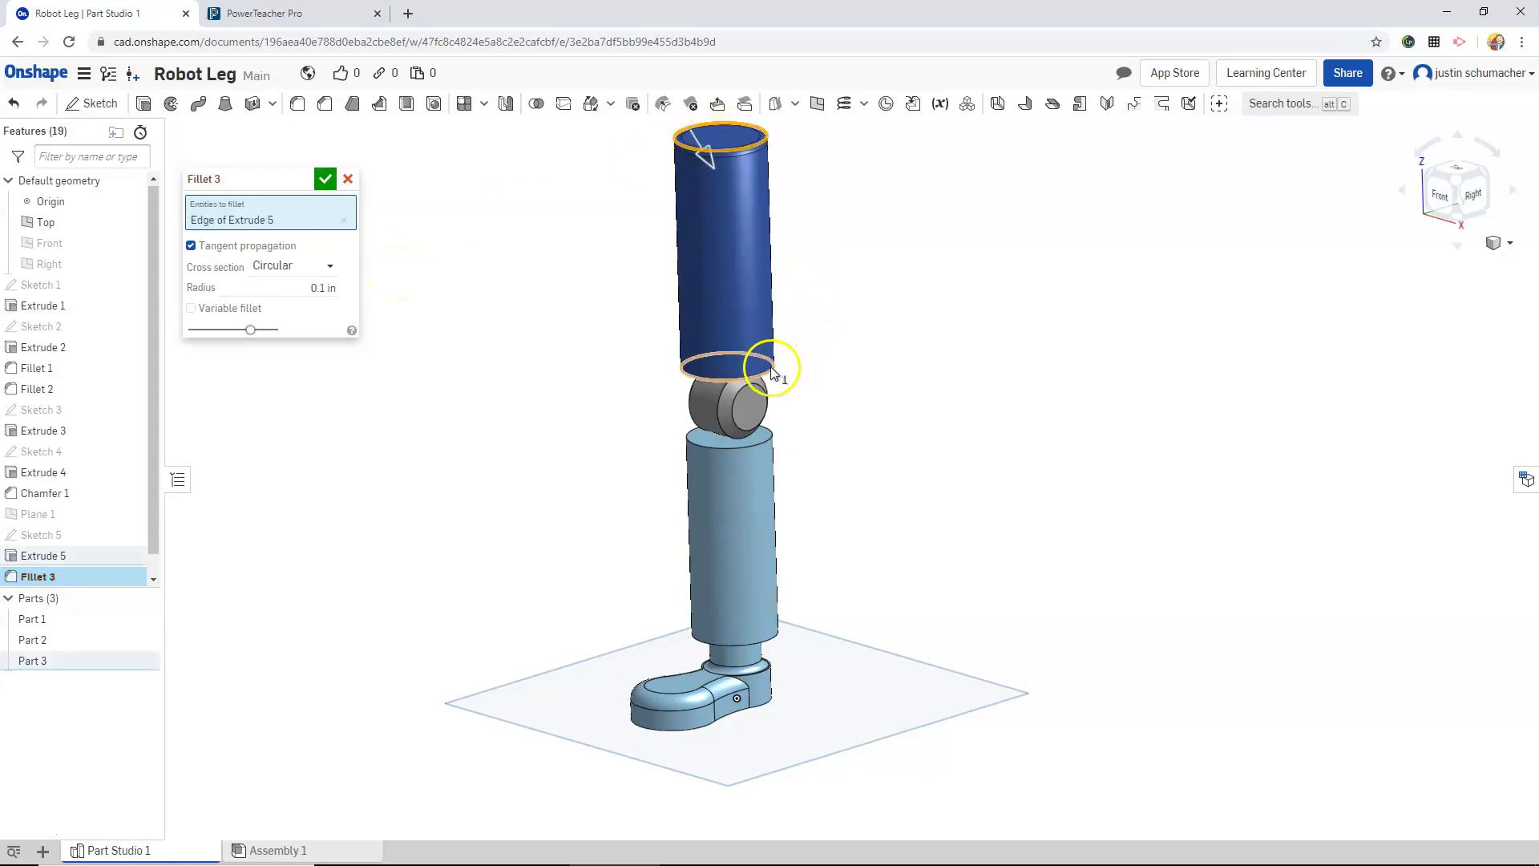
click(771, 370)
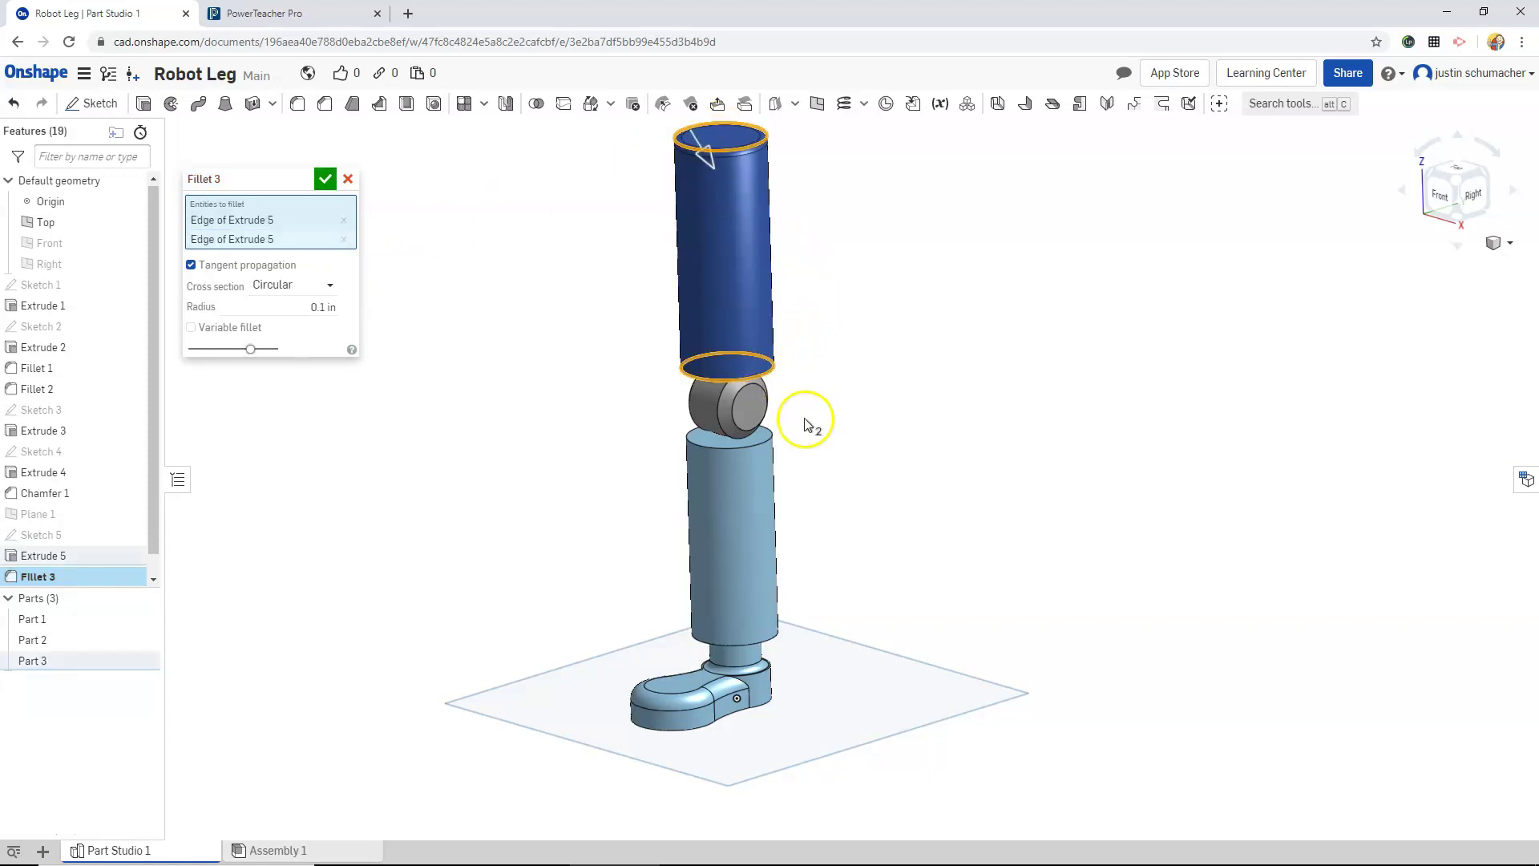
click(753, 441)
click(768, 638)
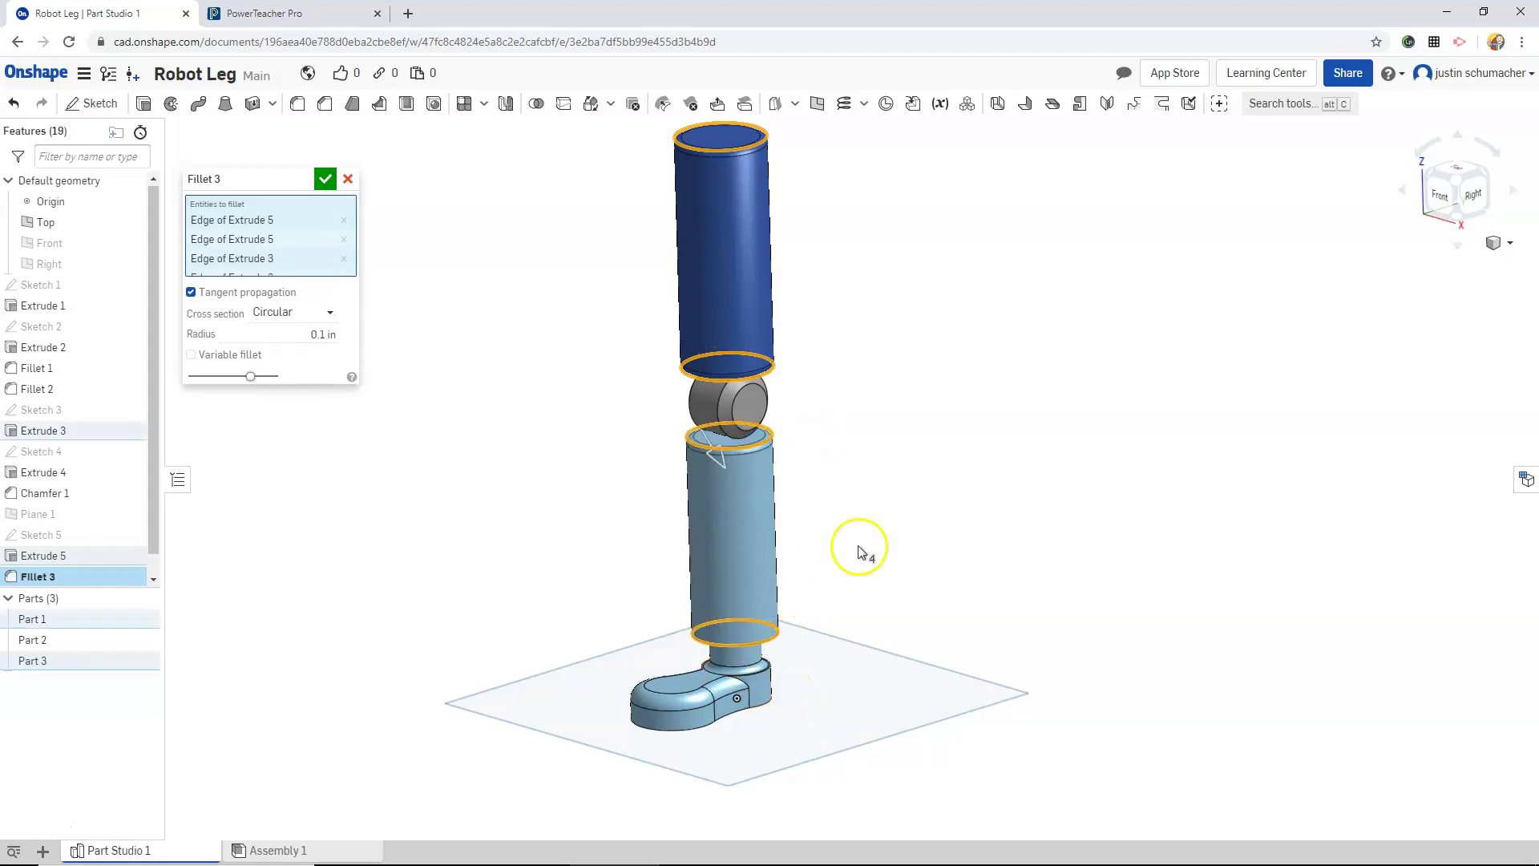
click(324, 179)
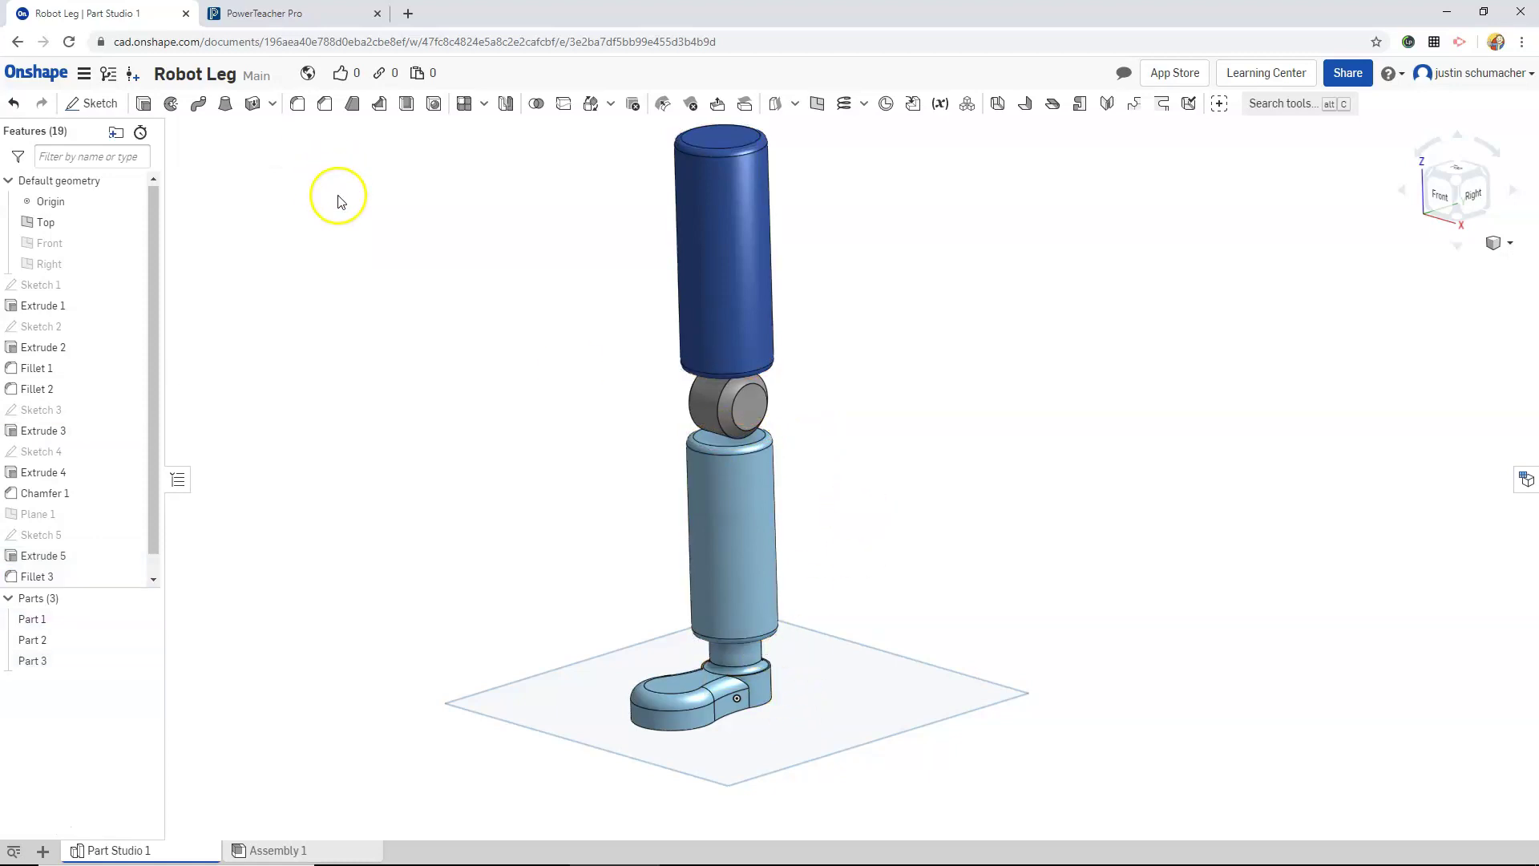